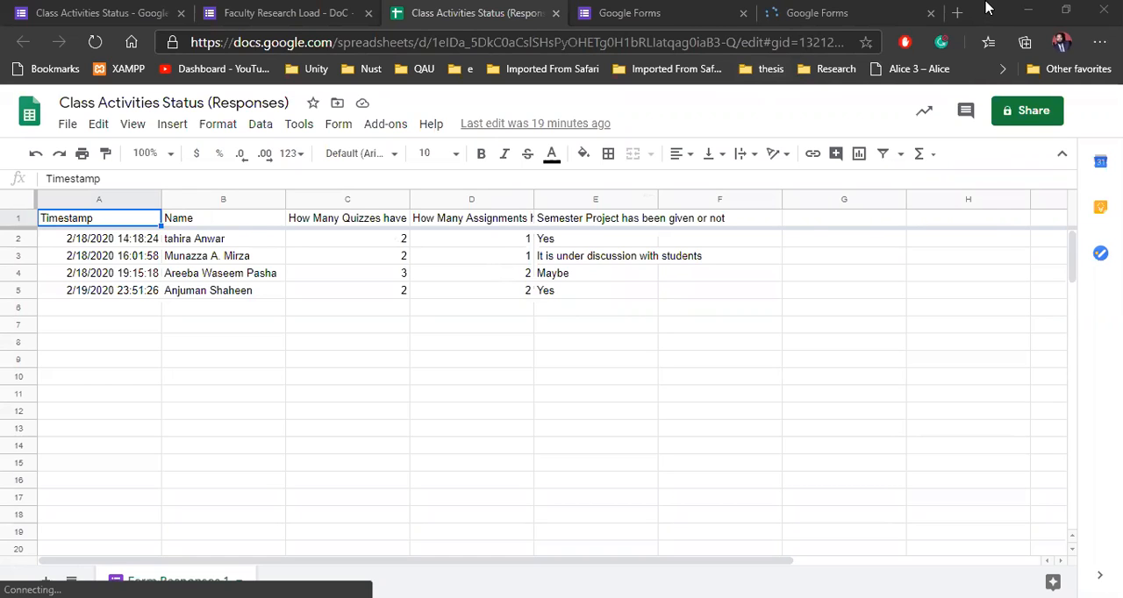
Step: Widen the quizzes, assignments and semester project columns in the Class Activities Status responses sheet so their full question headers fit
click(912, 11)
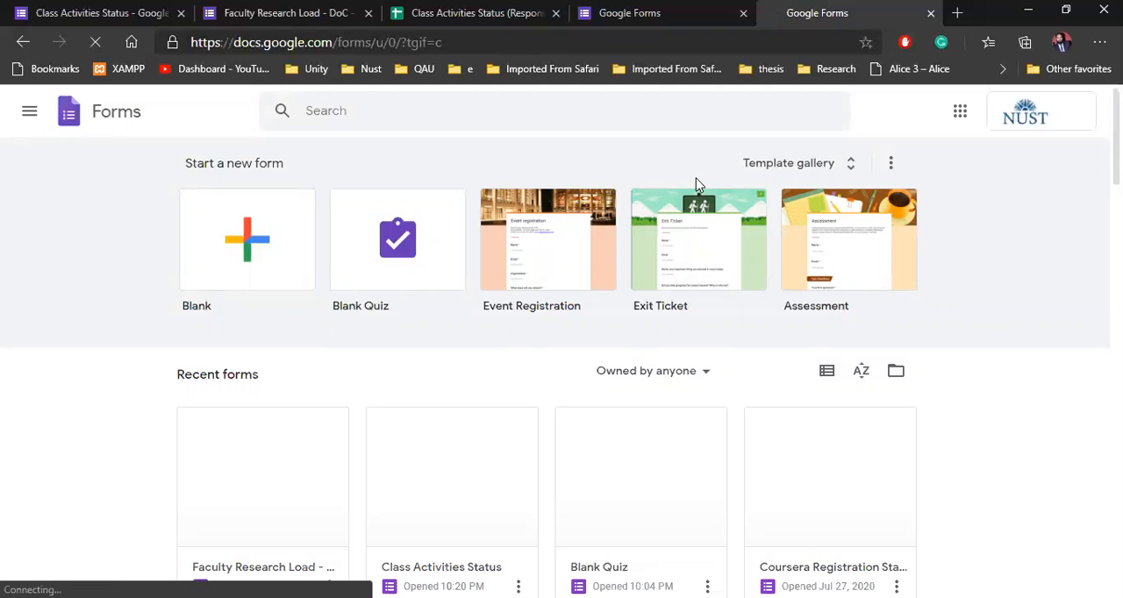
click(432, 21)
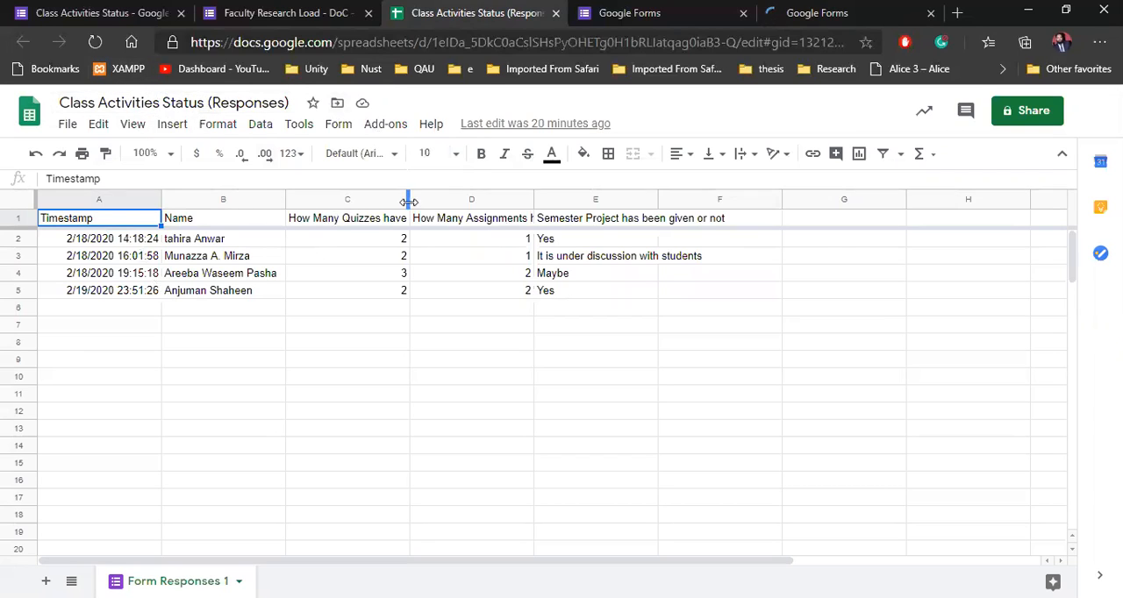
drag(408, 195, 480, 191)
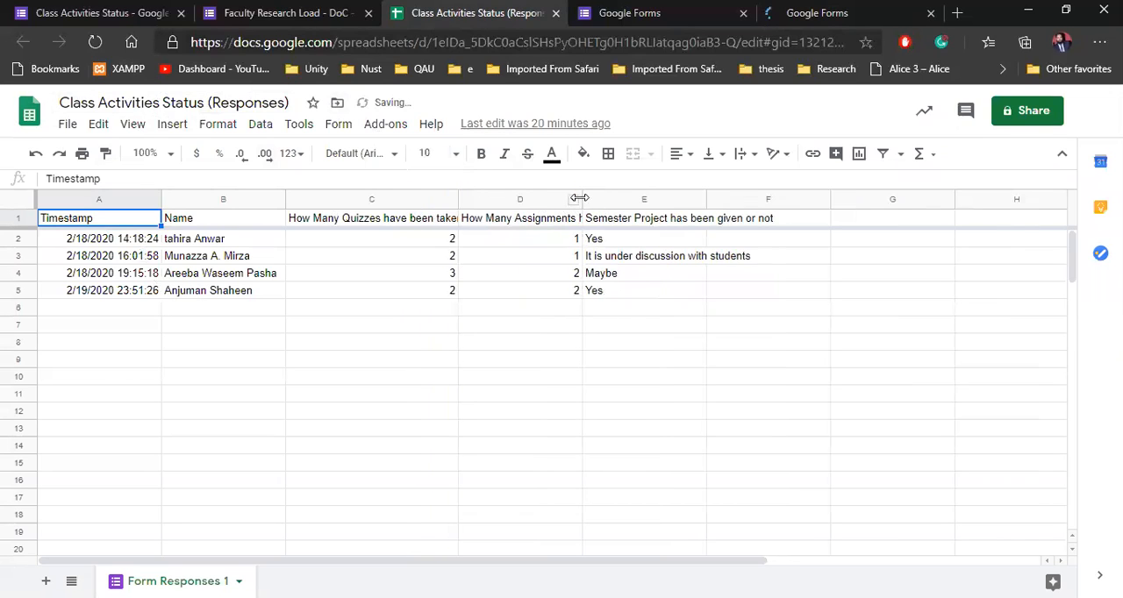
drag(582, 194, 630, 194)
drag(752, 195, 816, 195)
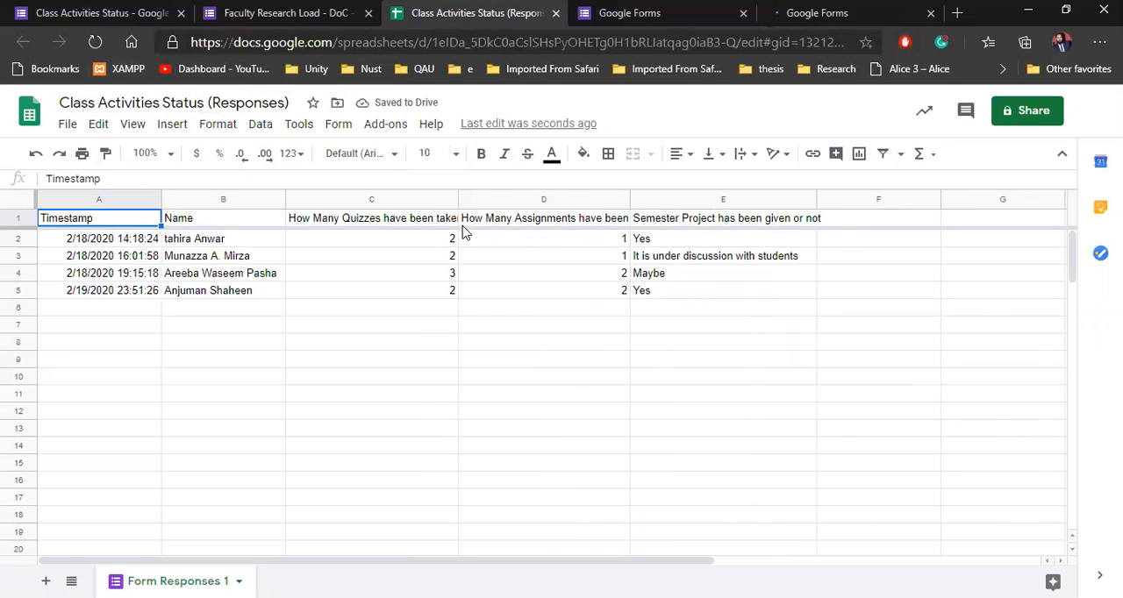
drag(454, 194, 528, 200)
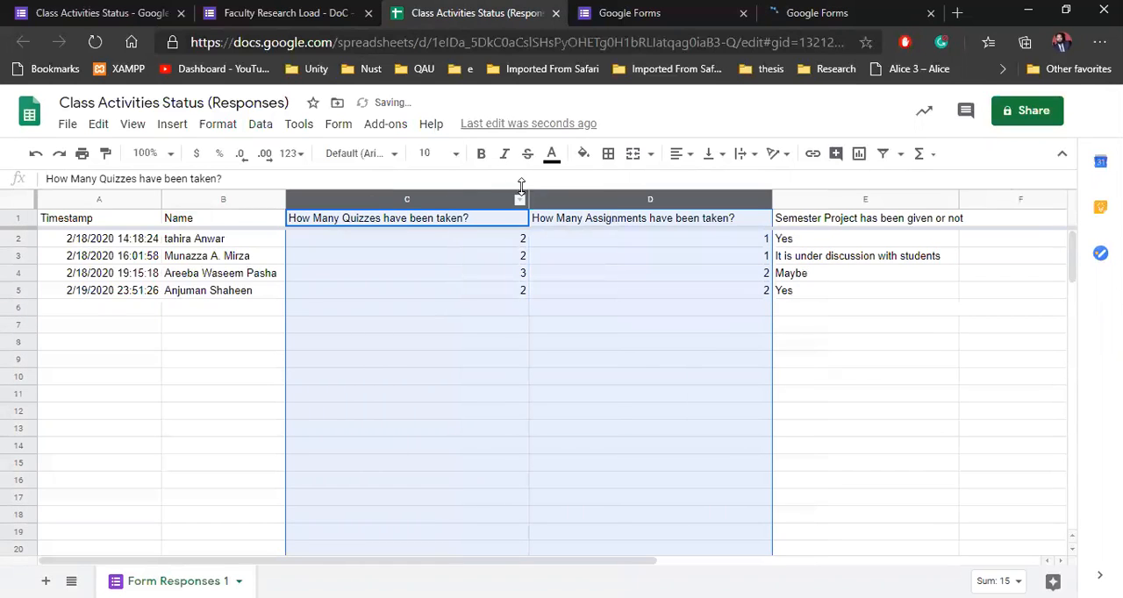
drag(767, 197, 799, 198)
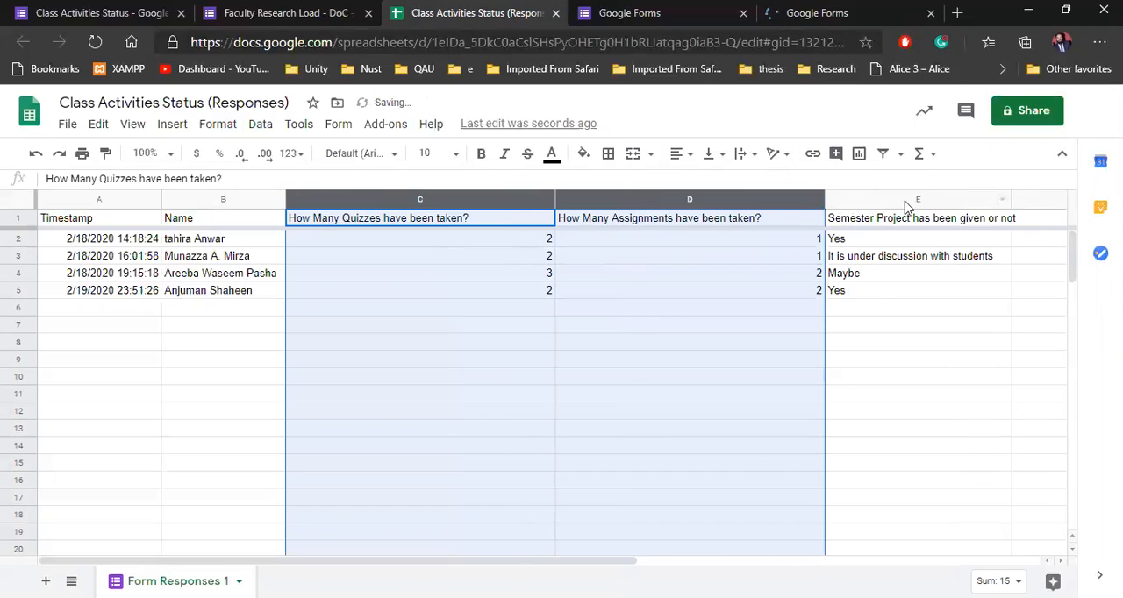
click(1005, 200)
drag(1013, 200, 1042, 199)
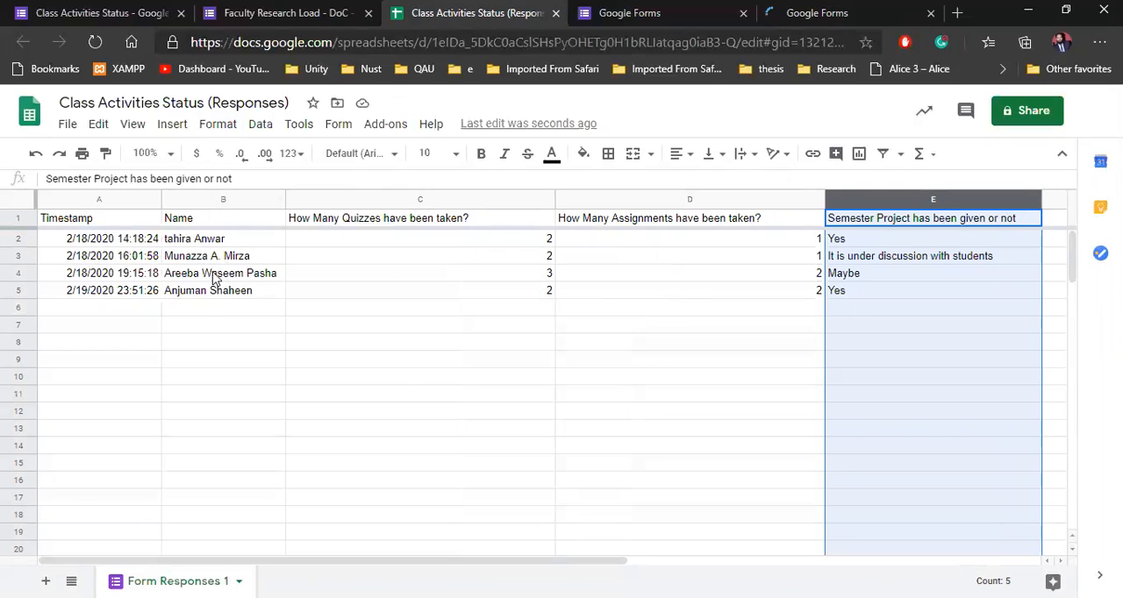
Step: Review the respondent name entries and the quiz, assignment and semester project question headers in the responses sheet
click(211, 240)
shift+click(213, 290)
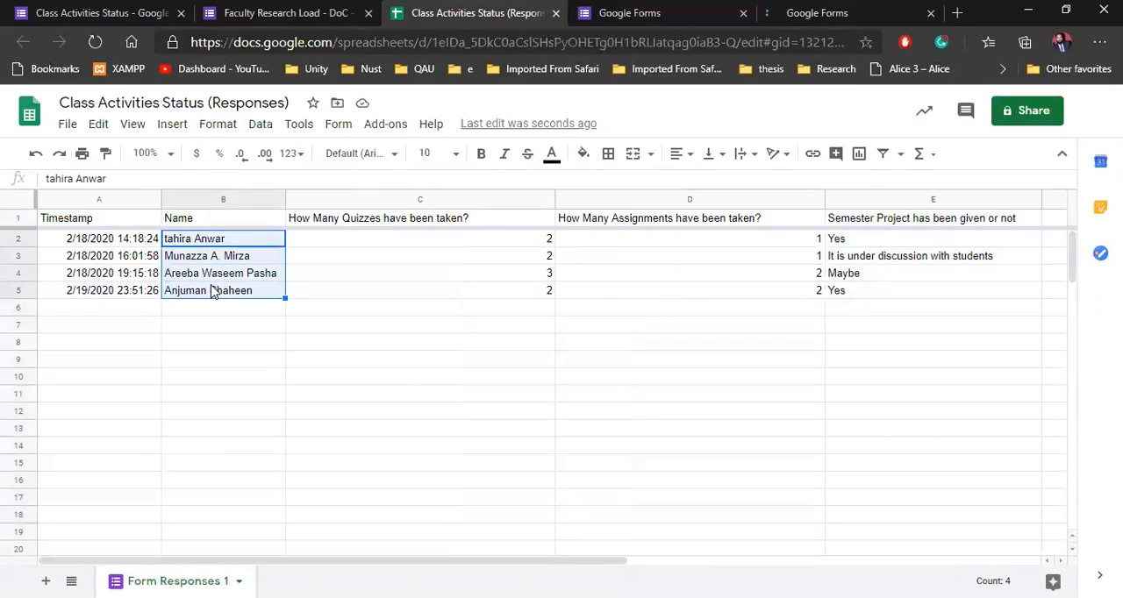
click(406, 227)
click(582, 219)
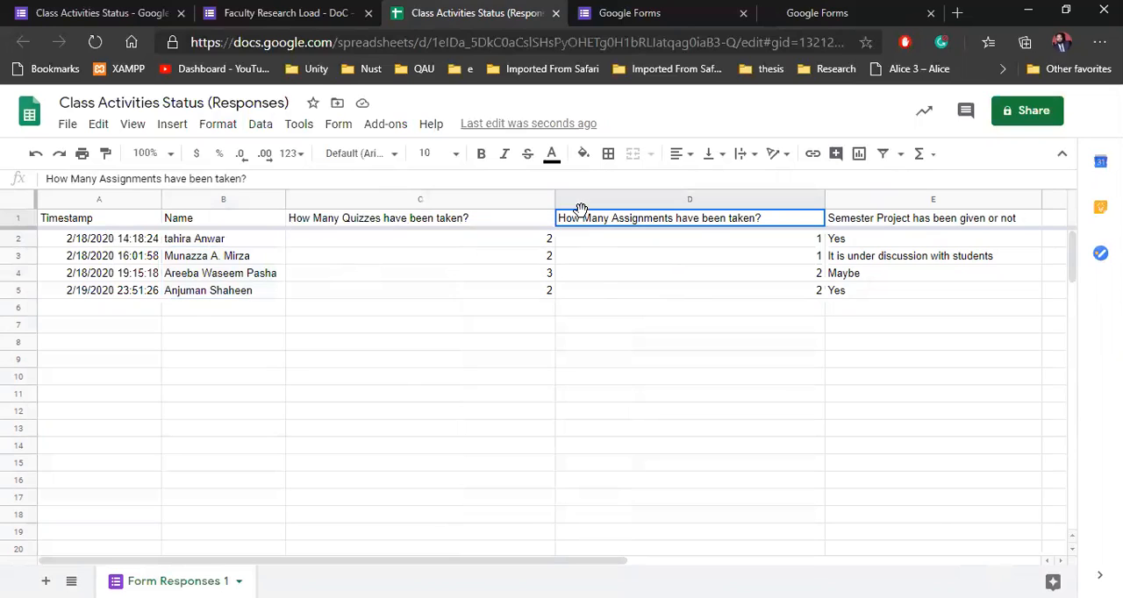
click(847, 219)
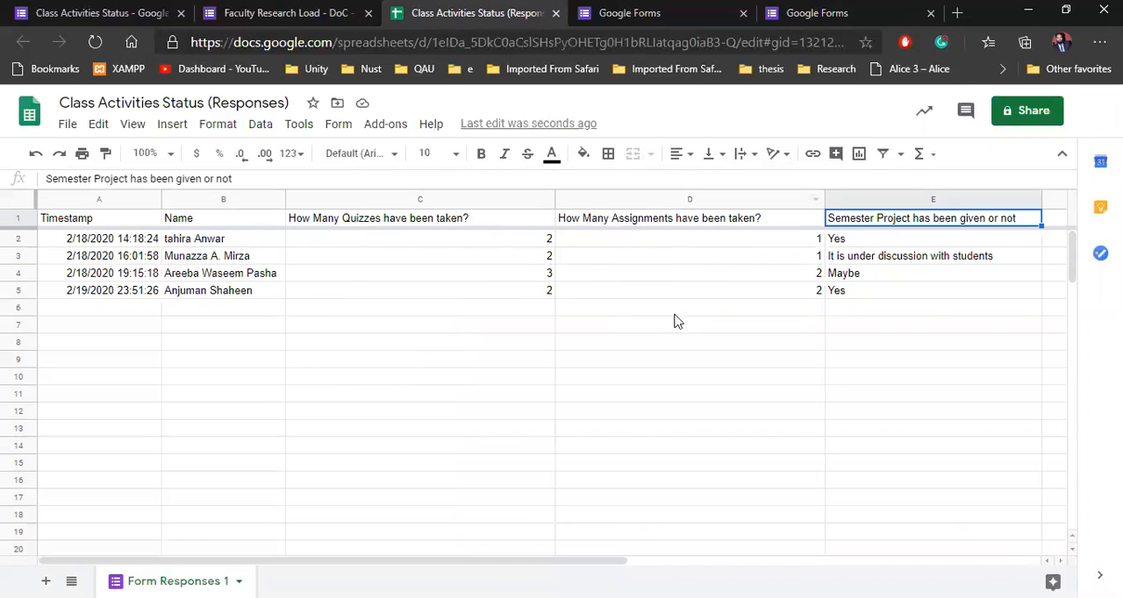
Step: Switch to the Google Forms home page and look over the new-form options and recent forms
click(632, 13)
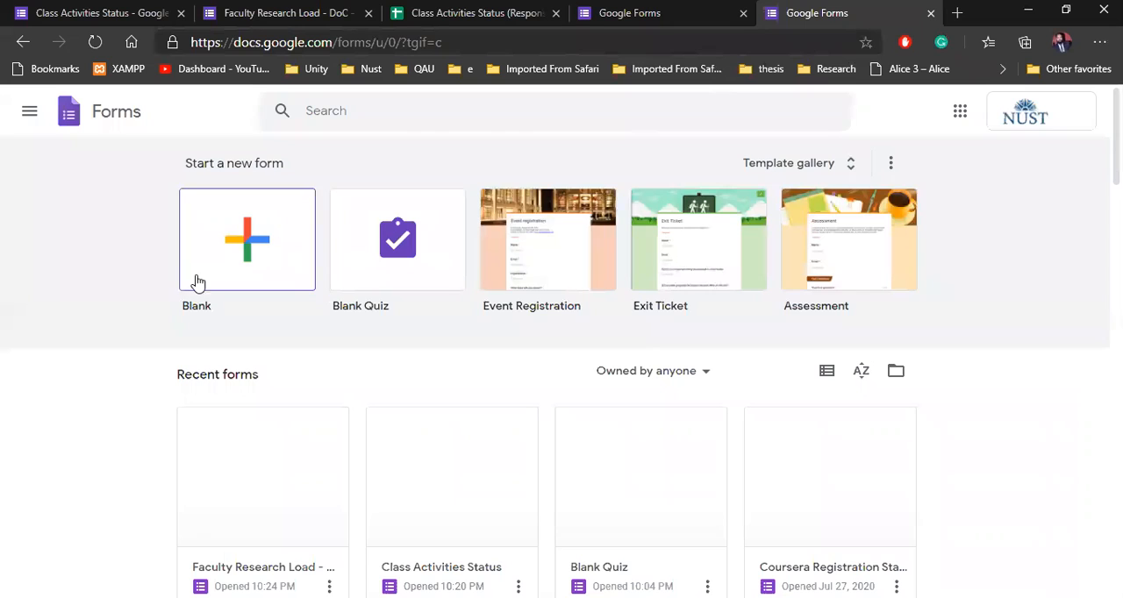
scroll(146, 275, down, 2)
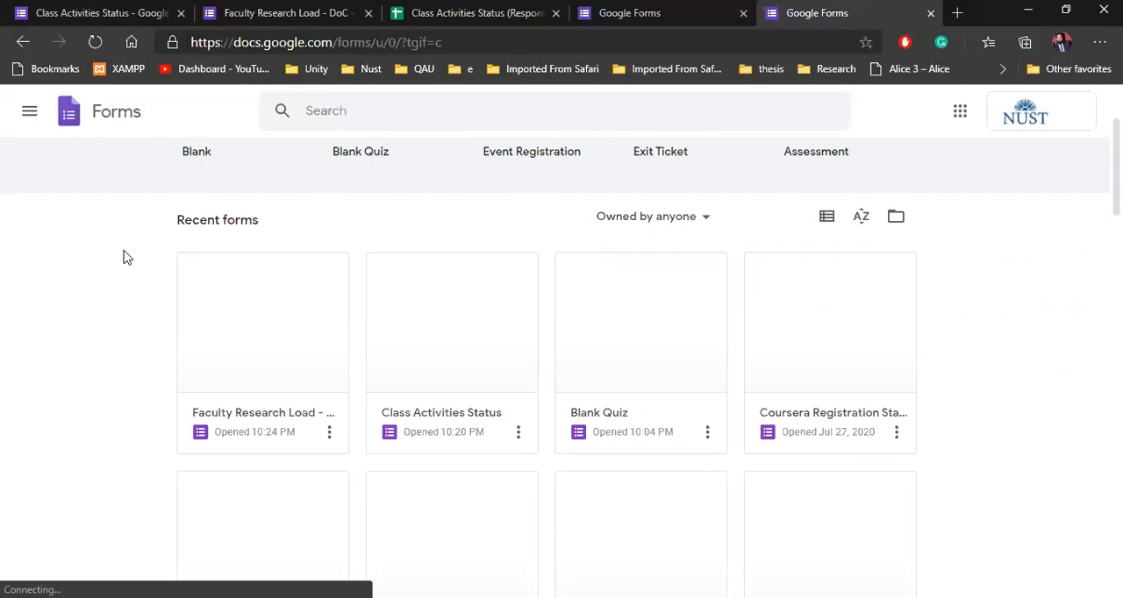
scroll(122, 258, up, 2)
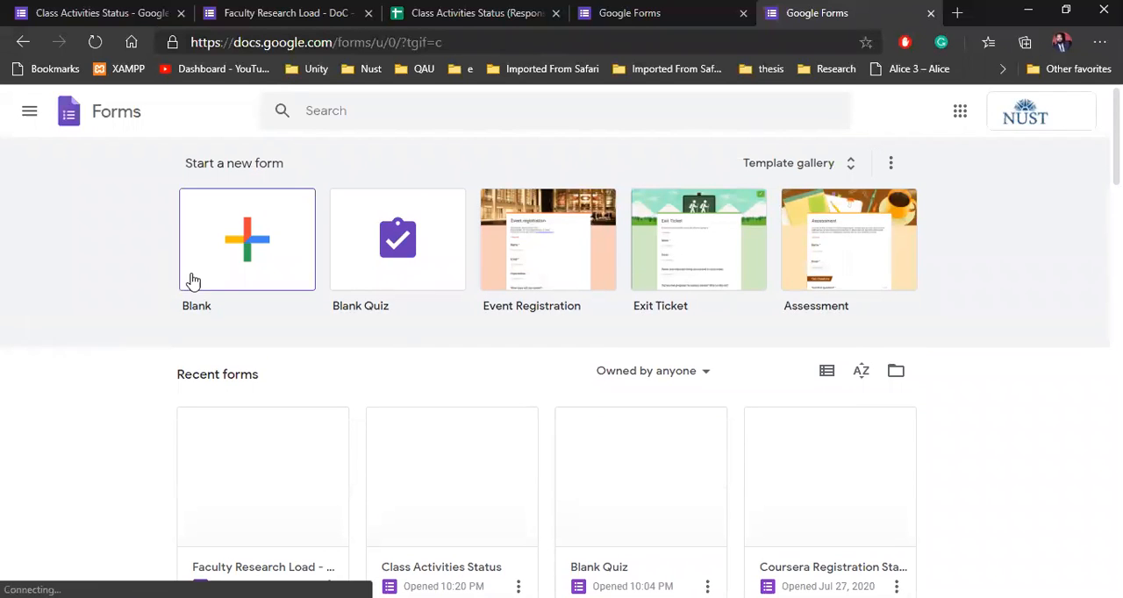
click(247, 271)
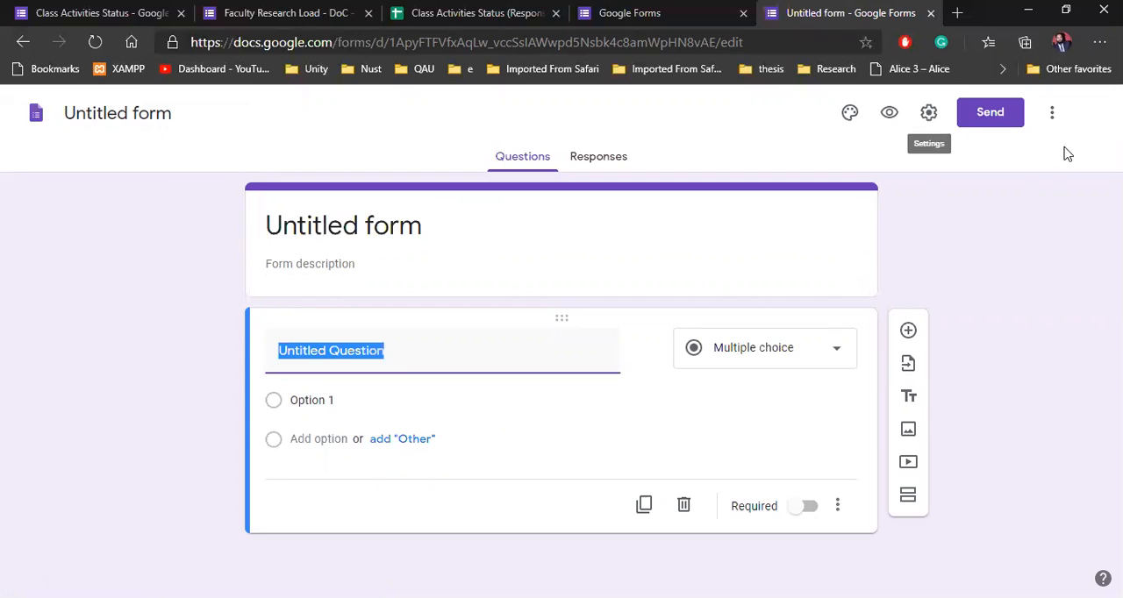
click(23, 42)
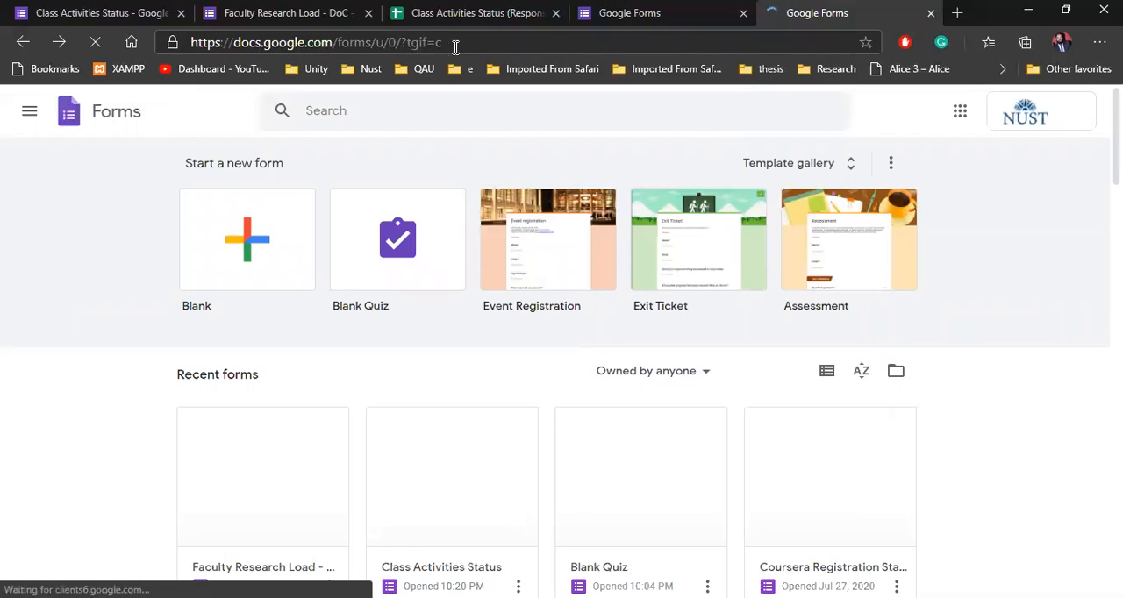
click(465, 46)
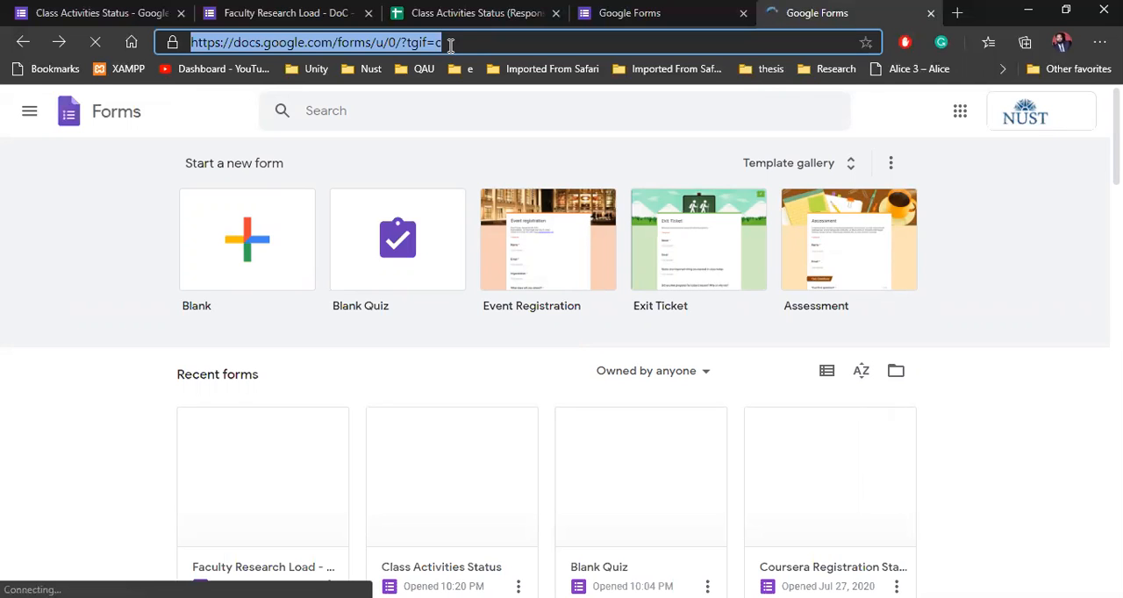
text(fo)
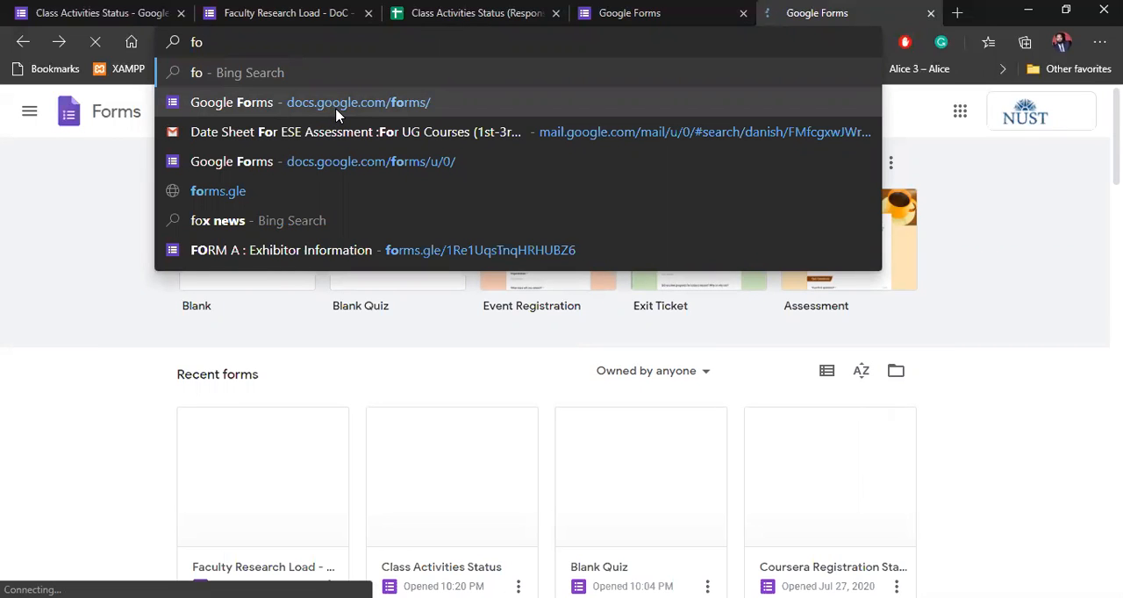
click(90, 154)
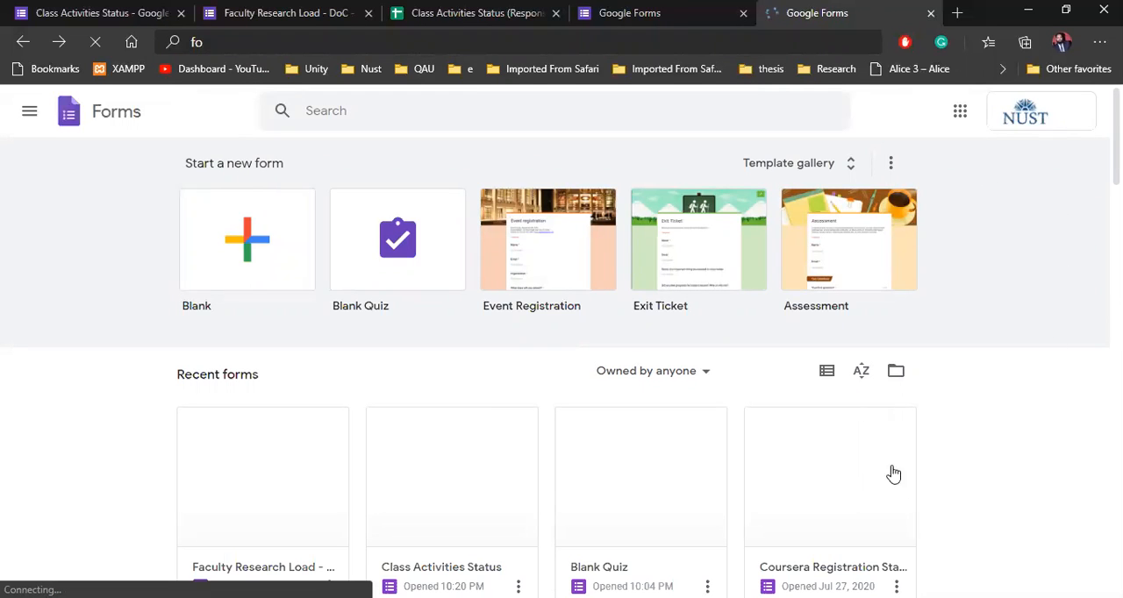
scroll(289, 388, down, 2)
scroll(175, 372, up, 2)
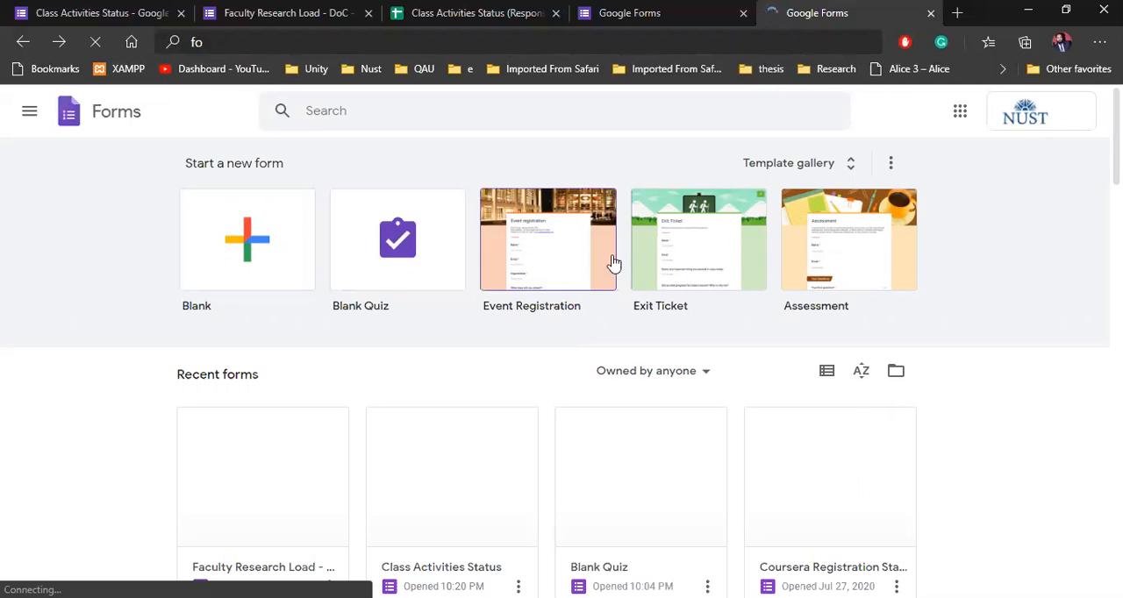
Step: Browse the general form templates in the template gallery, down to the Work category, and return to the forms home page
click(831, 172)
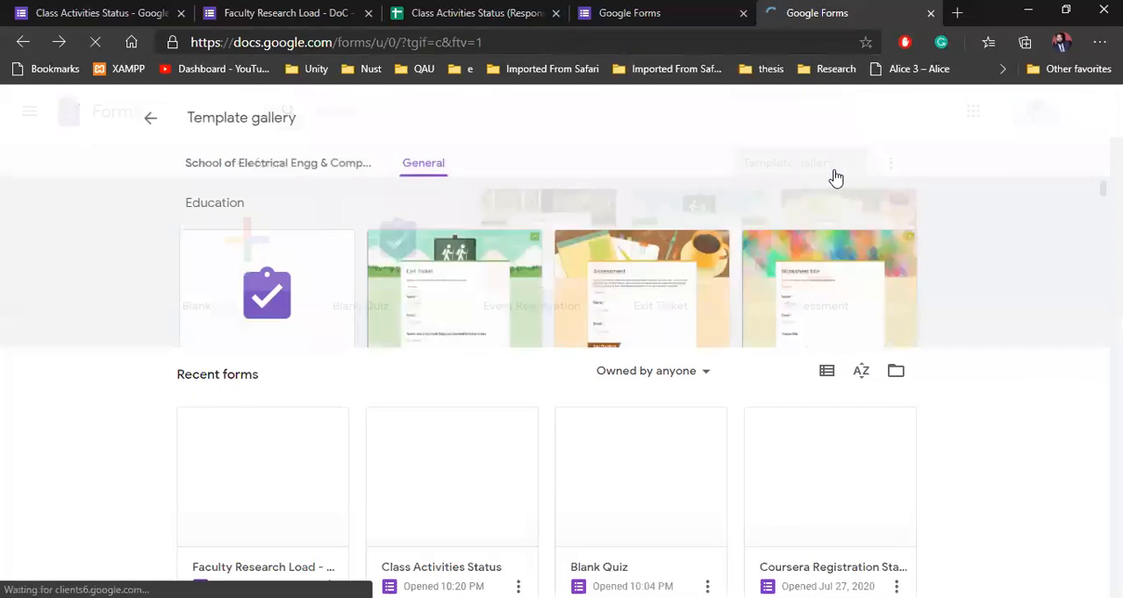
scroll(491, 324, down, 2)
scroll(509, 338, down, 4)
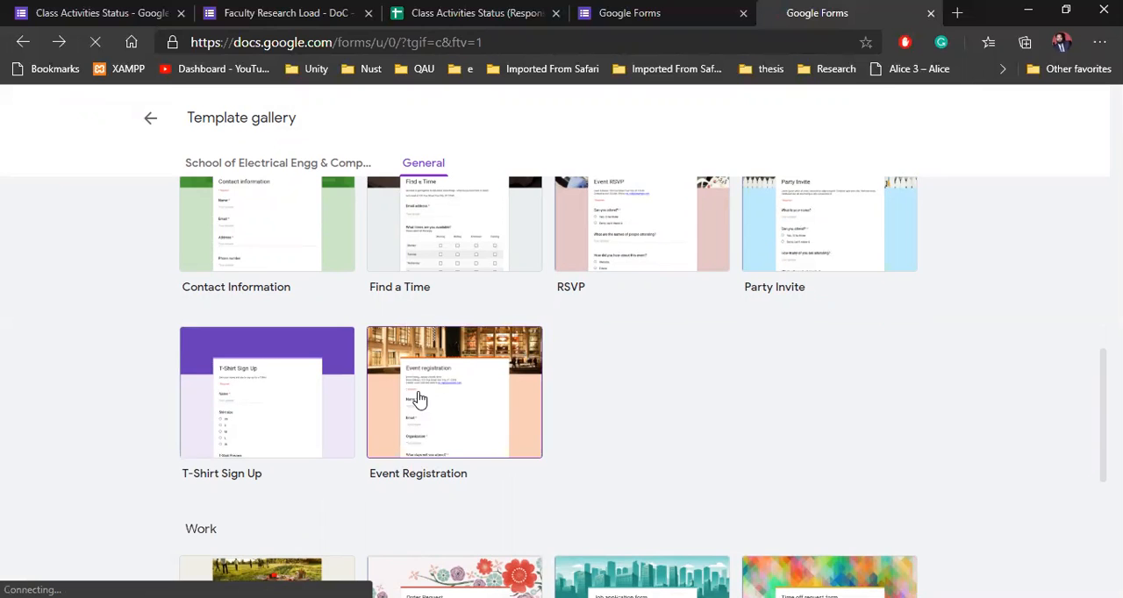
scroll(516, 378, down, 4)
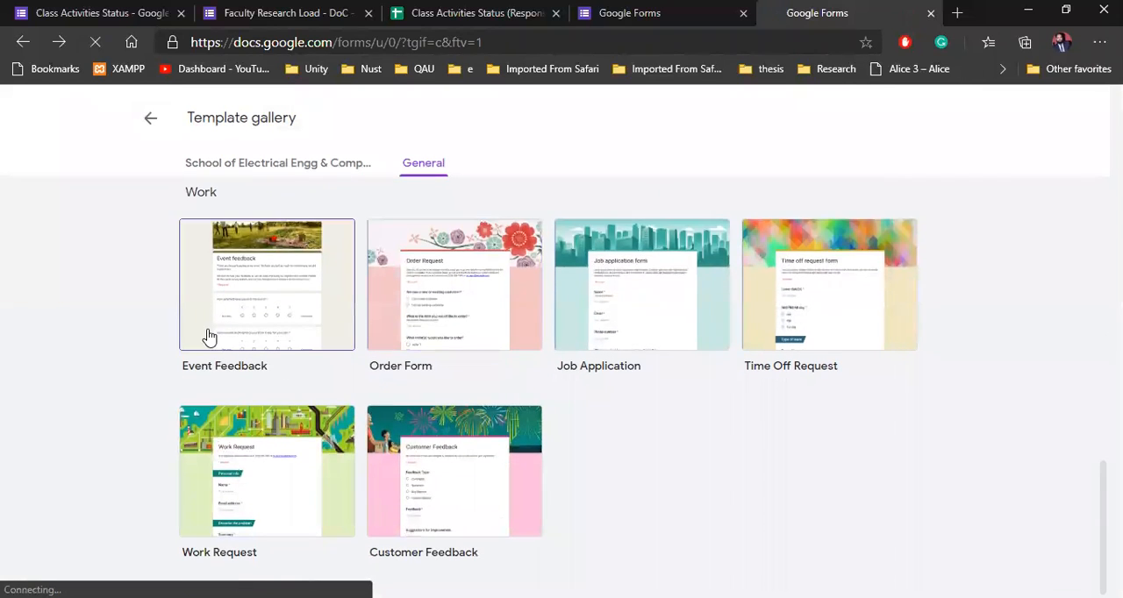
scroll(208, 323, up, 7)
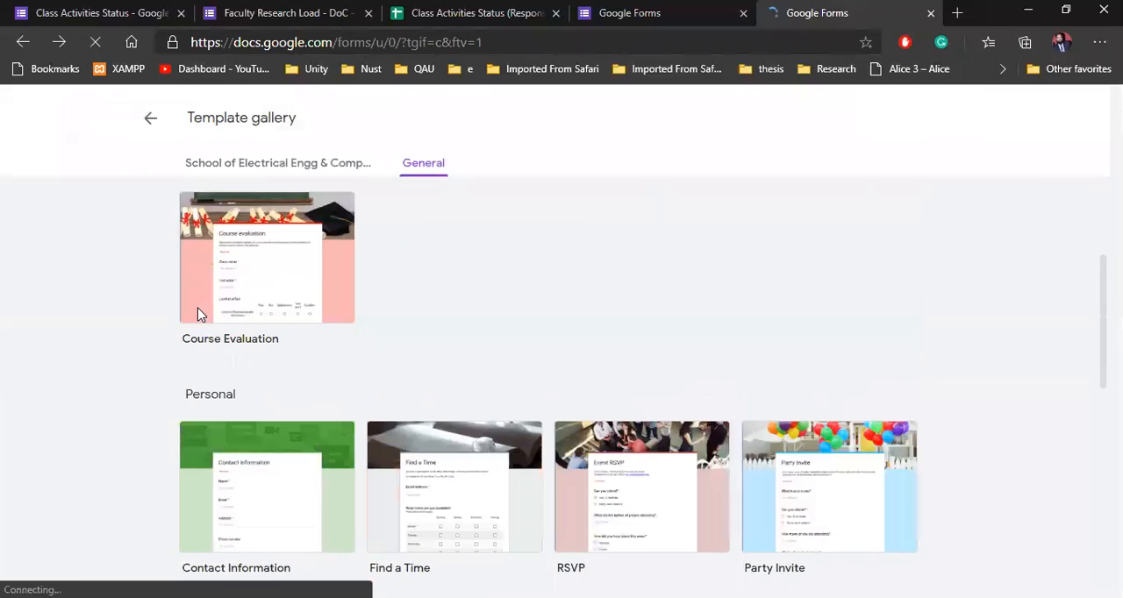
click(150, 127)
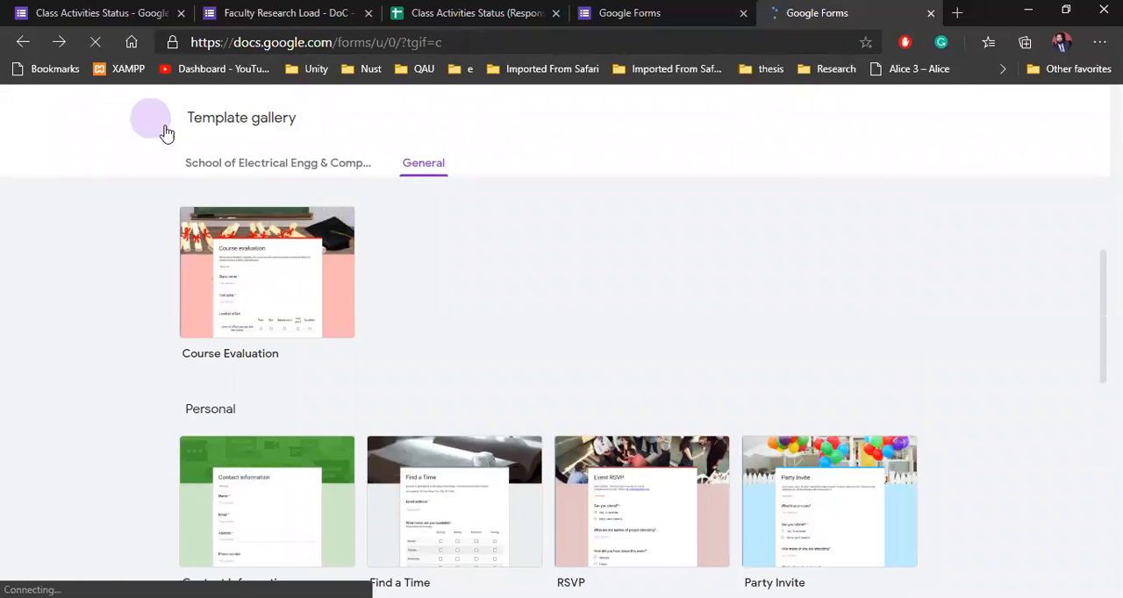
Step: Look through the recent forms and view the options available for the Faculty Research Load form, dismissing them without choosing any
scroll(908, 406, down, 3)
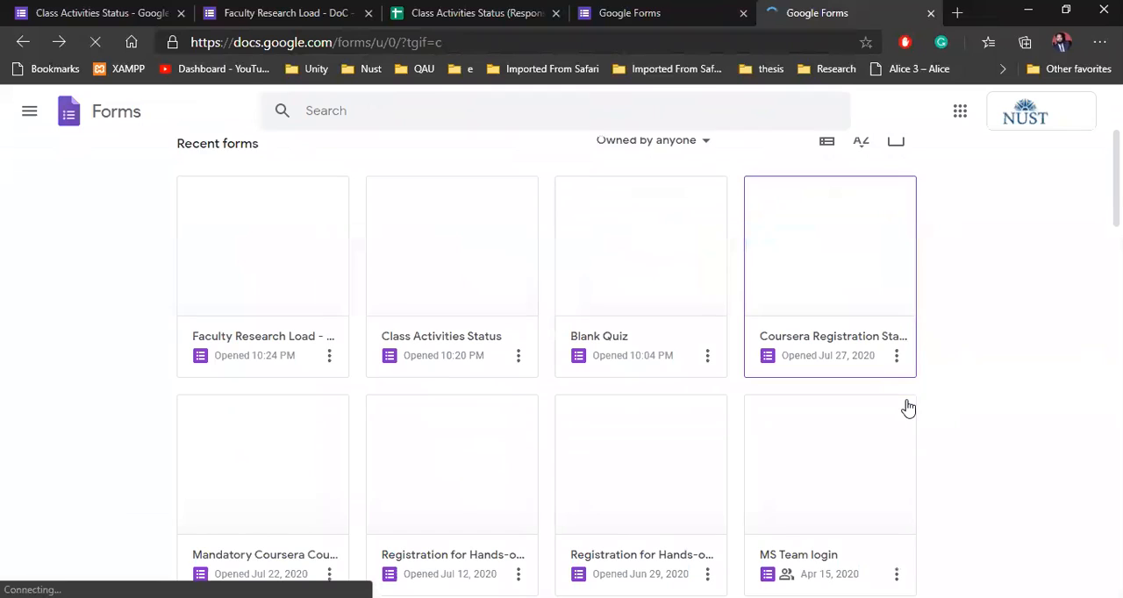
scroll(542, 347, down, 10)
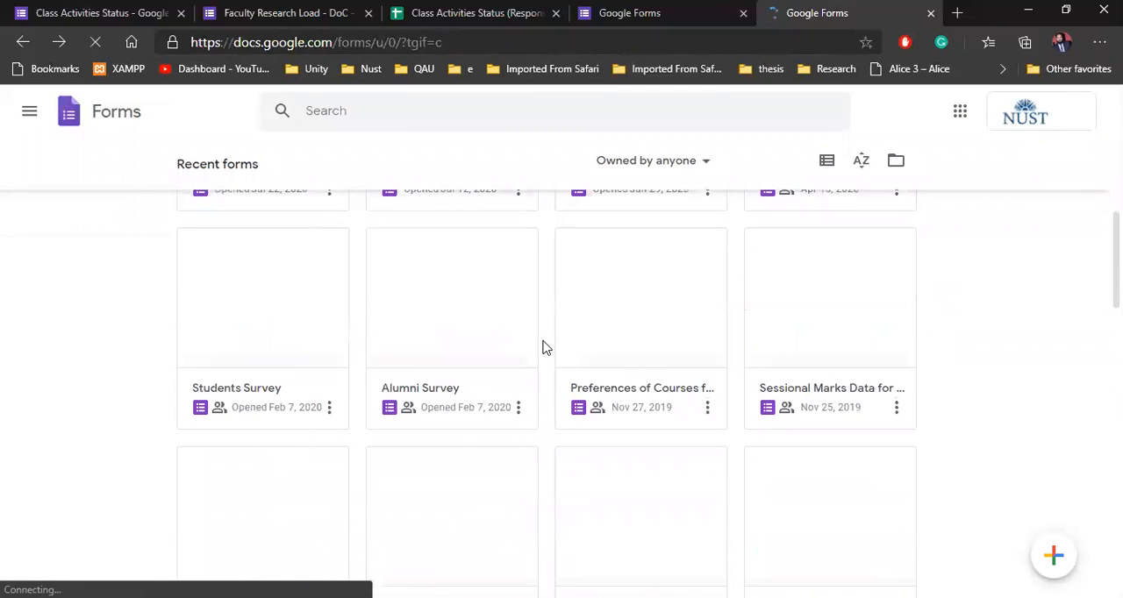
scroll(543, 346, down, 1)
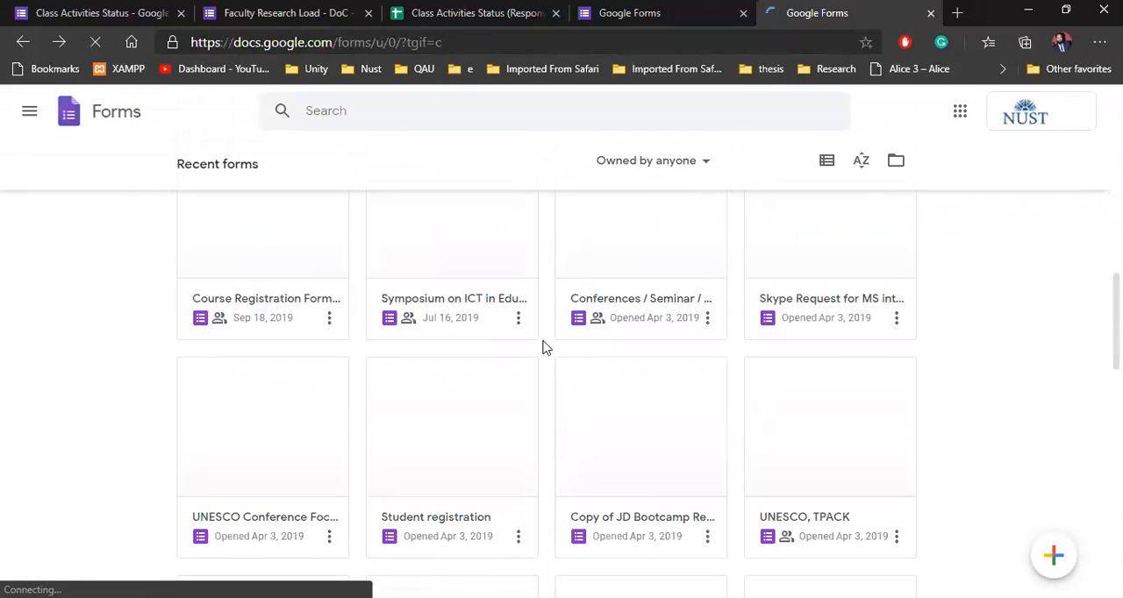
scroll(285, 332, down, 3)
scroll(285, 332, up, 10)
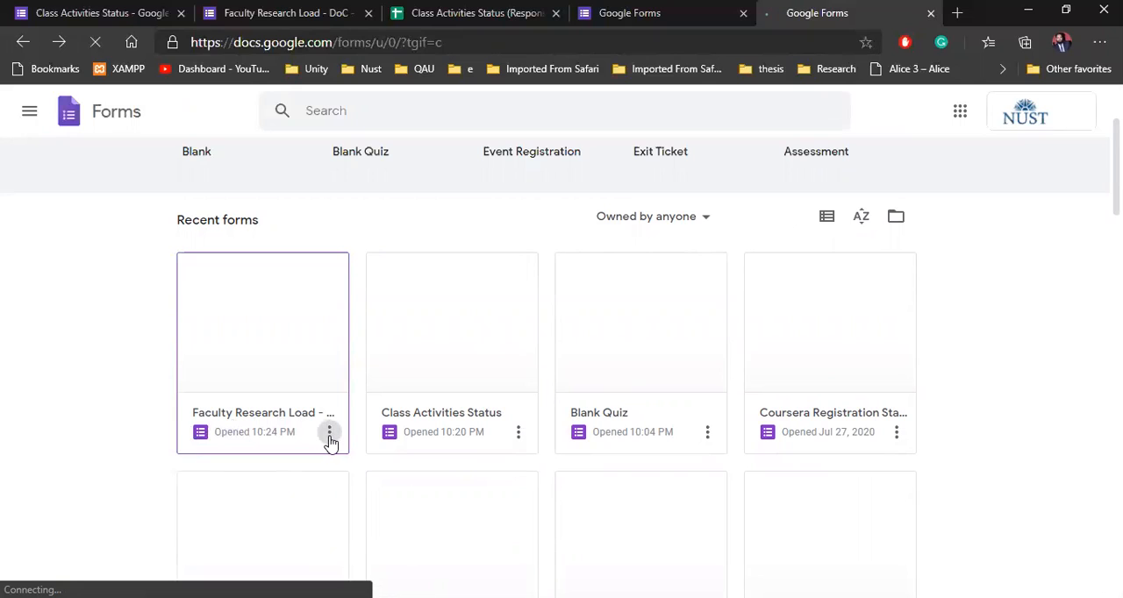
click(330, 433)
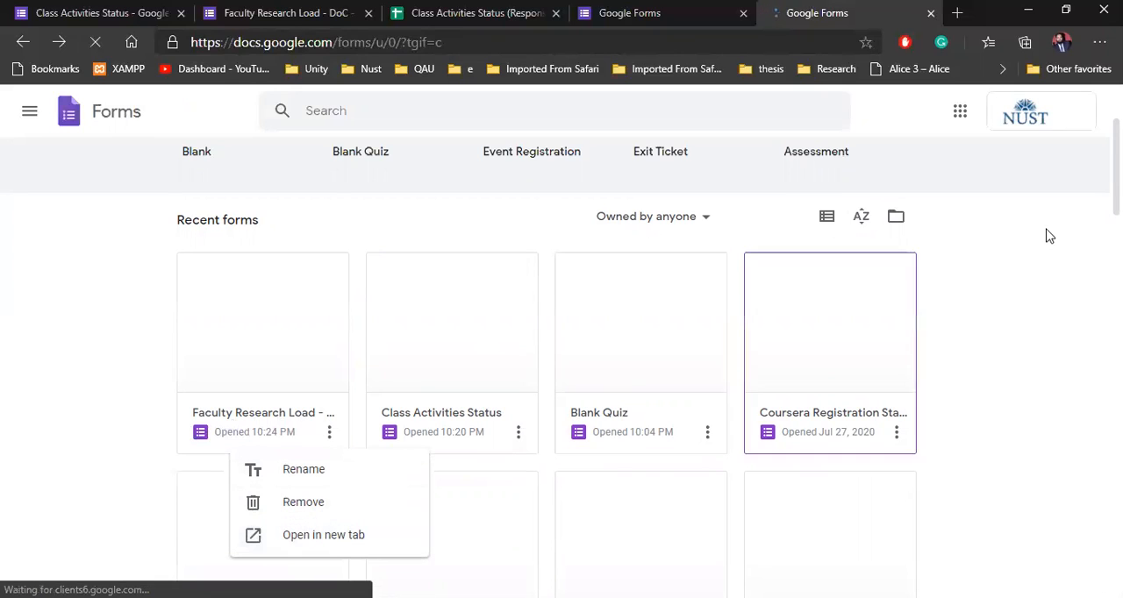
click(1041, 291)
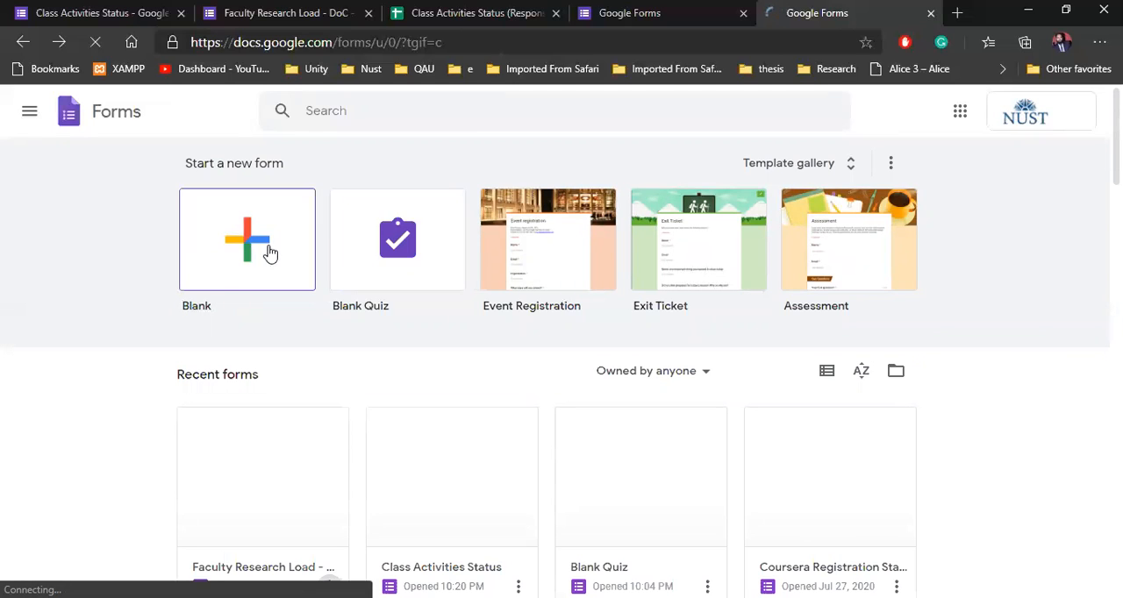
Step: Create a new blank form and name the form file "Class Activities Status - Sp2020"
click(240, 244)
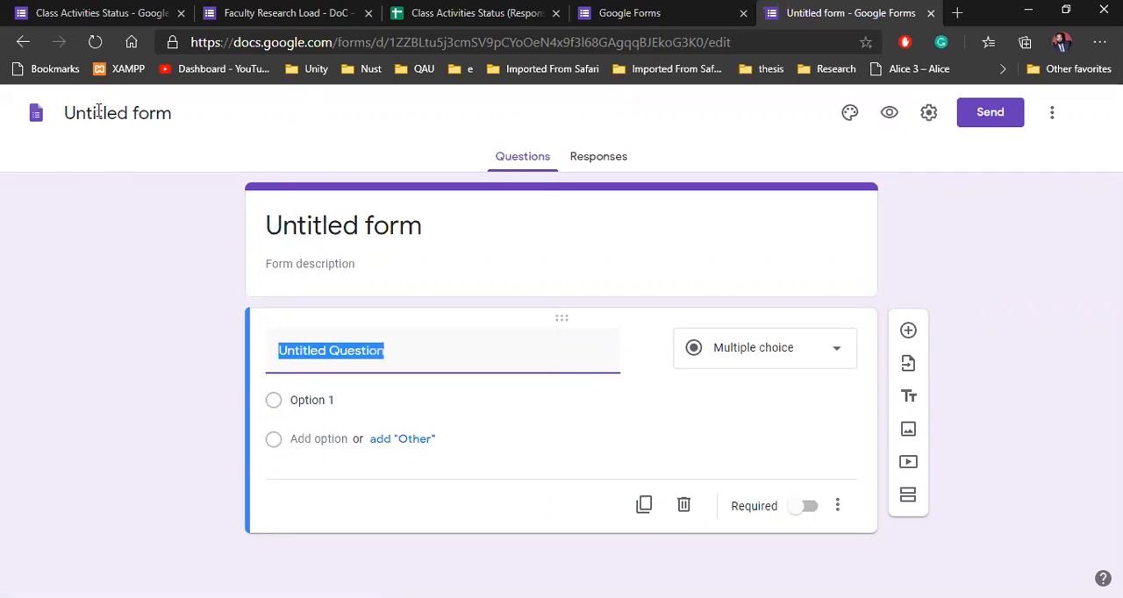
click(99, 111)
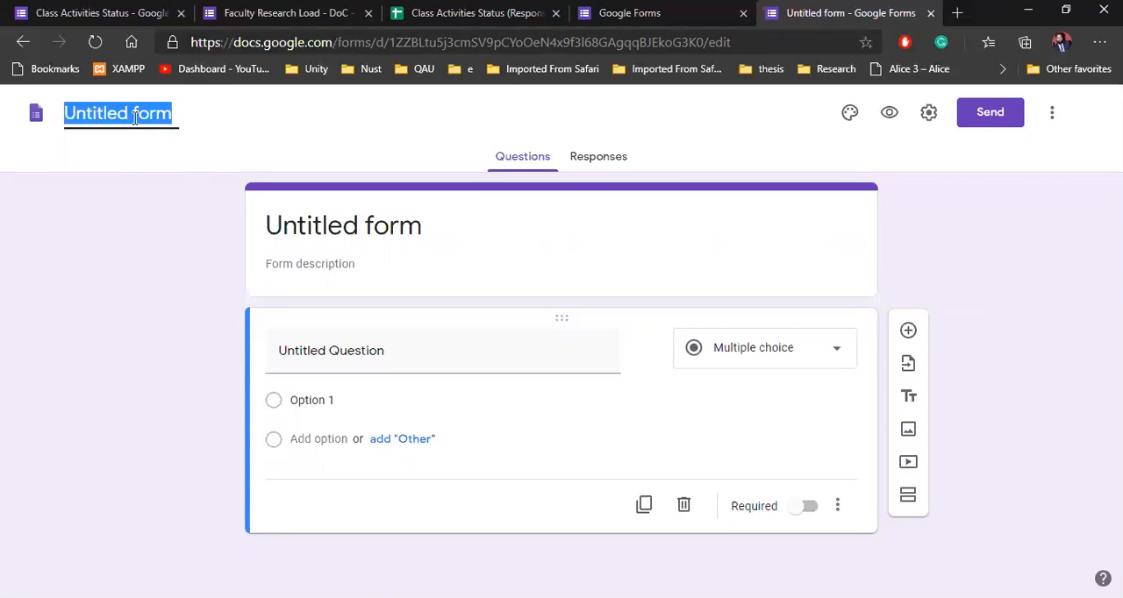
text(Clas)
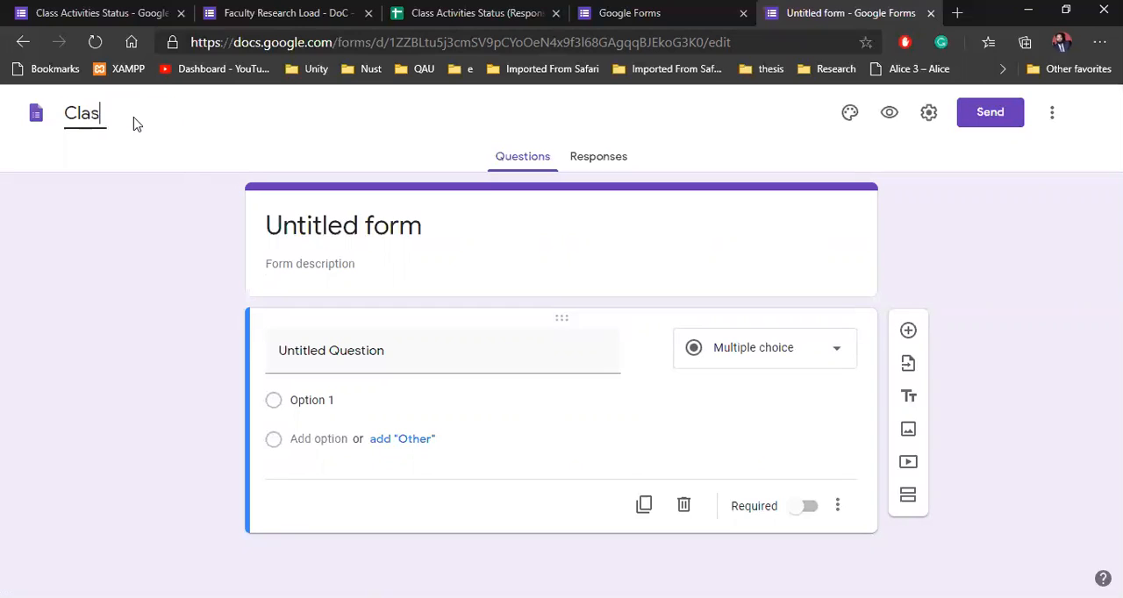
text(s Activities Status)
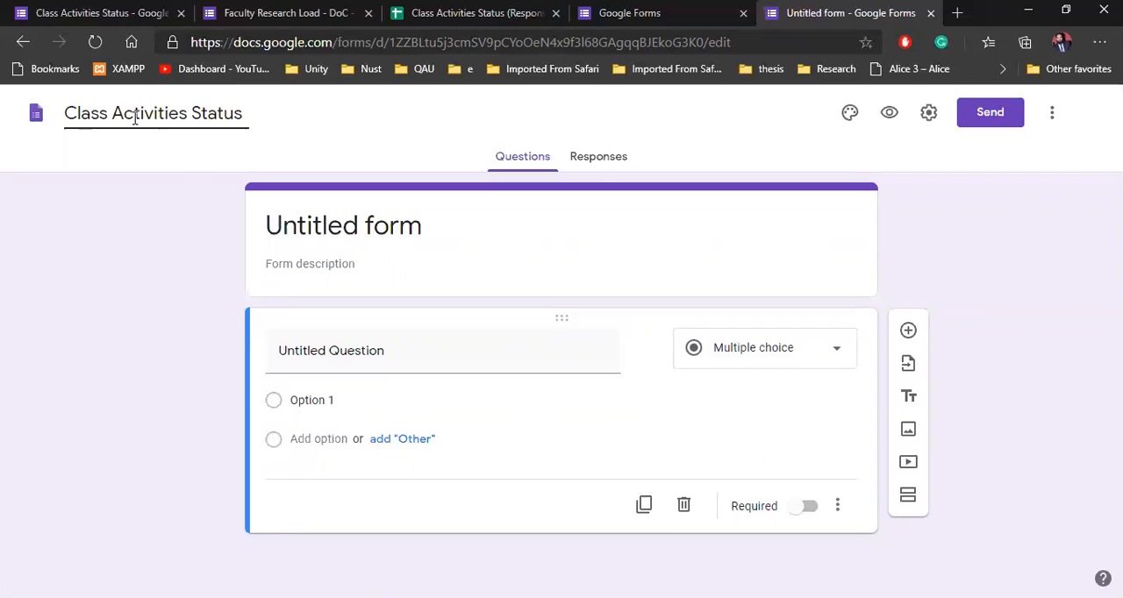
text( - Sp2020)
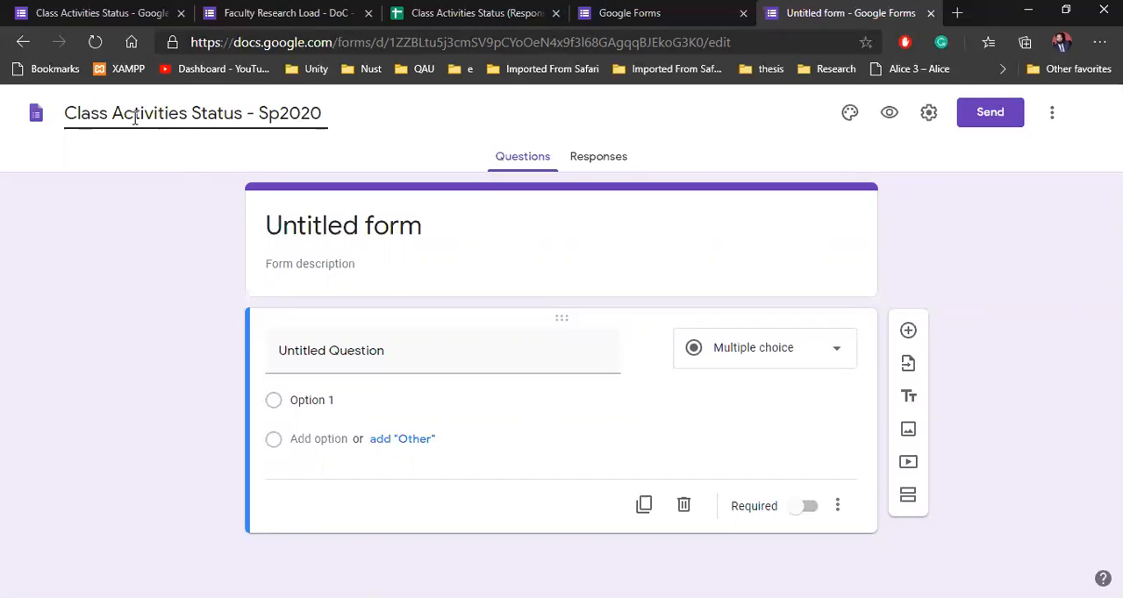
Step: Add the form description "spring semester sessional data is required so please fill out this form"
click(123, 235)
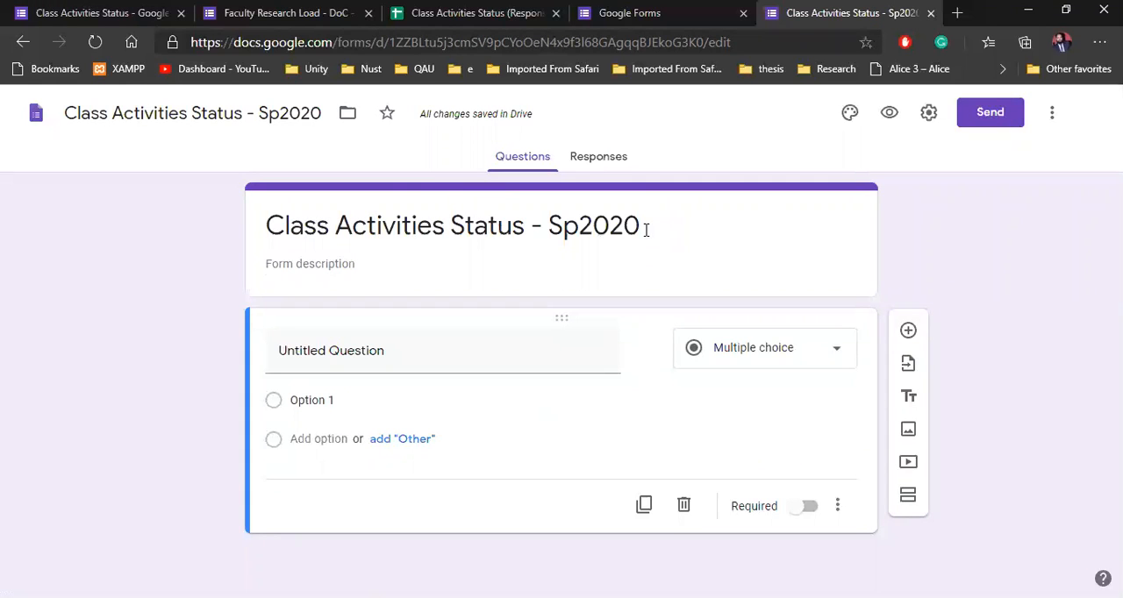
click(316, 269)
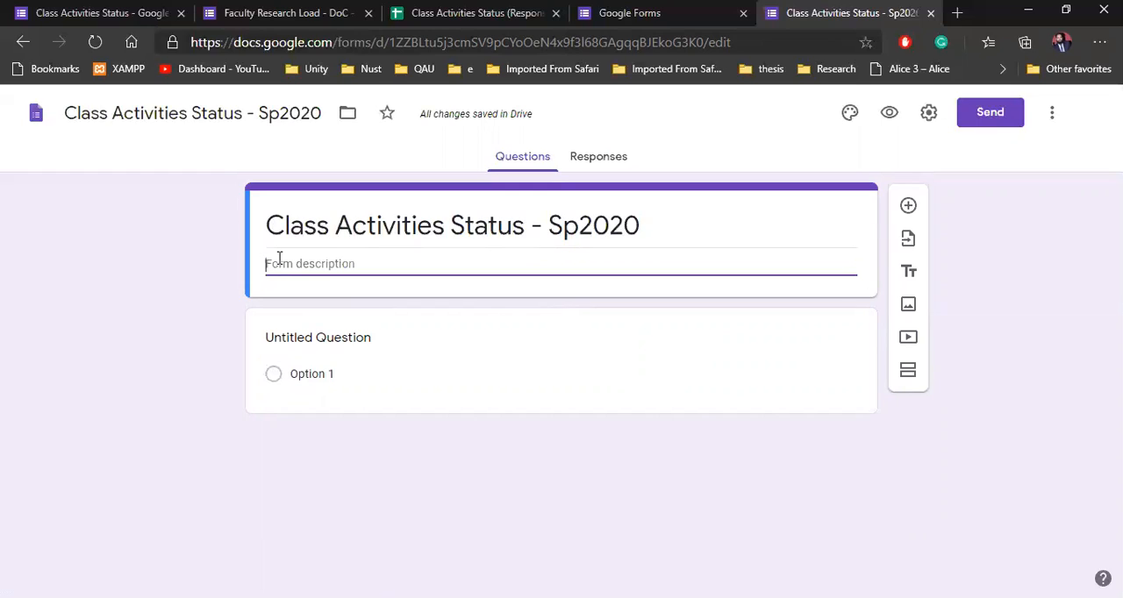
text(spring semester sessional data is re)
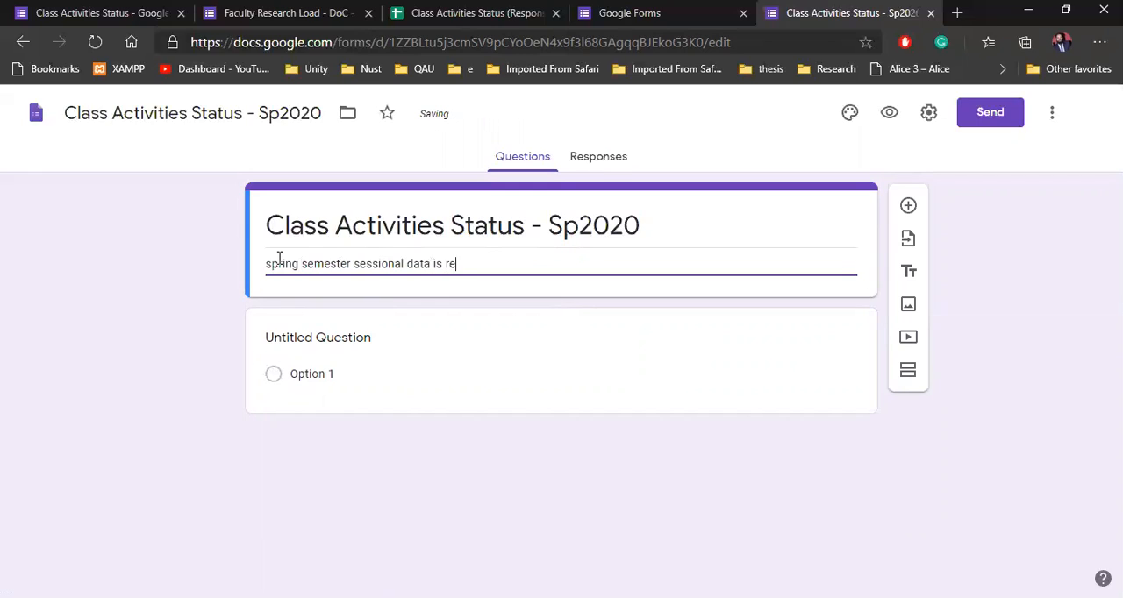
text(d so pleasae)
key(BackSpace)
key(BackSpace)
text(e fill out this form)
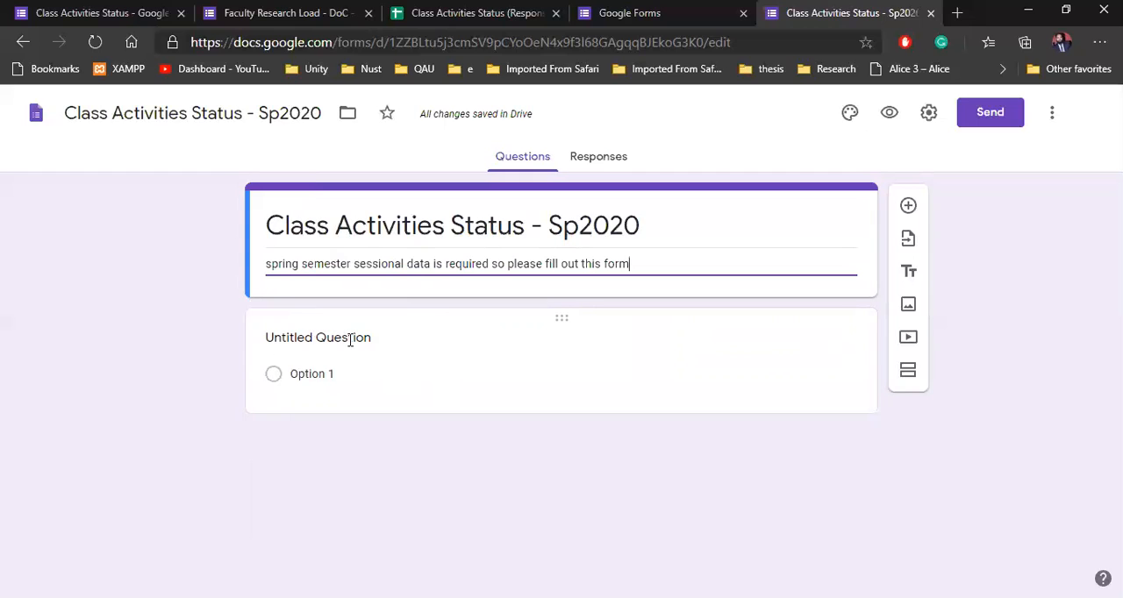
Step: Replace the title of the untitled question with "How many Quizzes you have taken?"
click(356, 366)
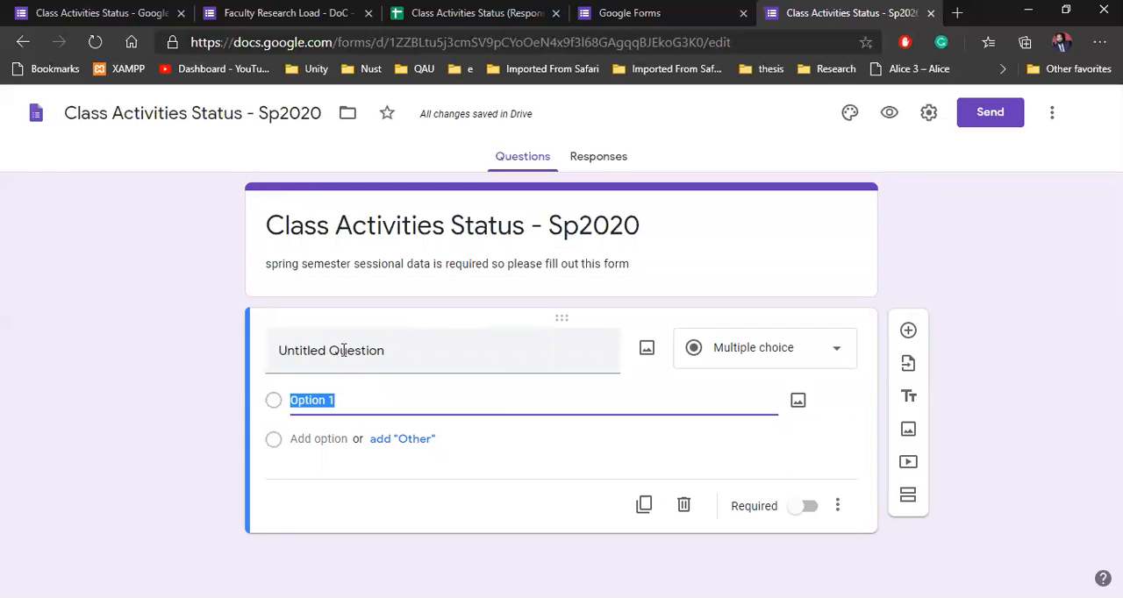
click(387, 350)
click(384, 351)
drag(409, 350, 277, 361)
text(H)
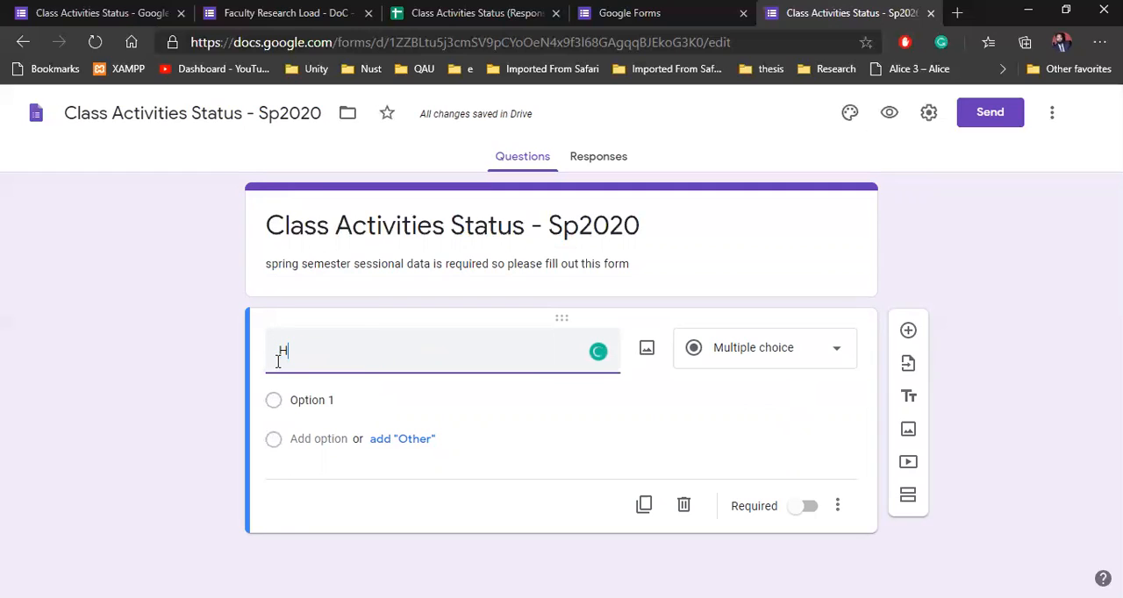
text(ow many Quizzes)
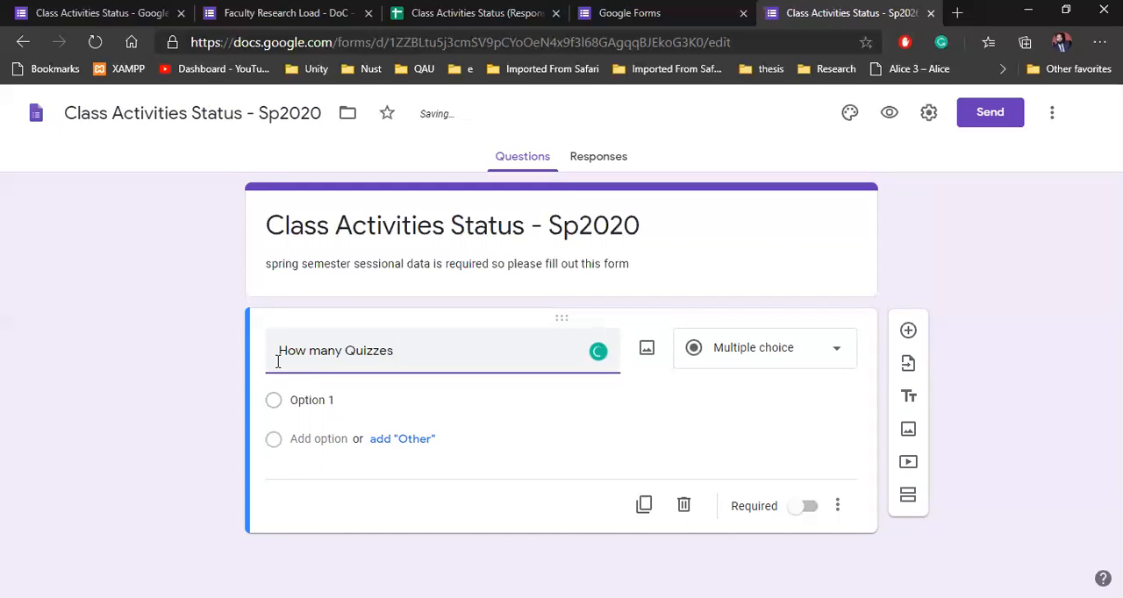
text( you v)
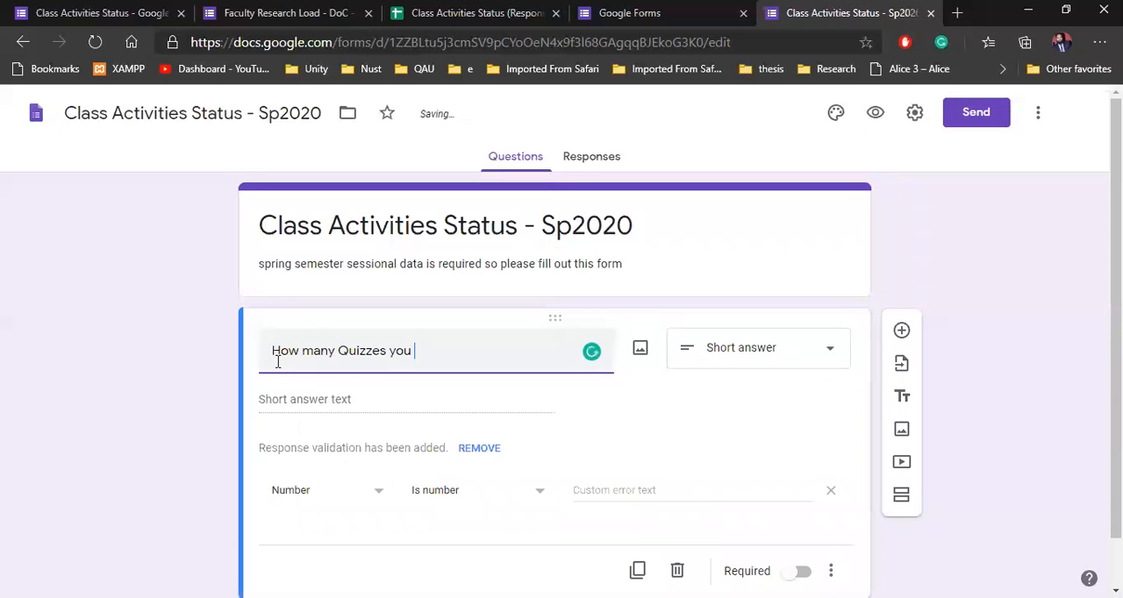
text(ave taken?)
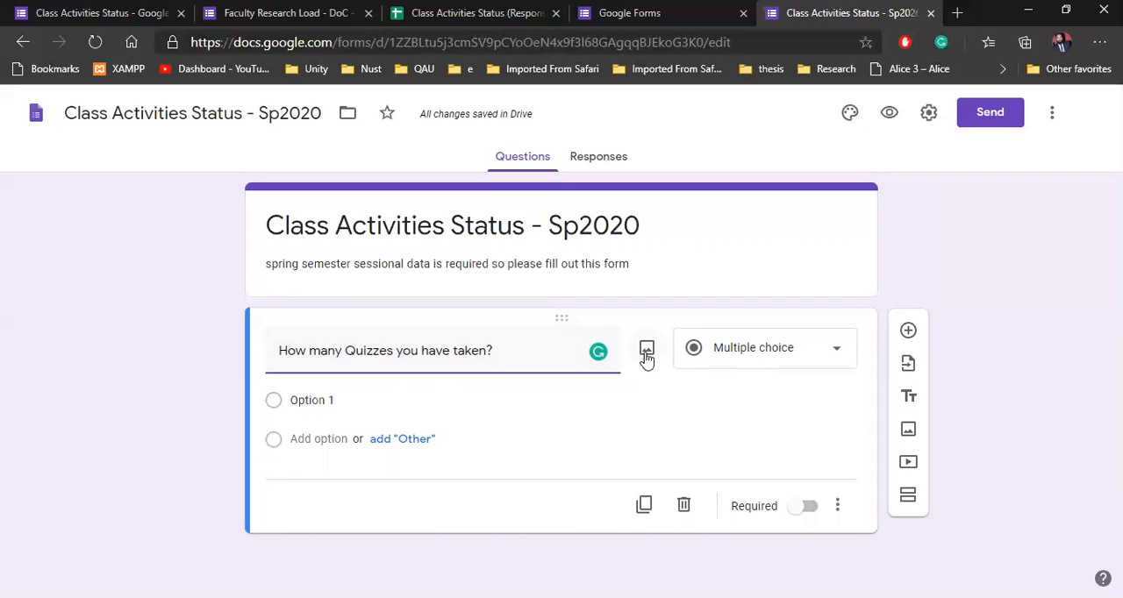
Step: Change the quiz question's type to Checkboxes and add the answer options 1, 5, 2, 3 and 4
click(785, 356)
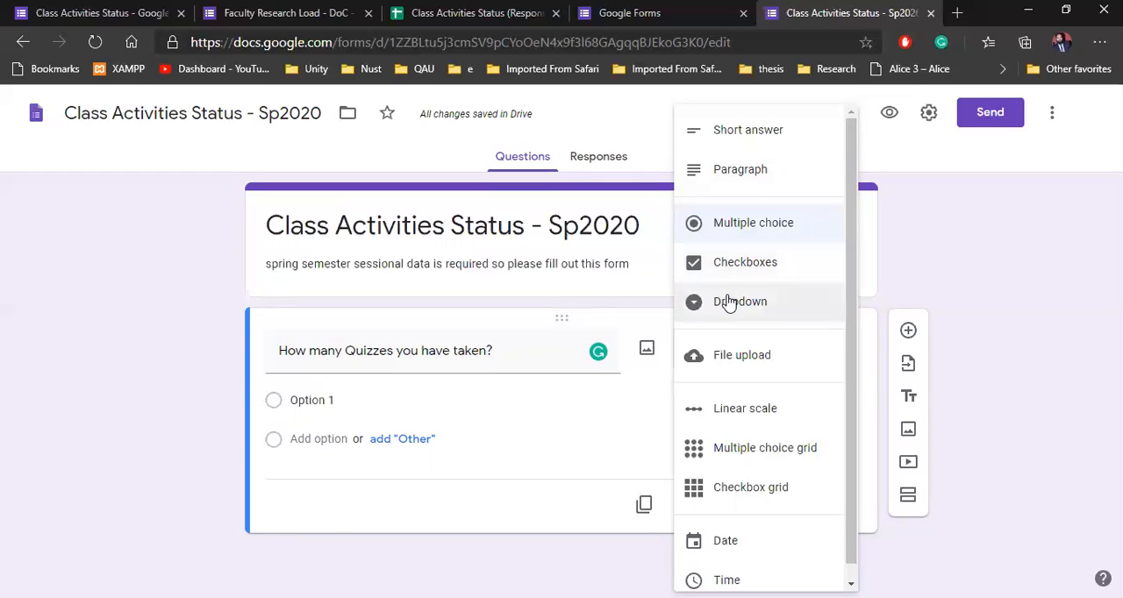
click(748, 272)
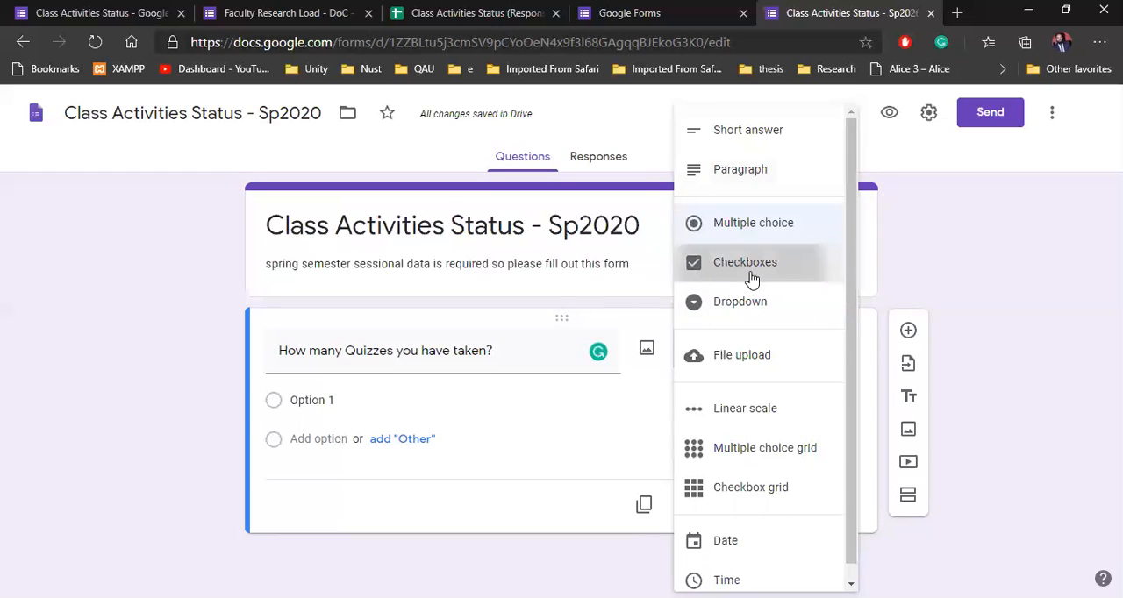
click(333, 404)
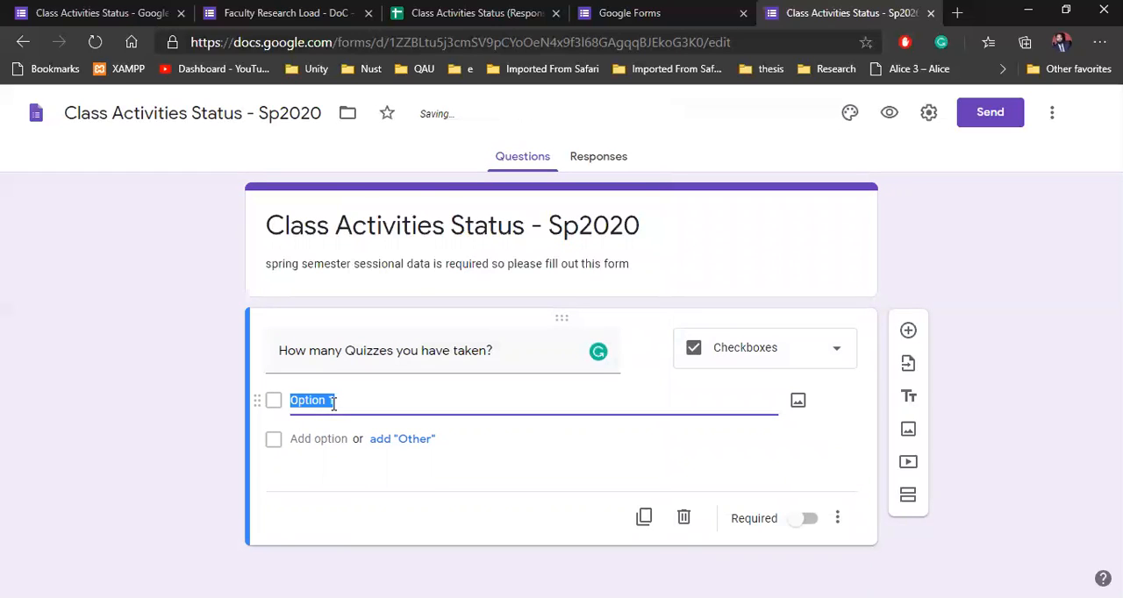
text(1)
click(337, 439)
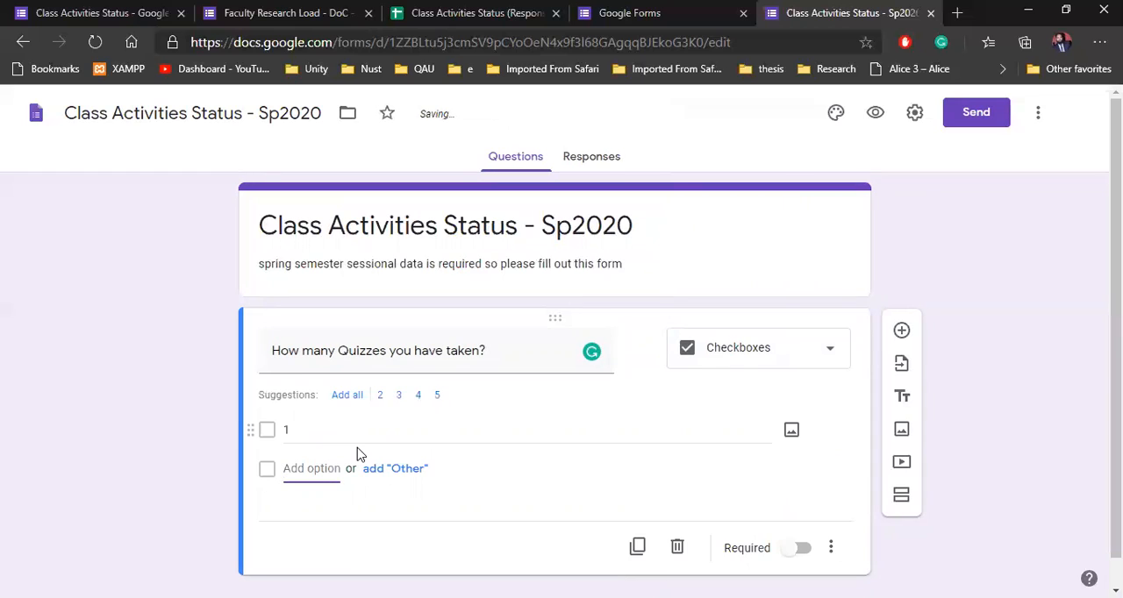
click(435, 396)
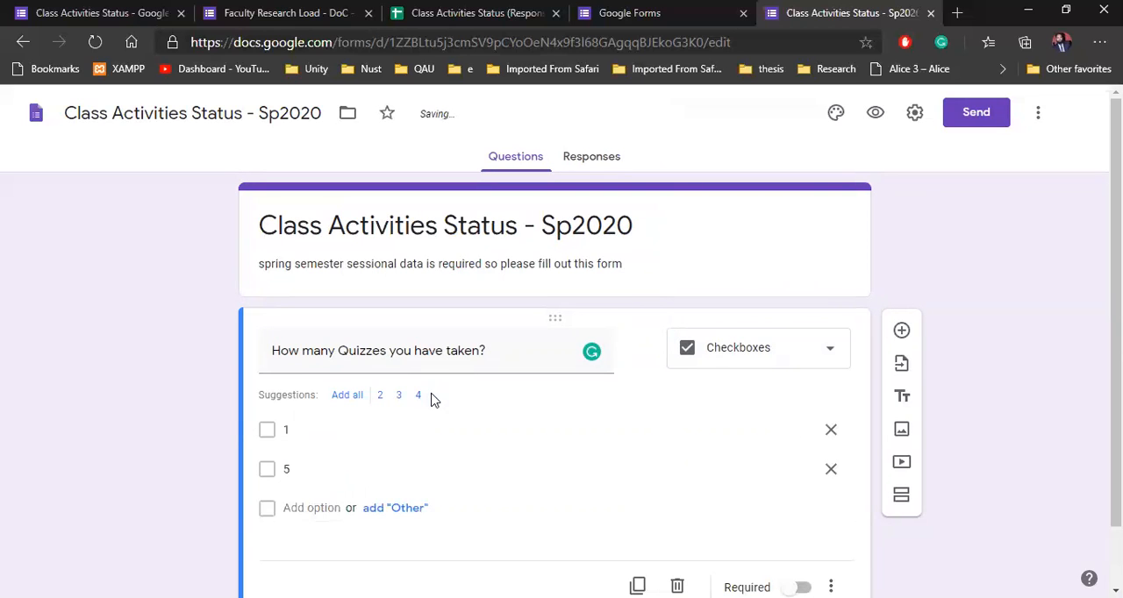
click(349, 396)
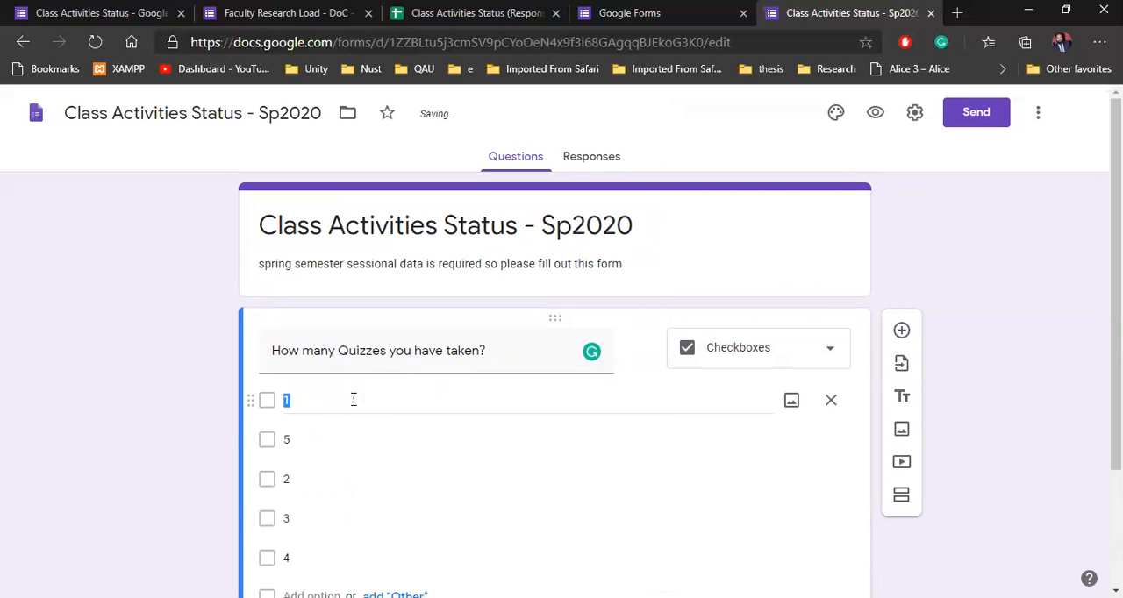
Step: Try removing an answer option, and undo the changes to the checkbox options back to the single default option
scroll(219, 425, down, 1)
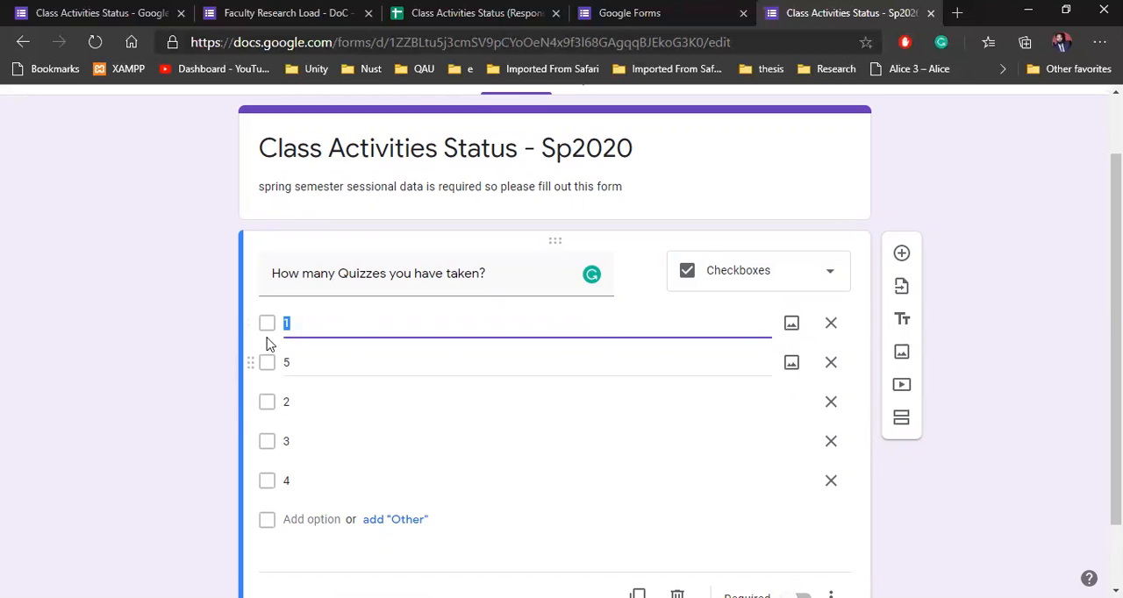
click(173, 391)
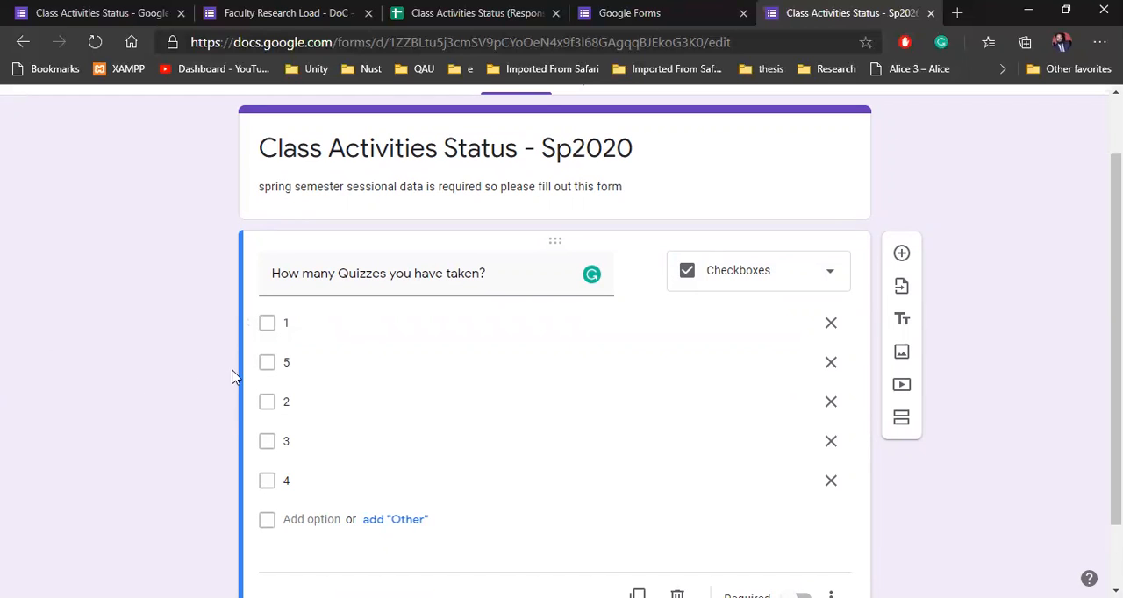
click(835, 330)
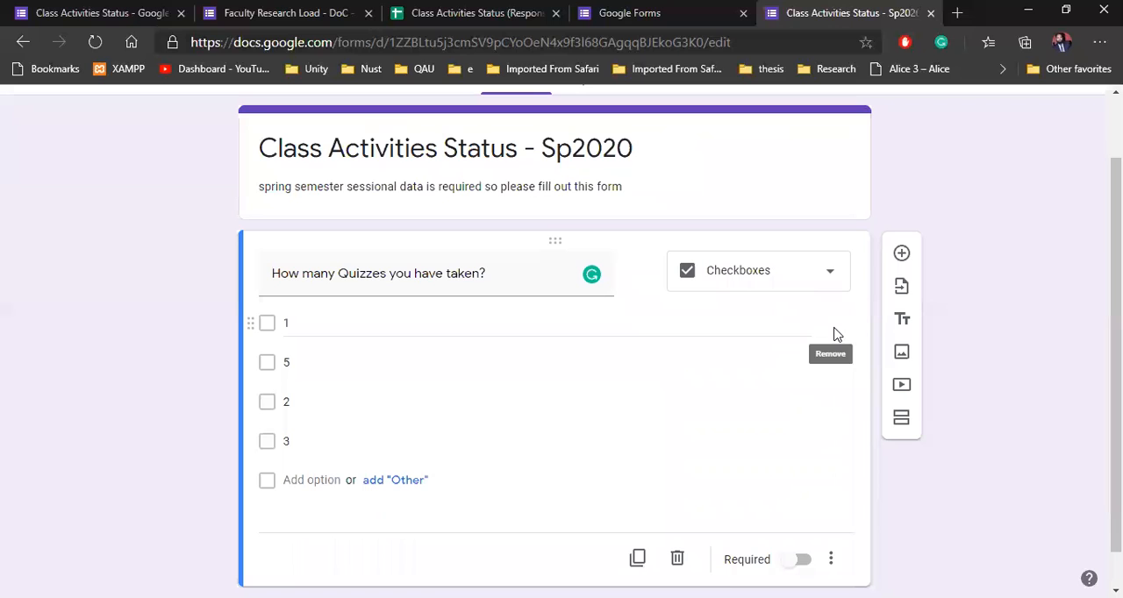
key(ctrl+z)
key(ctrl+z)
key(ctrl+z)
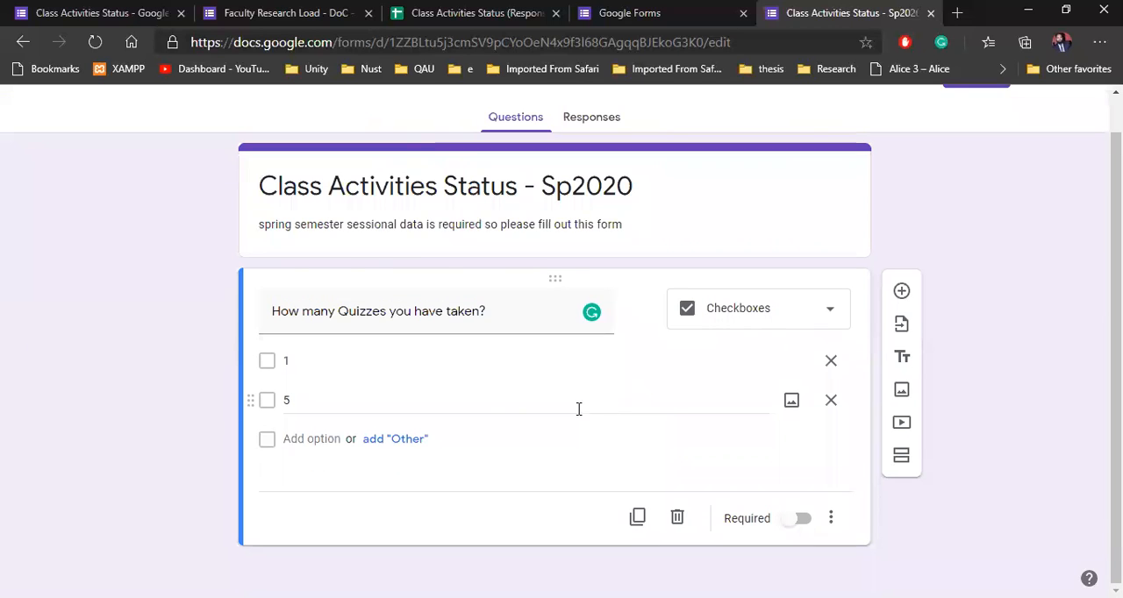
key(ctrl+z)
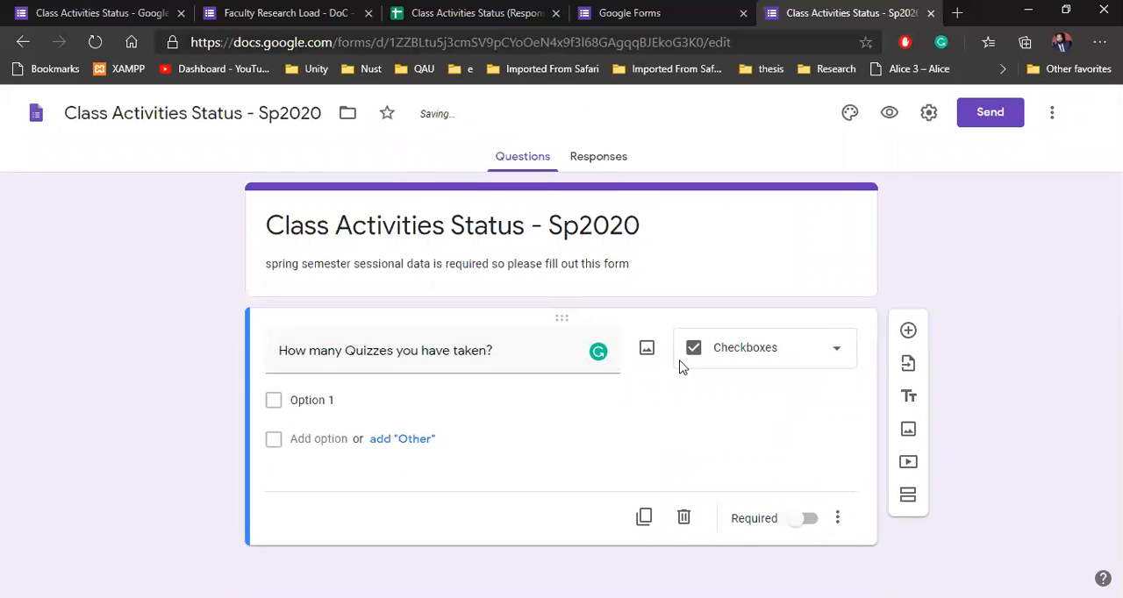
Step: Look through the available question types and set the quiz question to Short answer
click(780, 351)
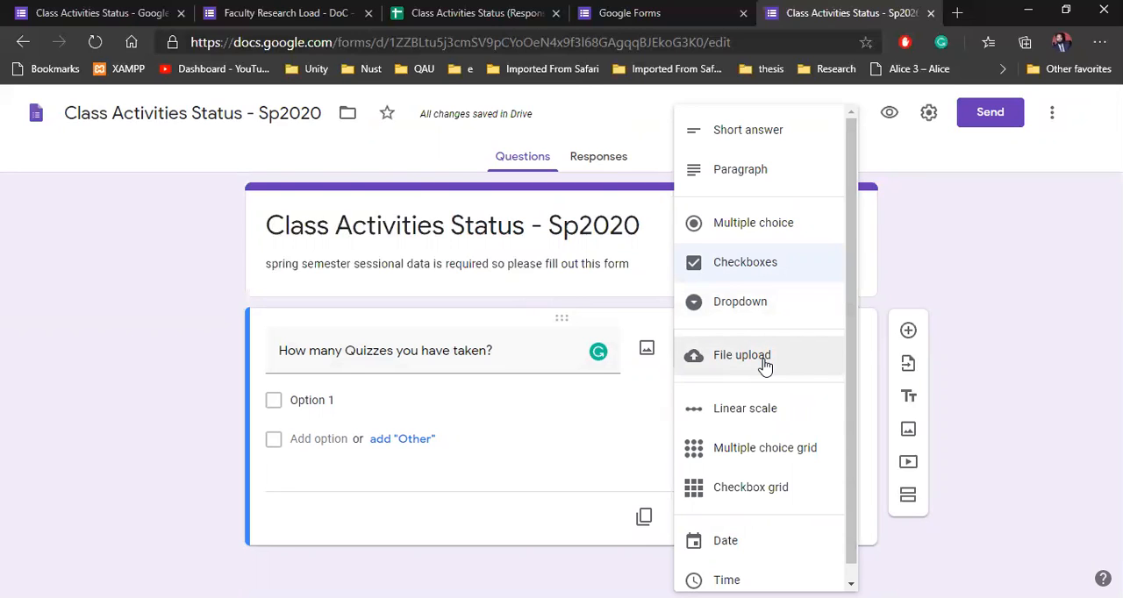
scroll(798, 384, down, 1)
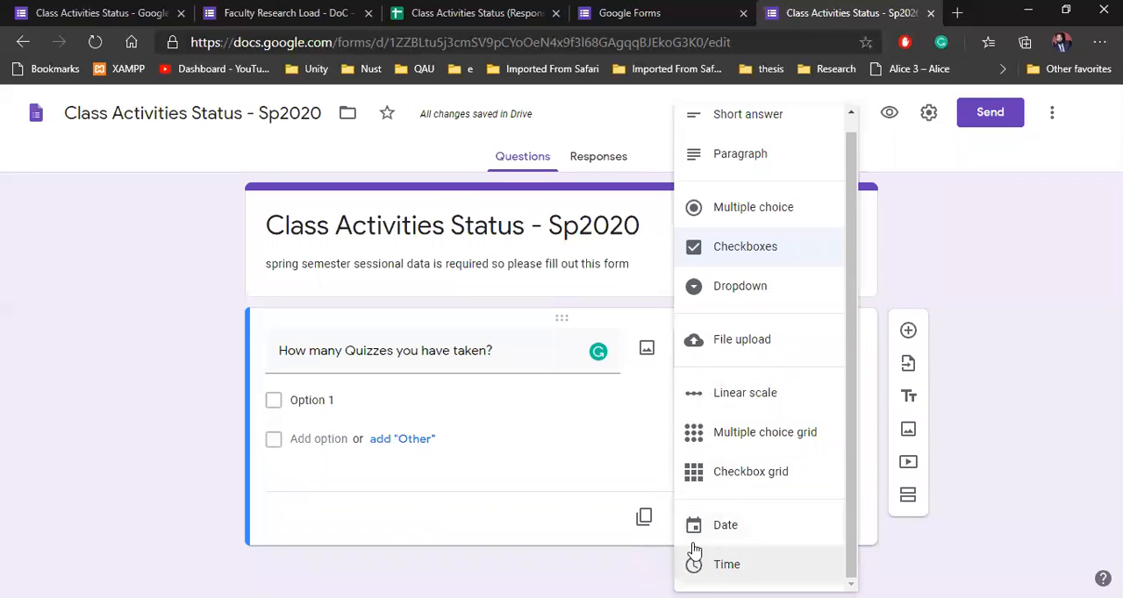
scroll(833, 318, up, 1)
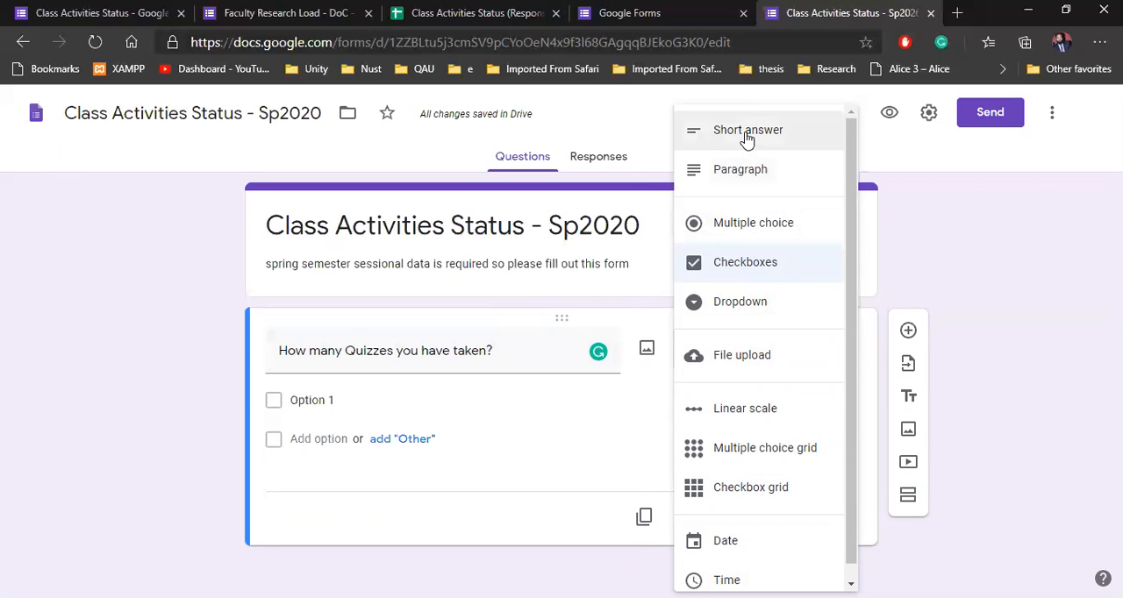
click(814, 142)
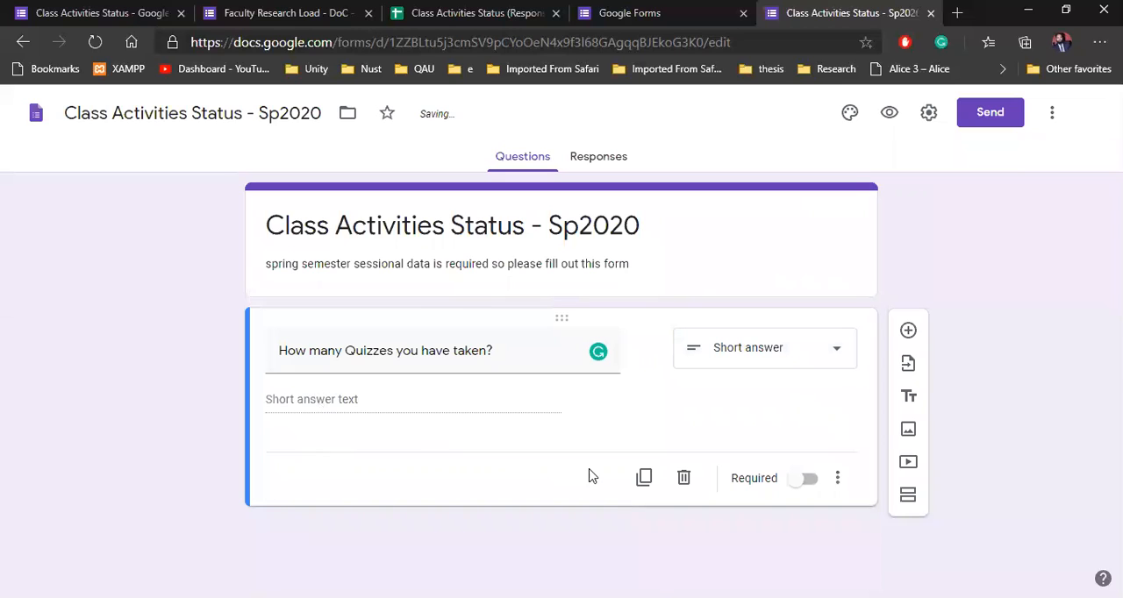
Step: View the image insertion options for the quiz question without adding an image, and make the question required
click(645, 351)
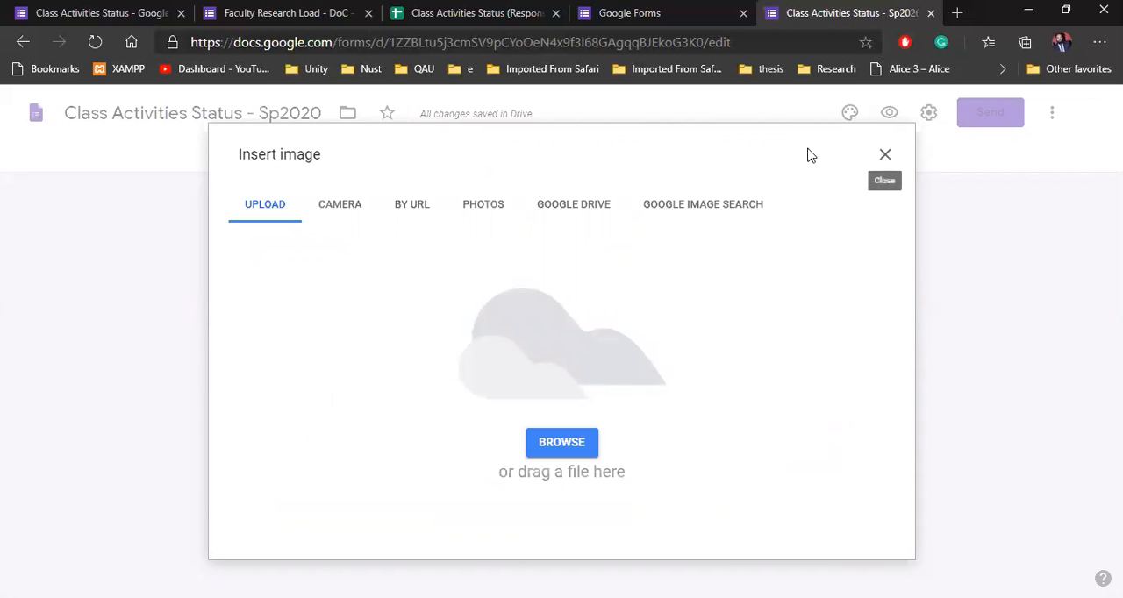
click(886, 156)
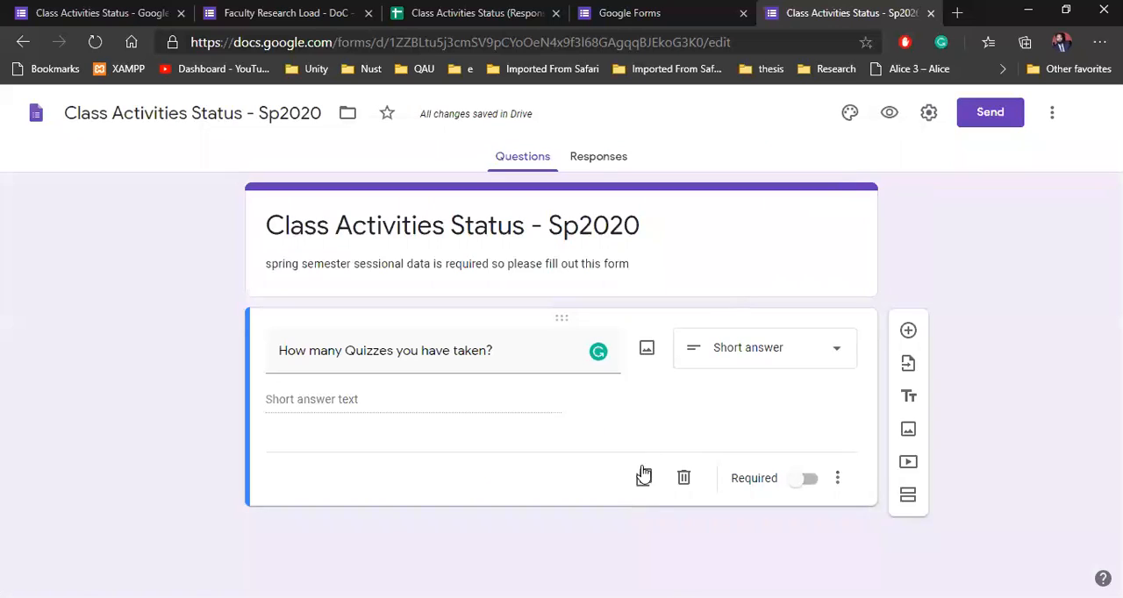
click(807, 481)
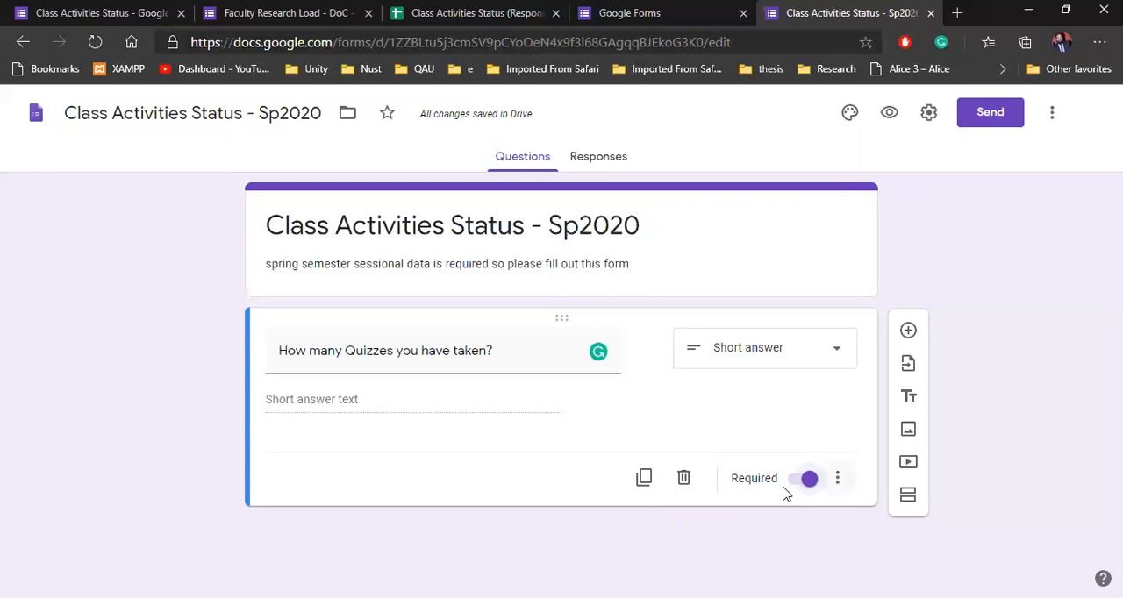
Step: Add response validation to the quiz question, look over the number conditions, and remove the validation again
click(839, 480)
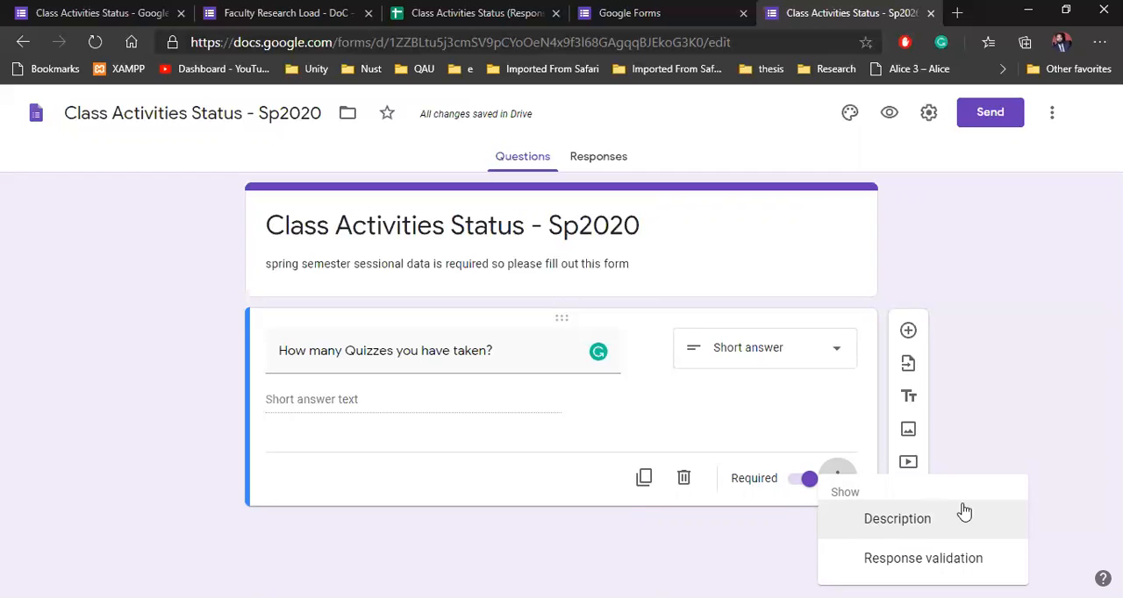
click(901, 563)
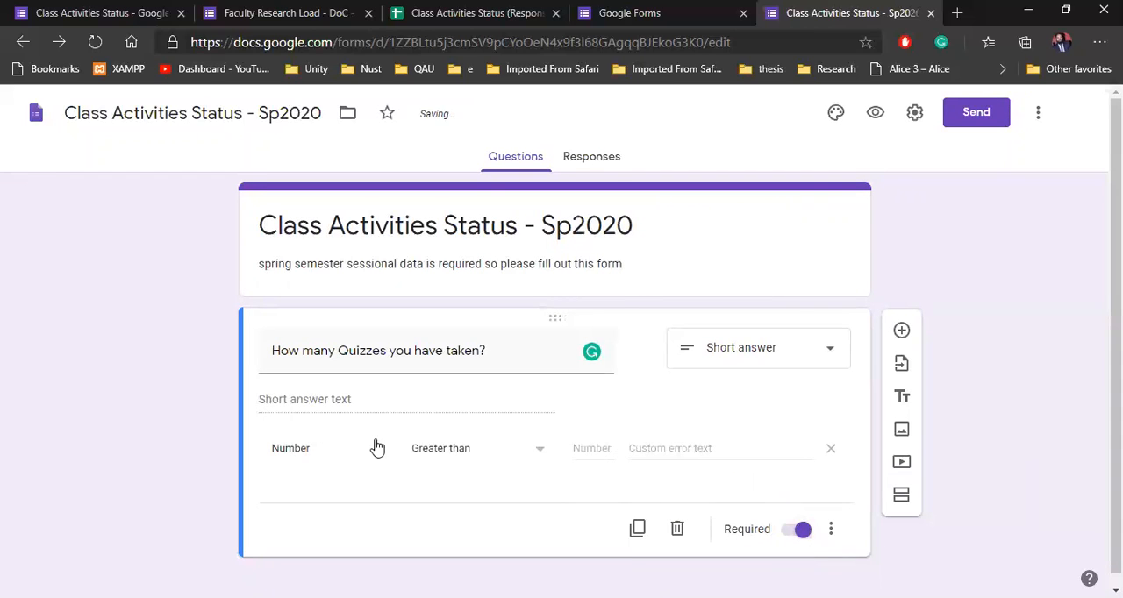
click(532, 453)
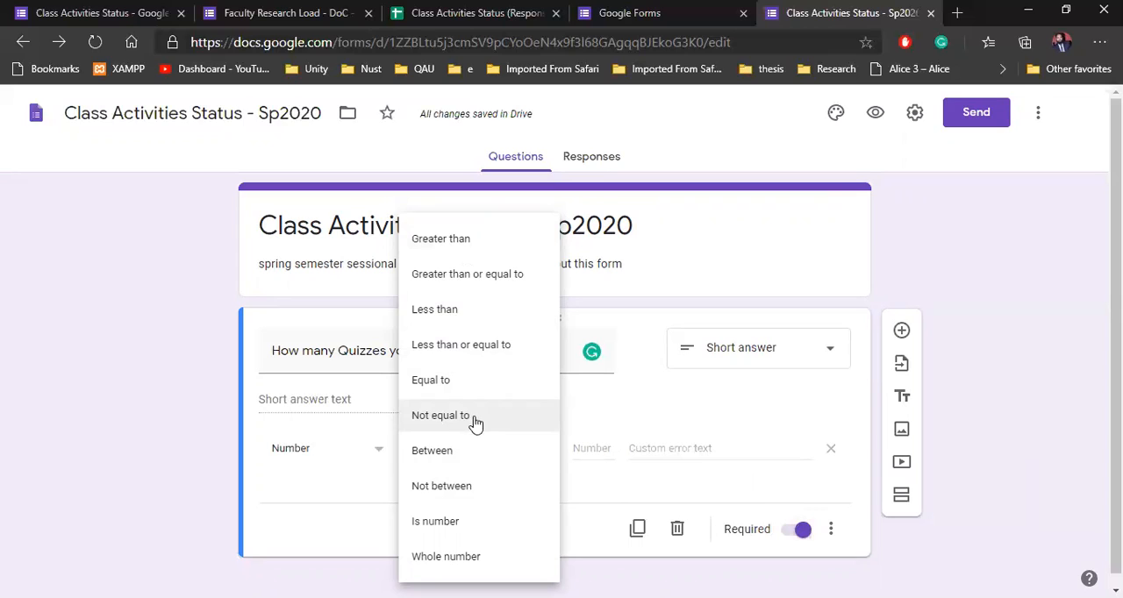
click(214, 480)
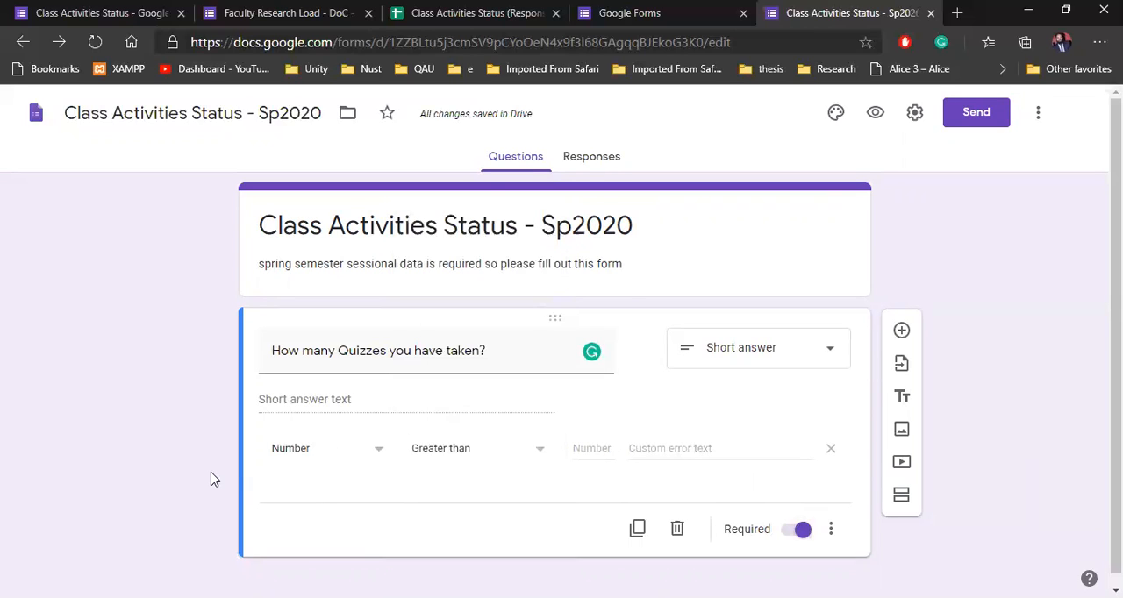
click(830, 531)
click(833, 465)
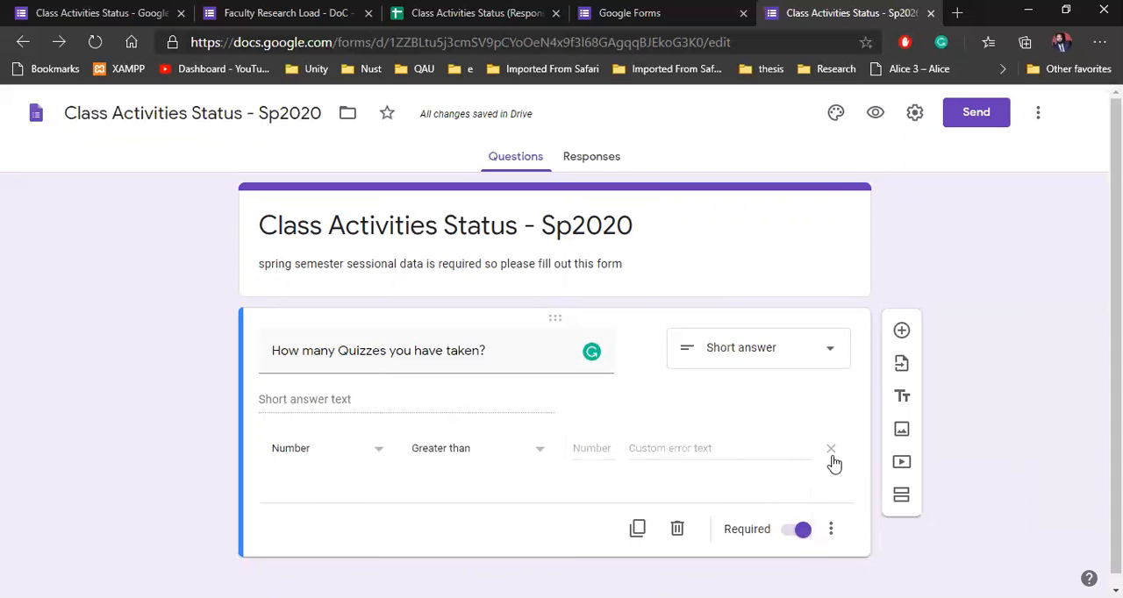
click(830, 530)
click(849, 565)
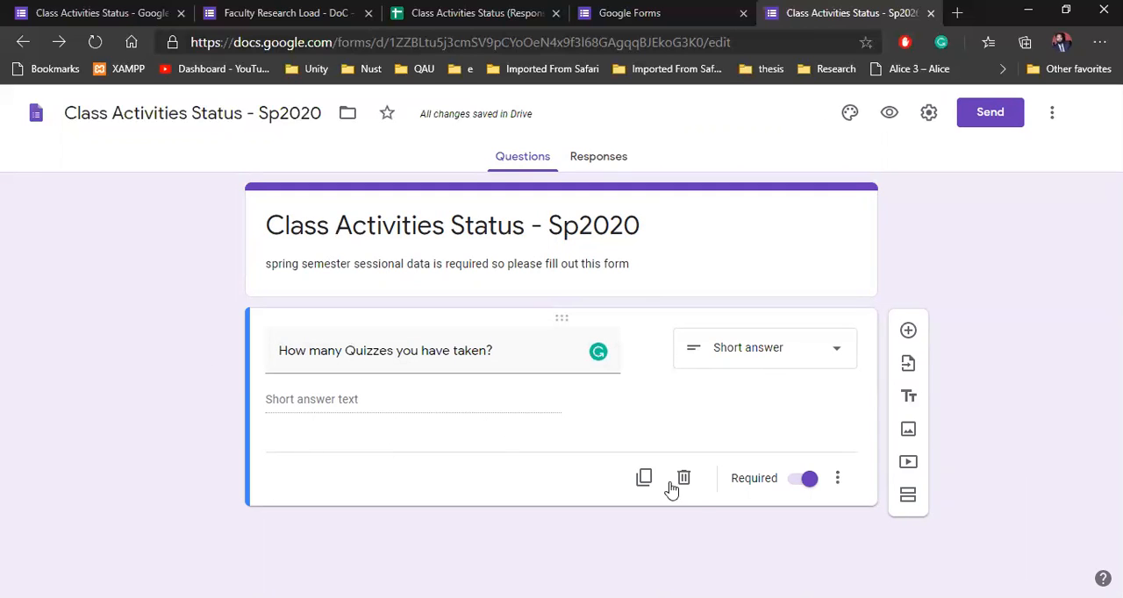
Step: Duplicate the quiz question, retitle the copy "How many Assignments you have taken?" and set its type to Short answer
click(644, 478)
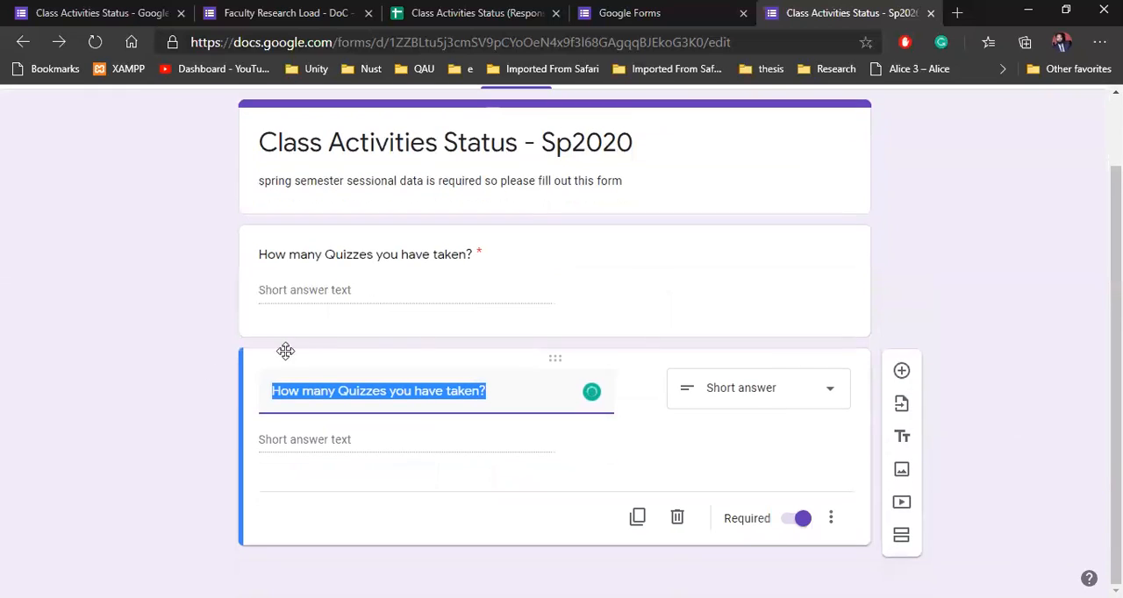
click(367, 391)
double_click(367, 392)
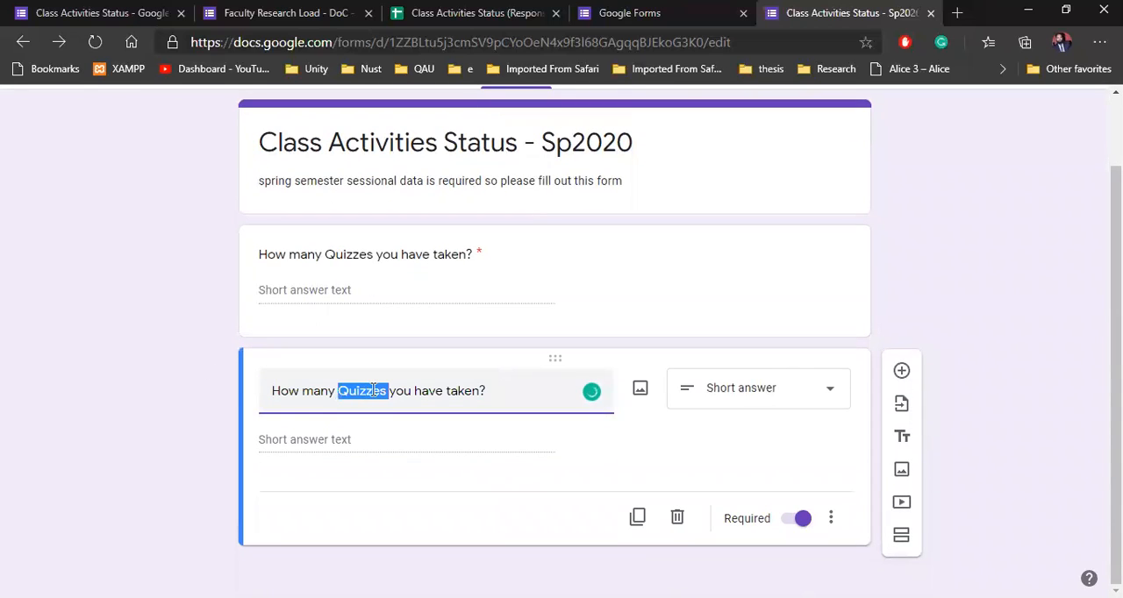
text(A)
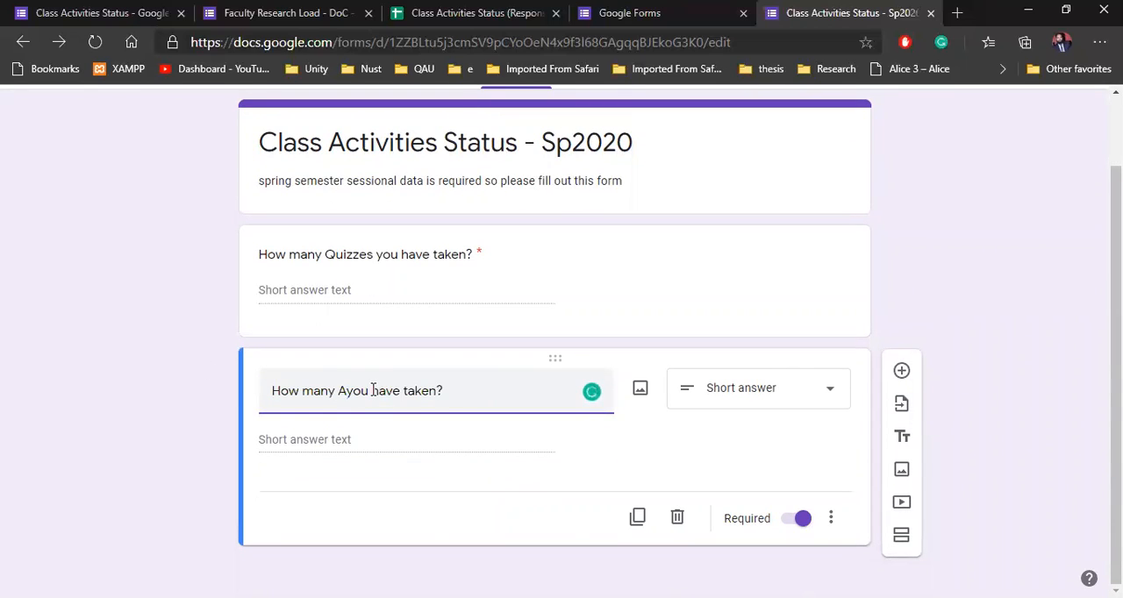
text(signment)
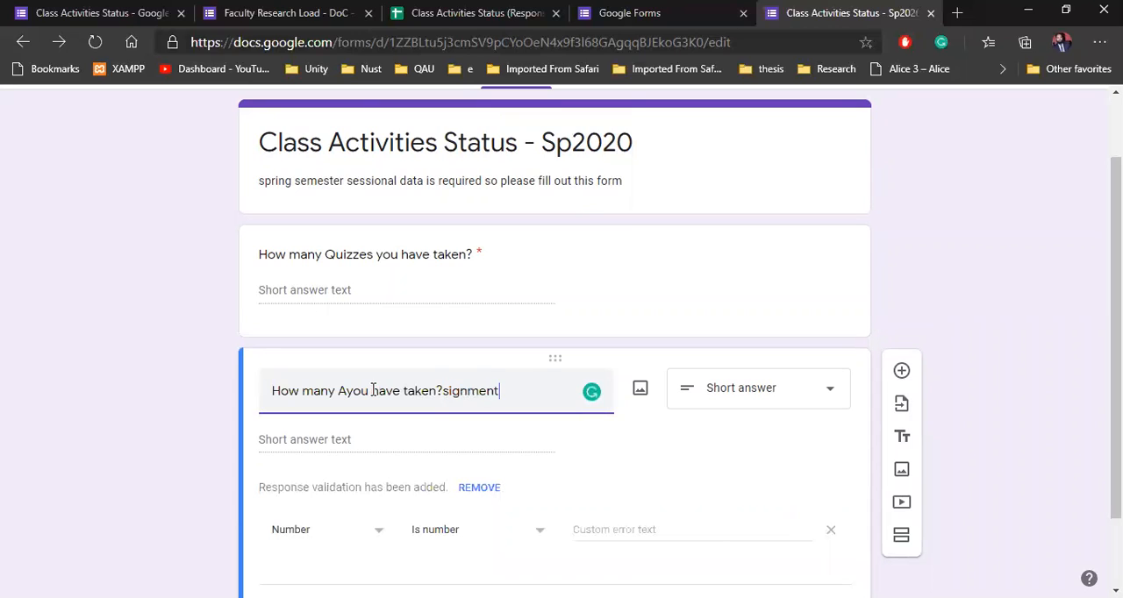
key(BackSpace)
key(BackSpace)
key(BackSpace)
key(BackSpace)
key(BackSpace)
key(BackSpace)
key(BackSpace)
key(BackSpace)
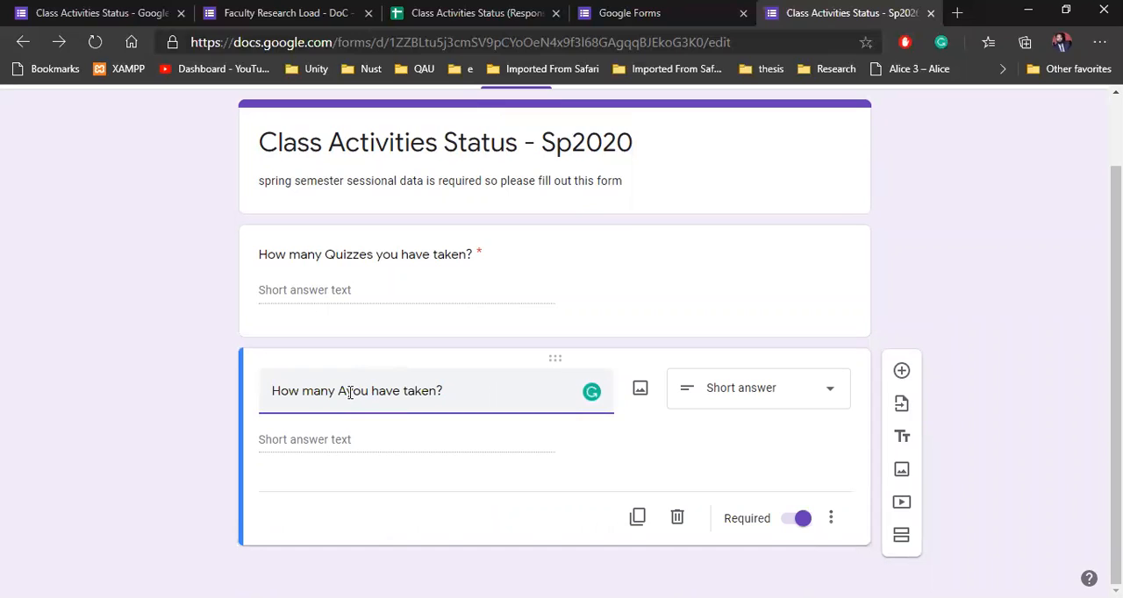
text(ssignments)
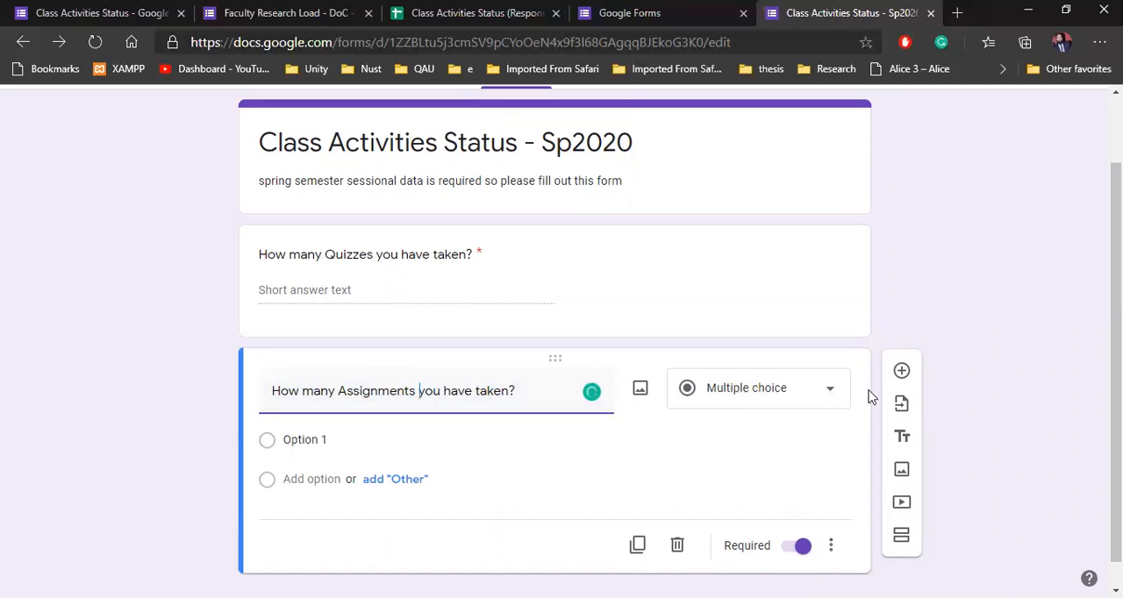
click(784, 390)
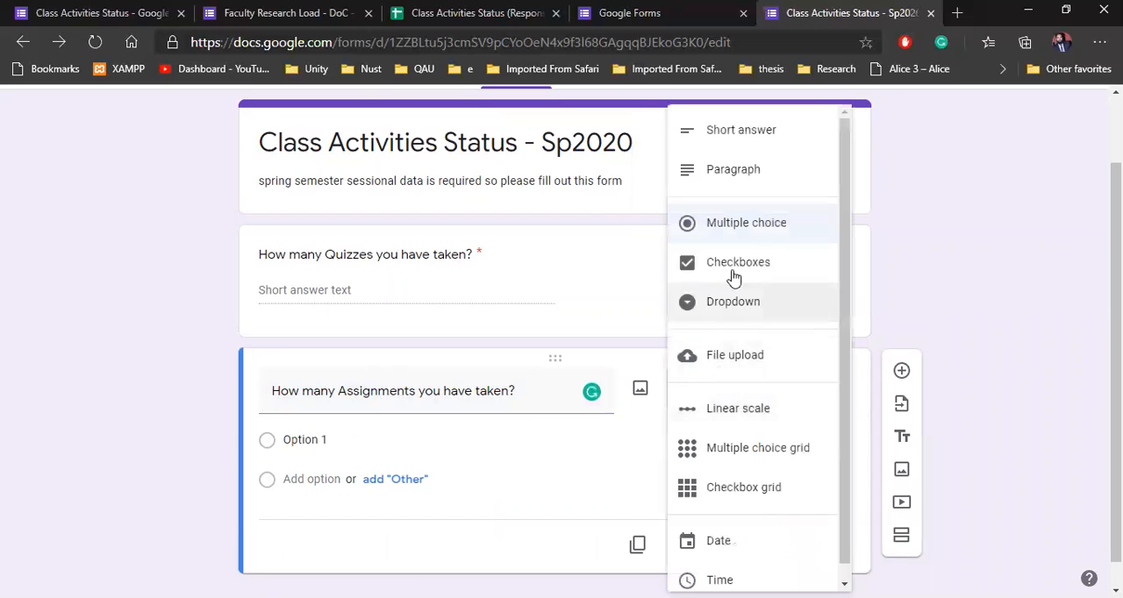
click(740, 134)
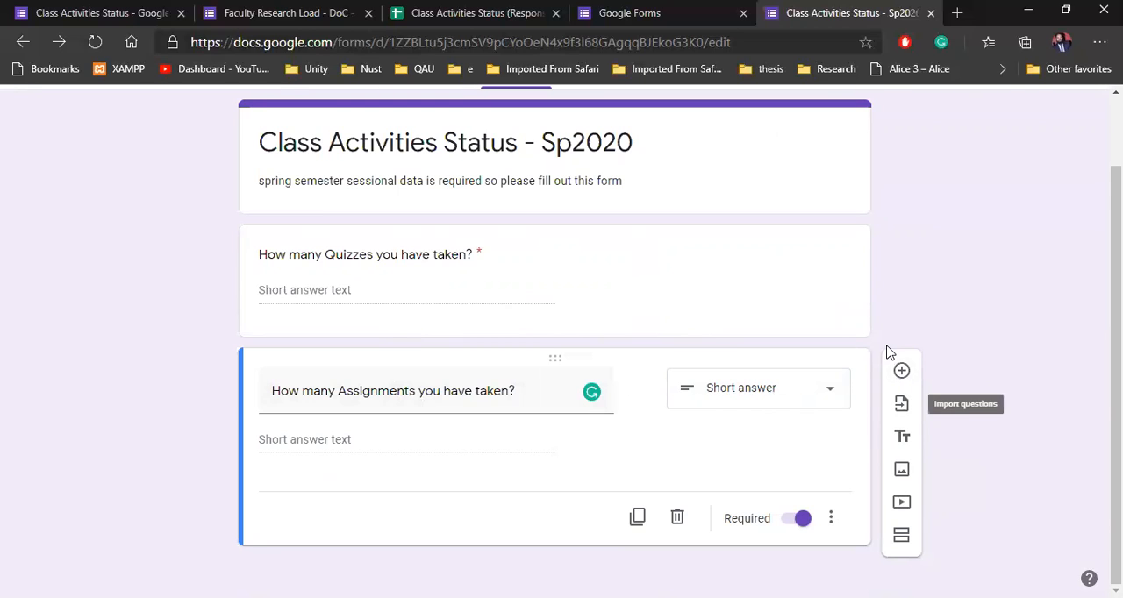
Step: View the forms available for importing questions, and close the selection without importing anything
scroll(890, 386, up, 1)
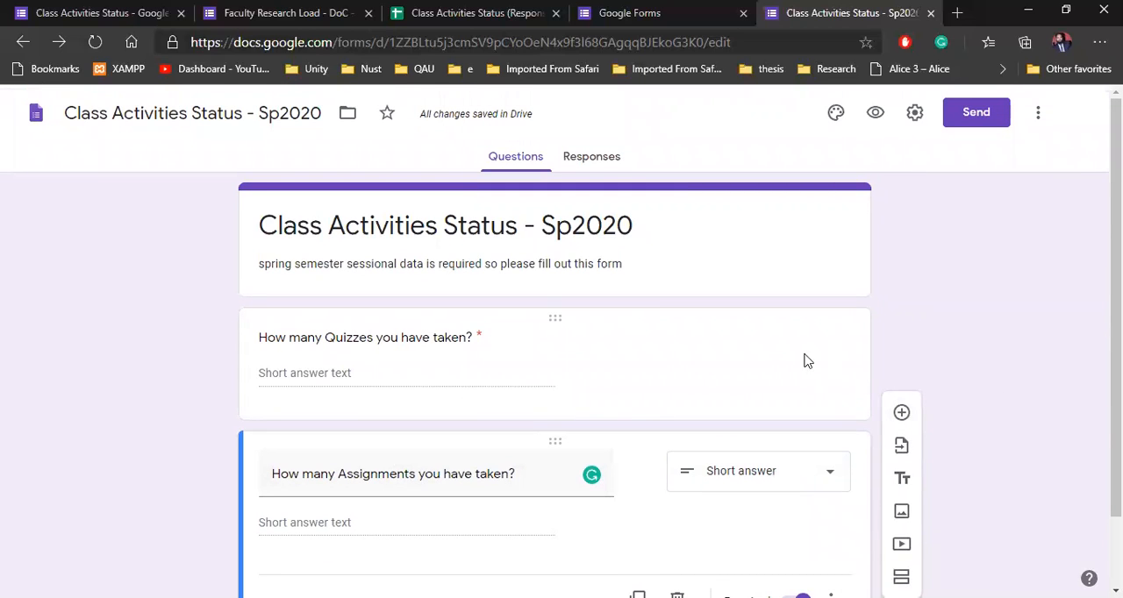
scroll(118, 294, down, 1)
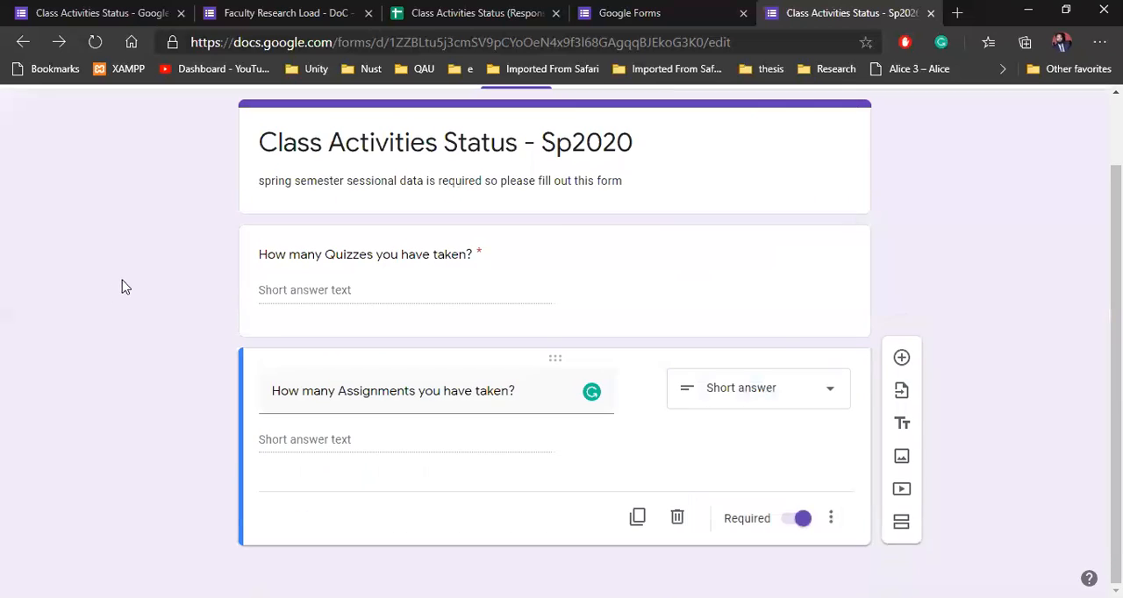
click(900, 407)
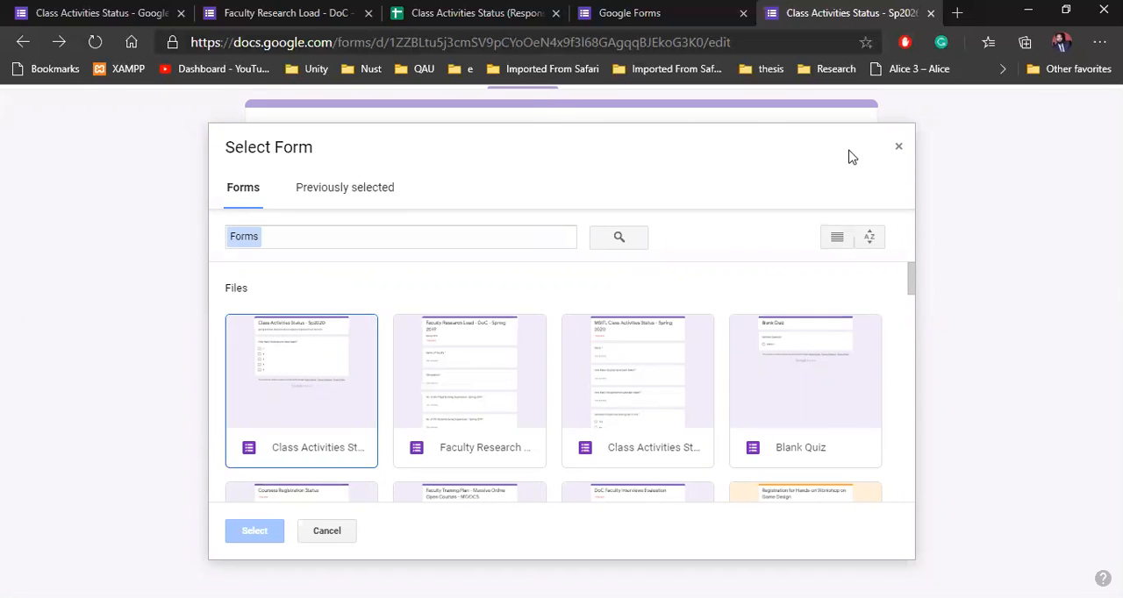
click(898, 148)
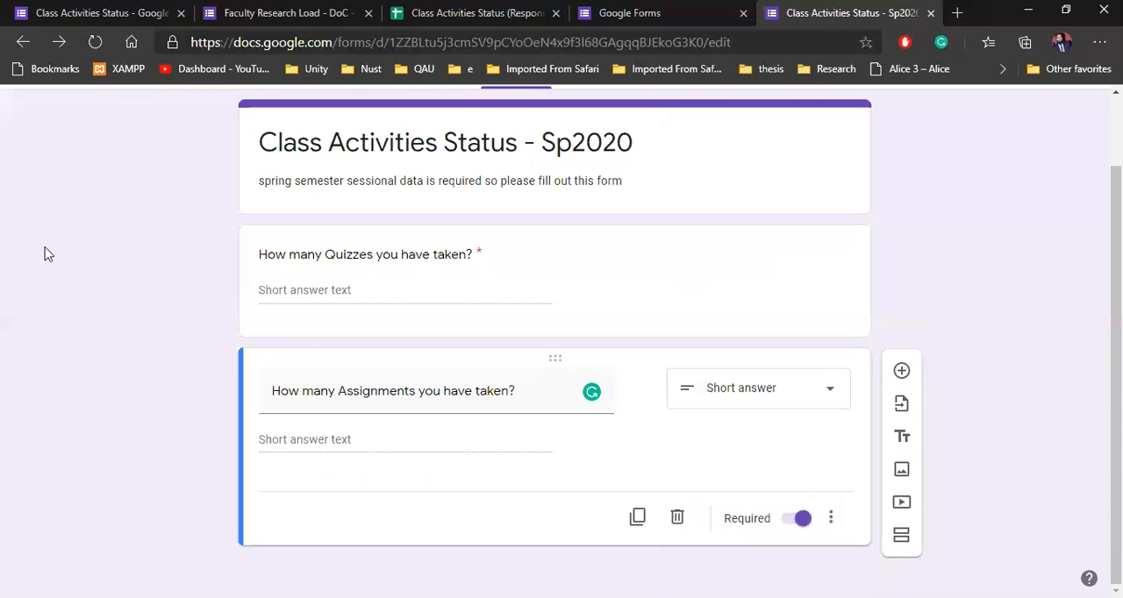
Step: Add a required Short answer question titled "projects?" after the assignments question
click(901, 371)
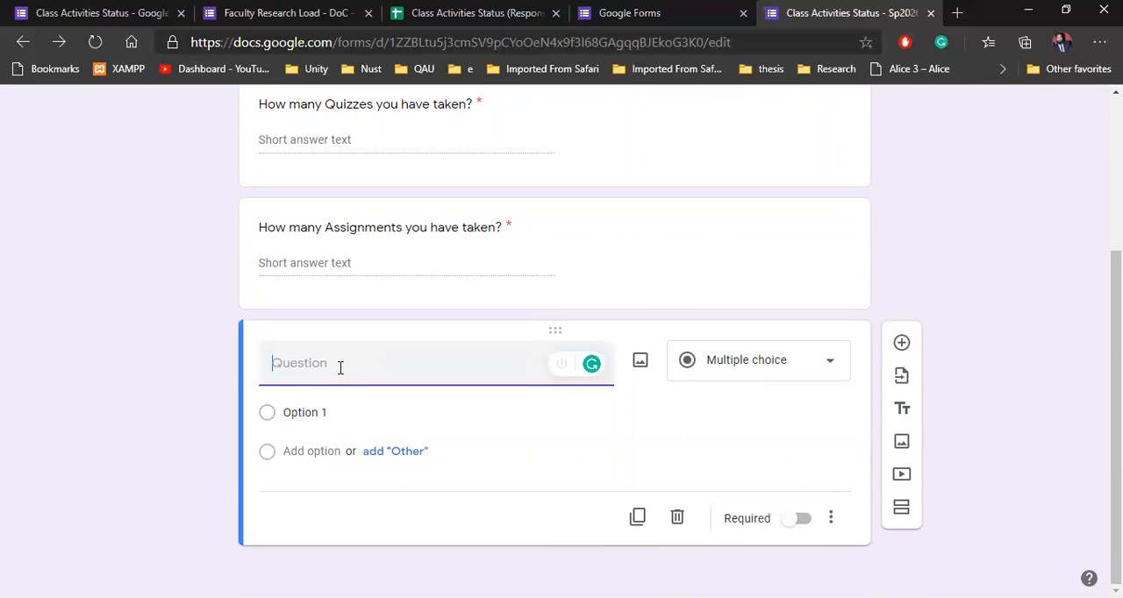
text(projects?)
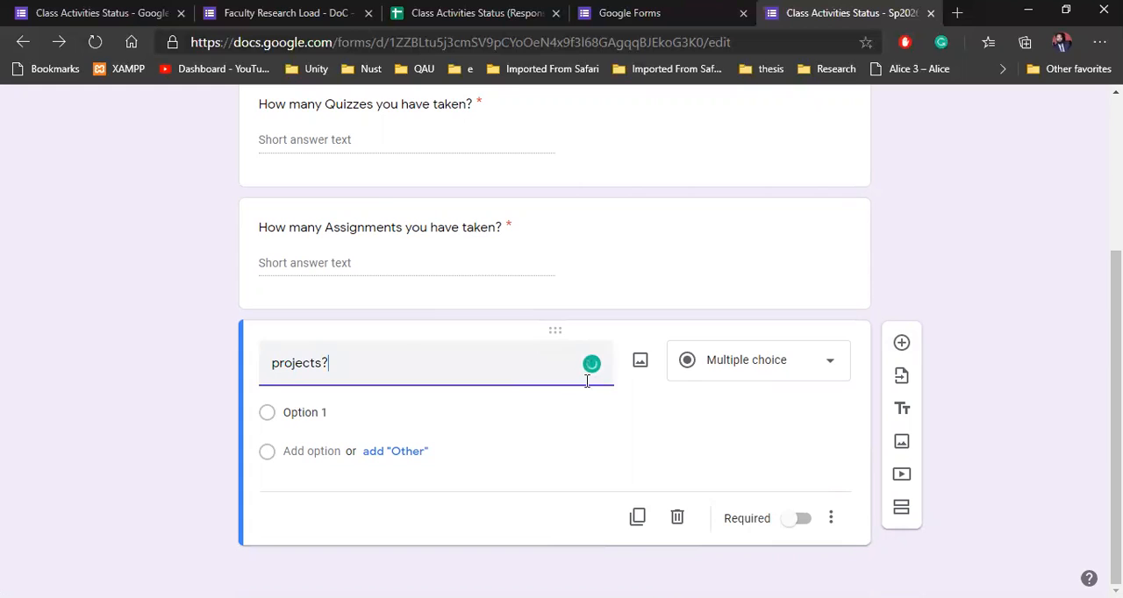
click(748, 359)
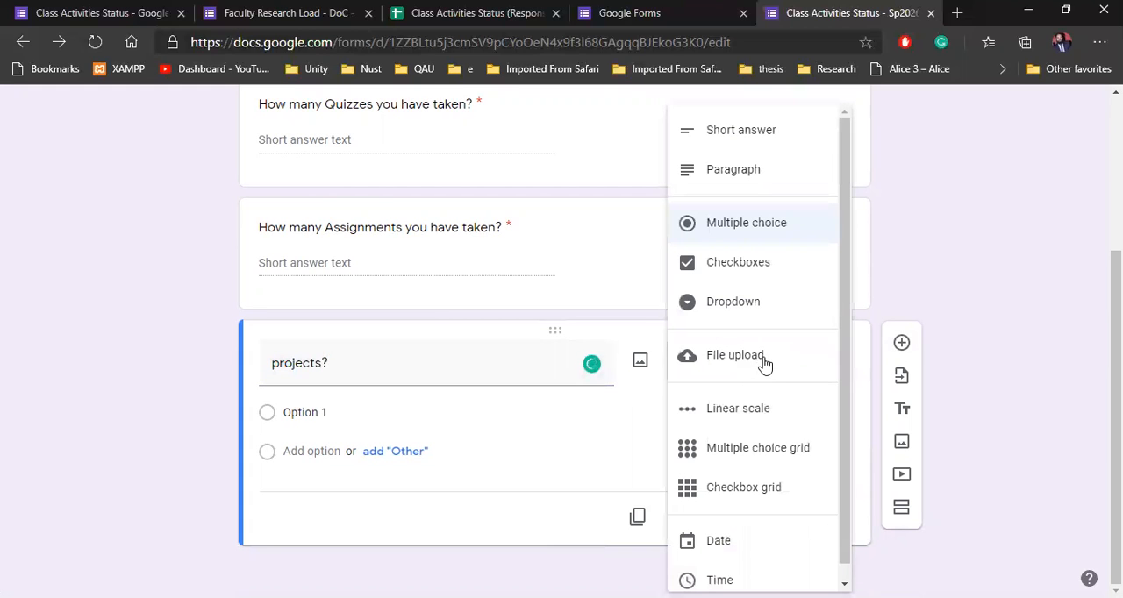
click(756, 140)
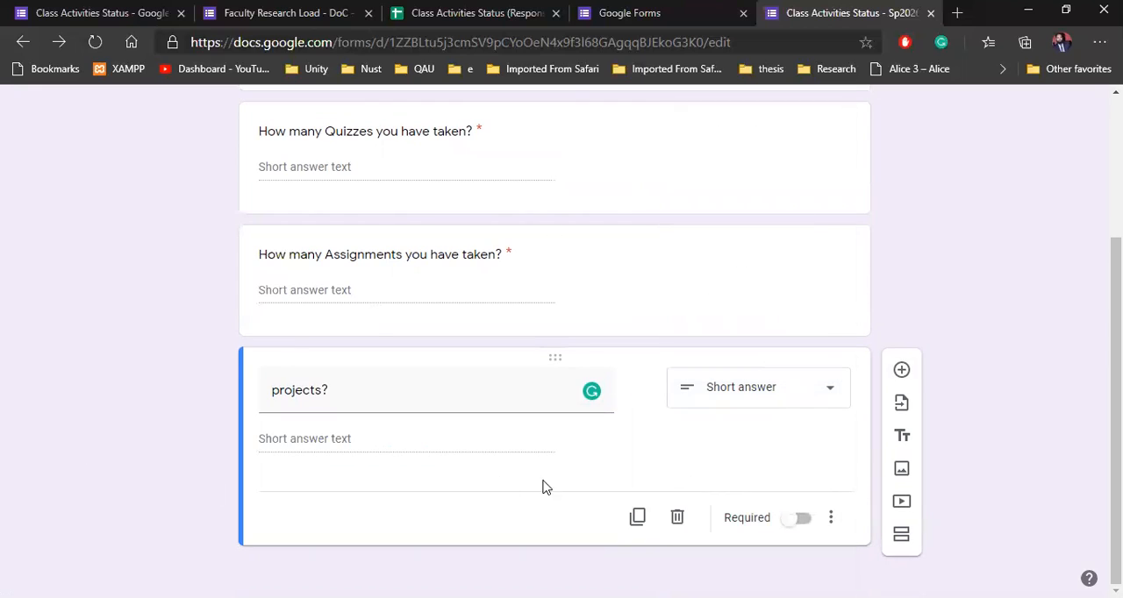
click(802, 523)
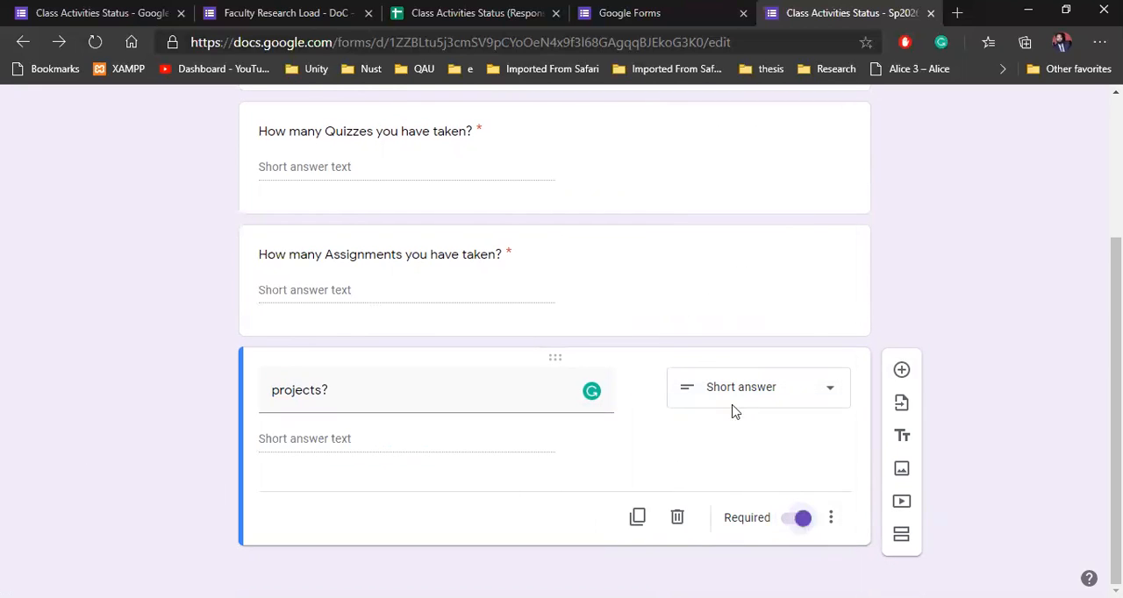
Step: Add a new question below the projects question and title it "upload CMS Gradebook screenshot"
click(507, 253)
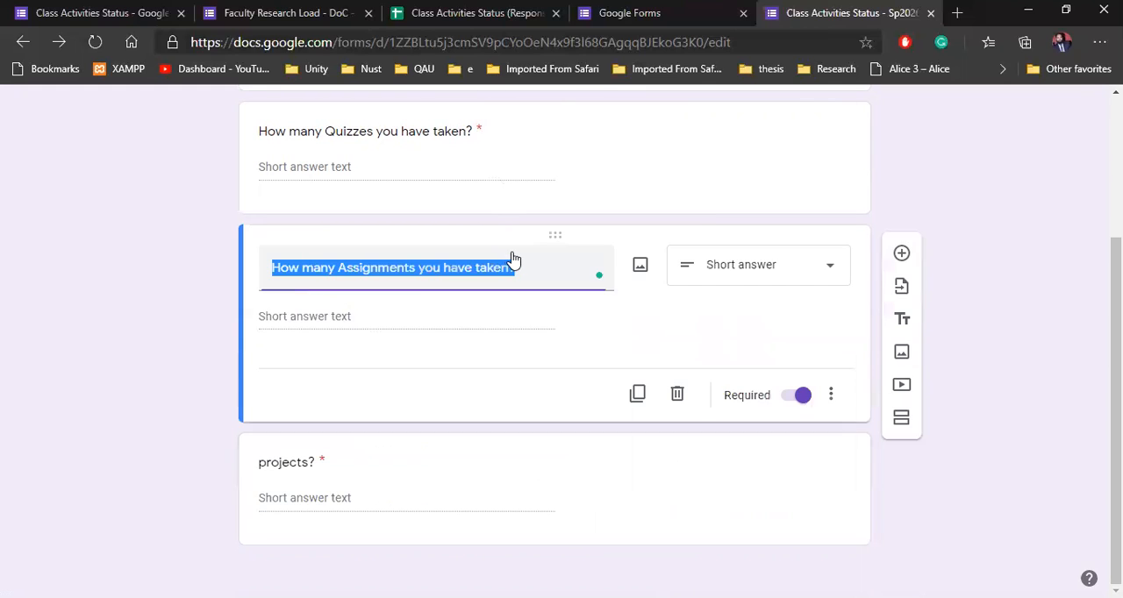
click(156, 386)
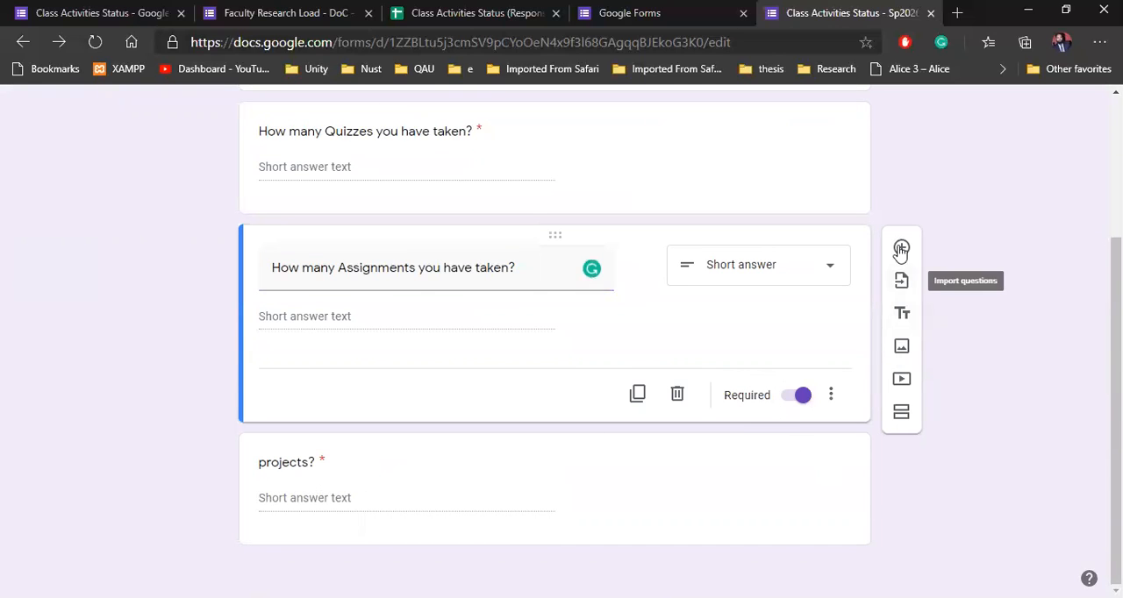
click(726, 516)
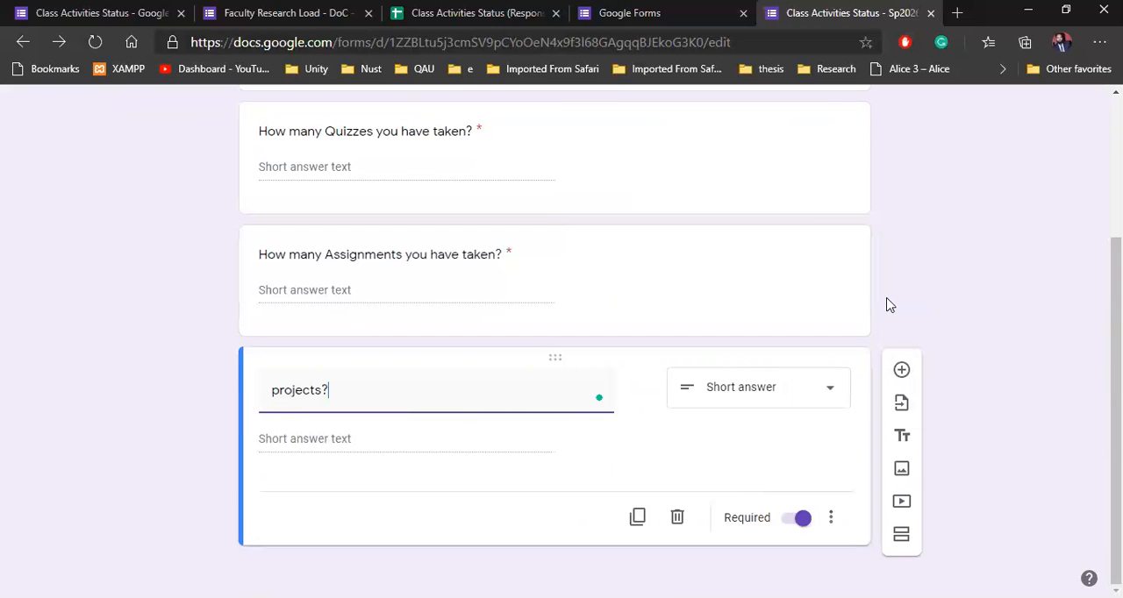
click(900, 370)
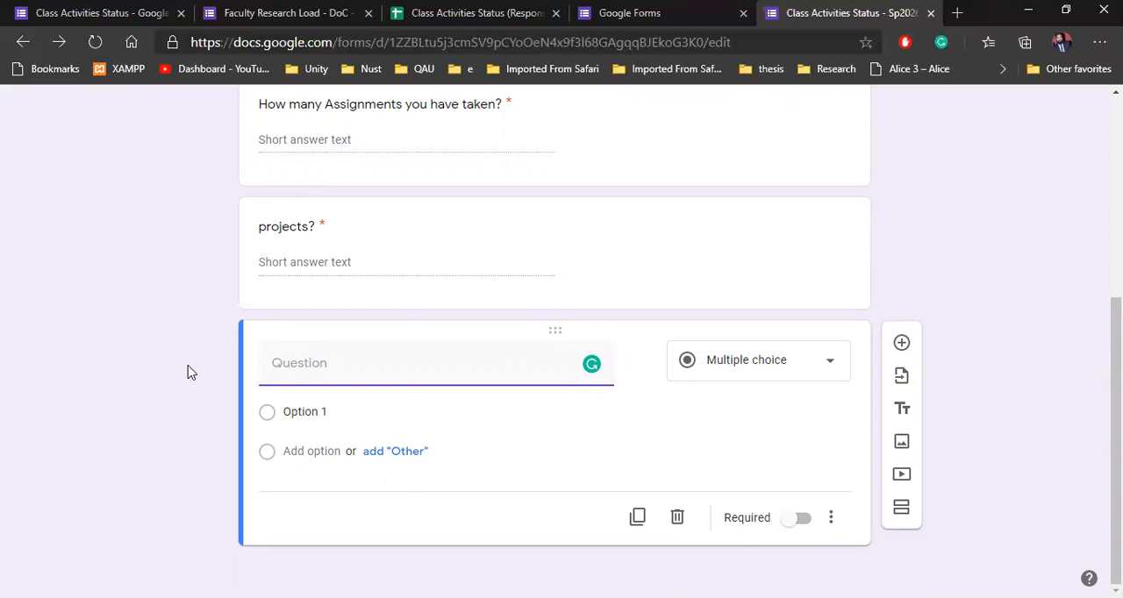
text(uplo)
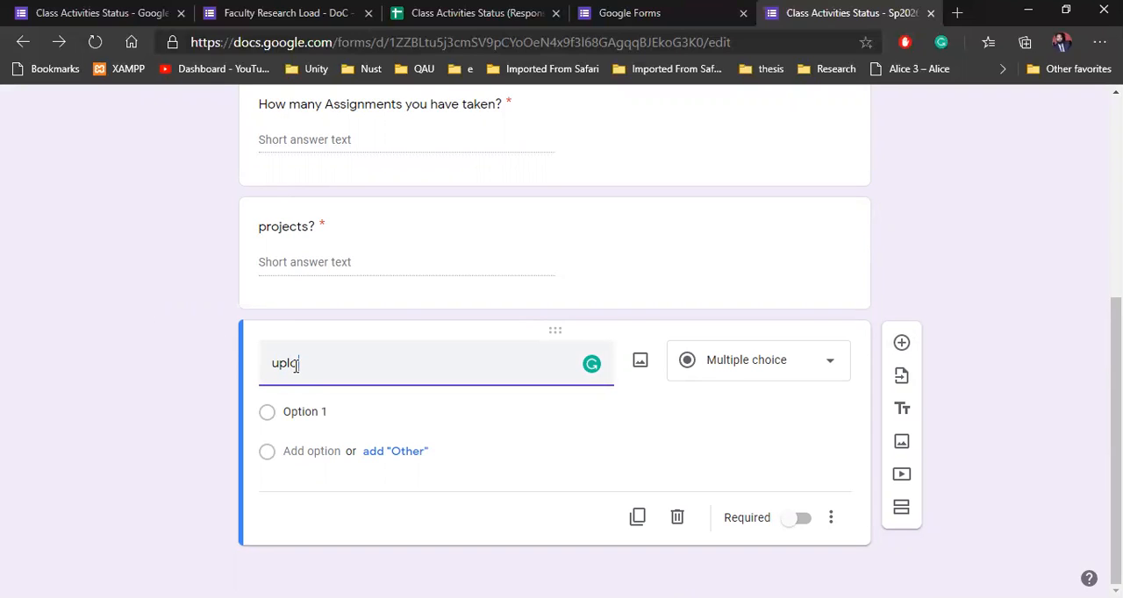
text(ad CMS Gradebook sc)
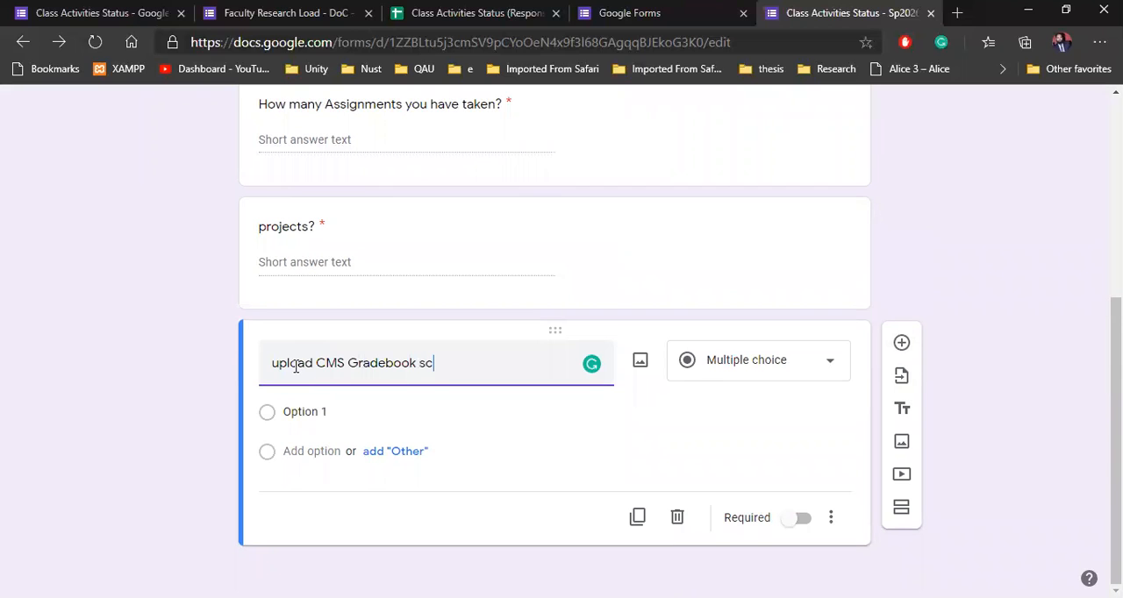
text(eenshot)
Step: Change the gradebook screenshot question to the File upload type and allow respondents to upload files to Drive
click(827, 372)
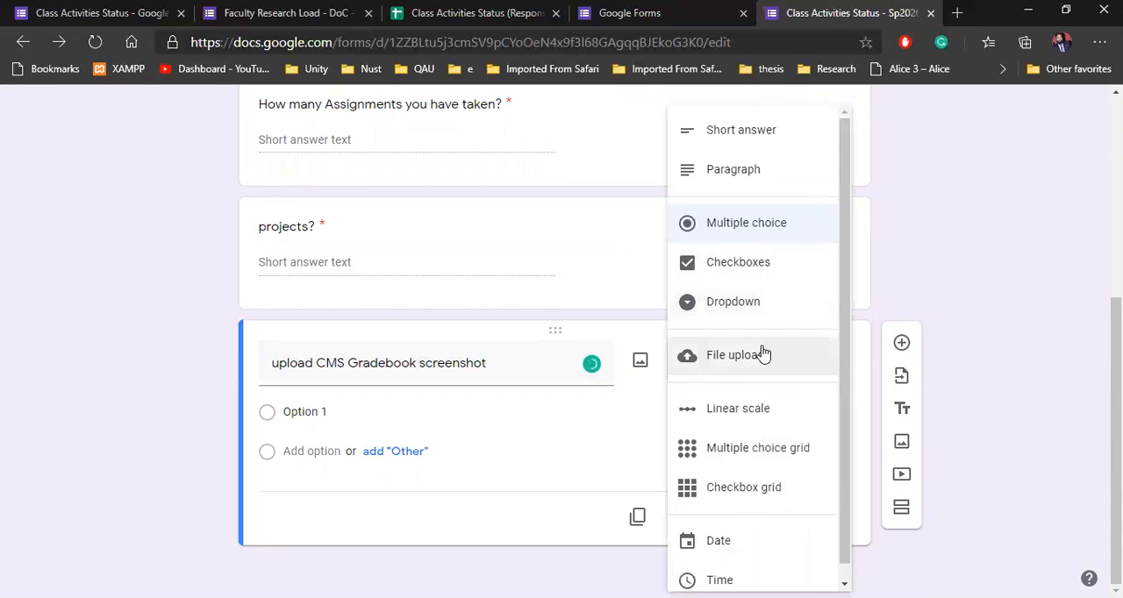
click(762, 354)
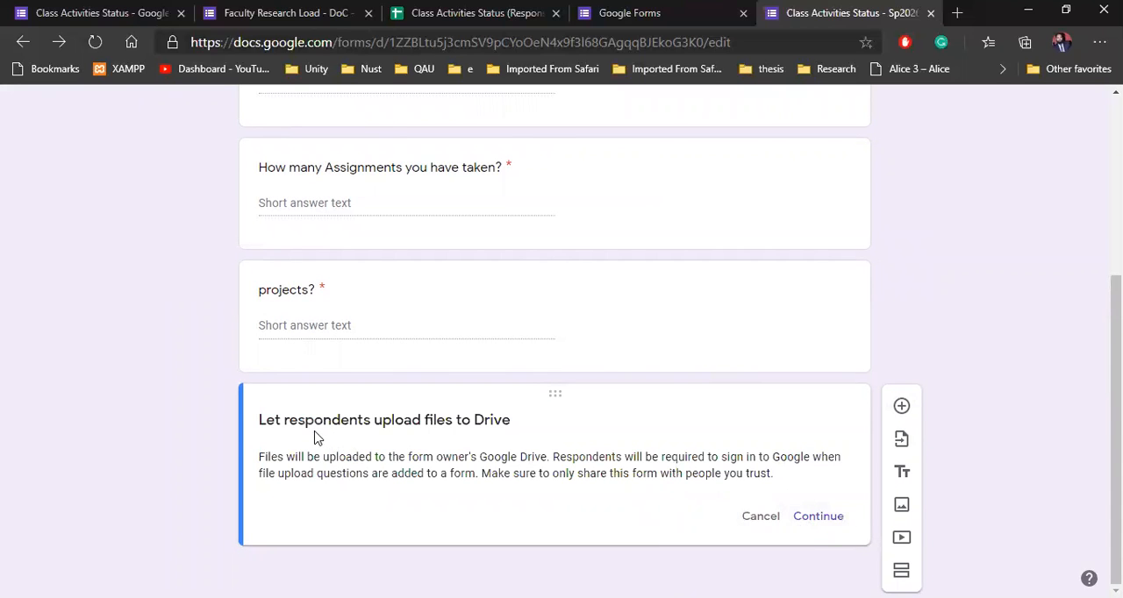
click(822, 518)
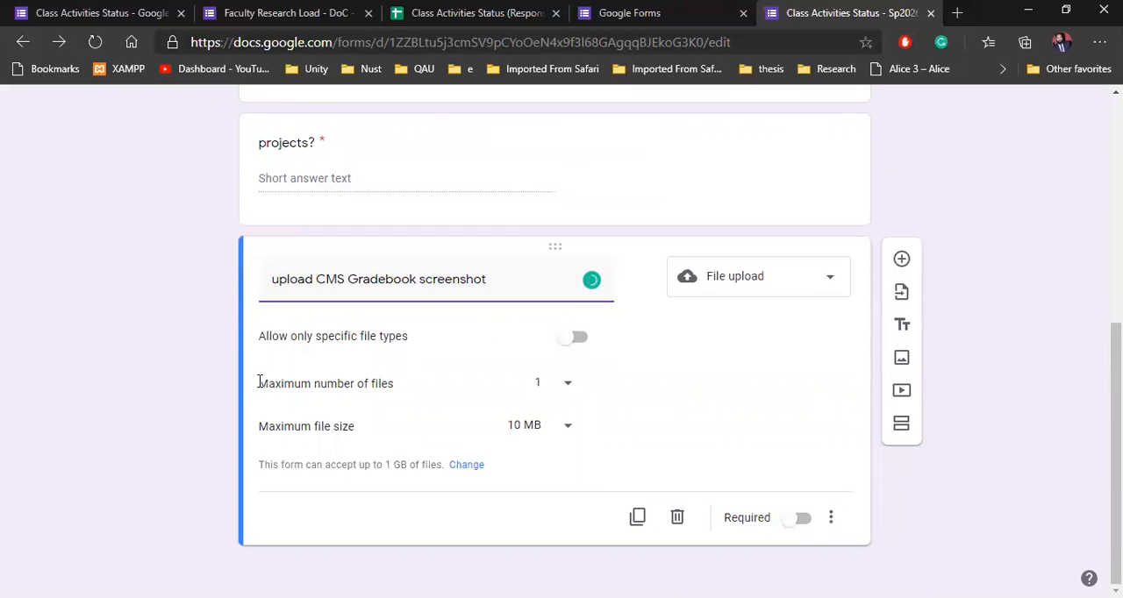
Step: Restrict the gradebook upload to PDF and Image files, and set the maximum number of files to 5
click(584, 345)
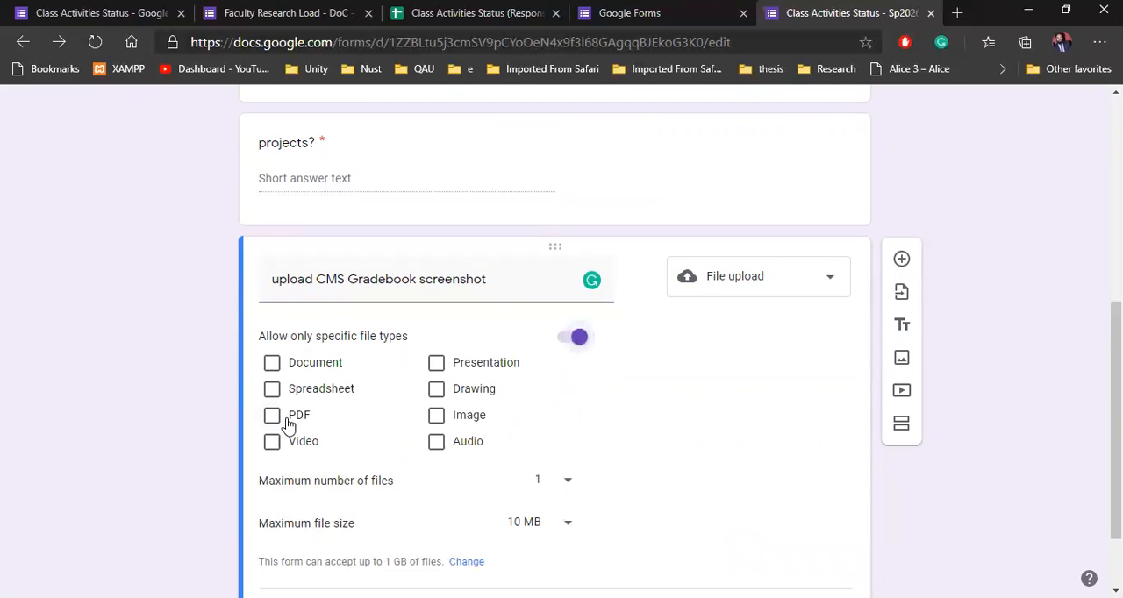
click(437, 415)
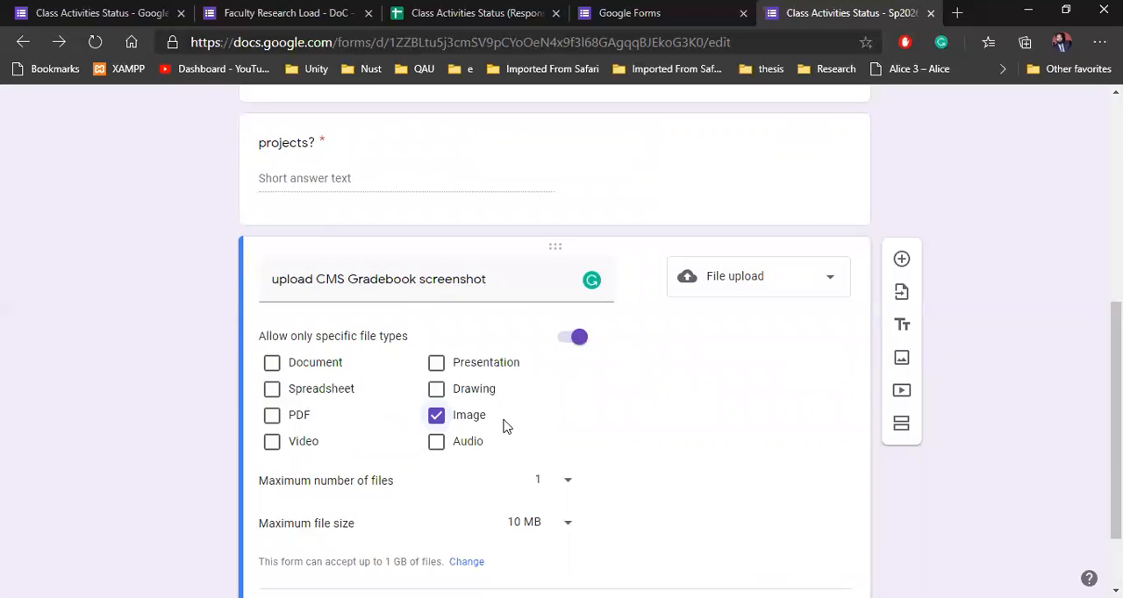
scroll(232, 383, down, 1)
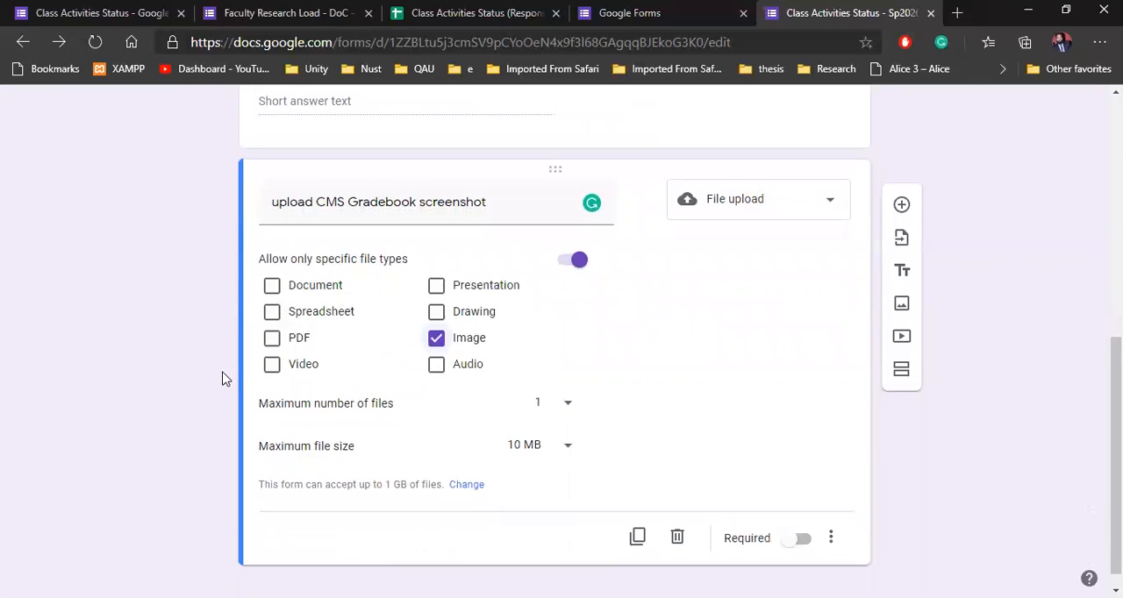
click(564, 405)
click(545, 445)
click(272, 341)
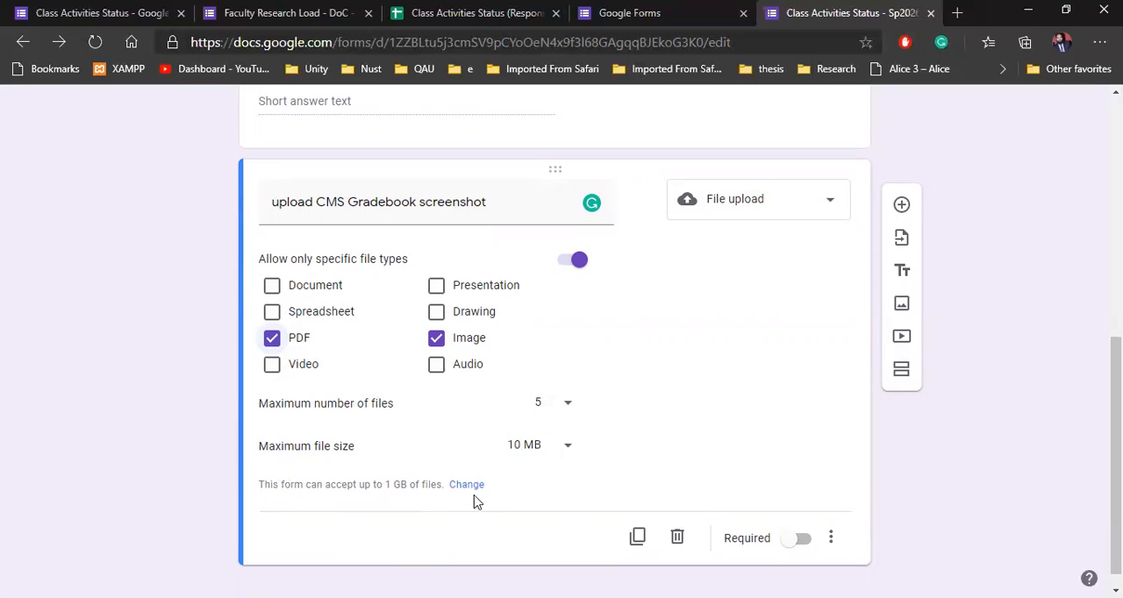
click(795, 540)
click(792, 539)
Step: Preview the form as respondents see it and look through its questions
scroll(960, 467, down, 1)
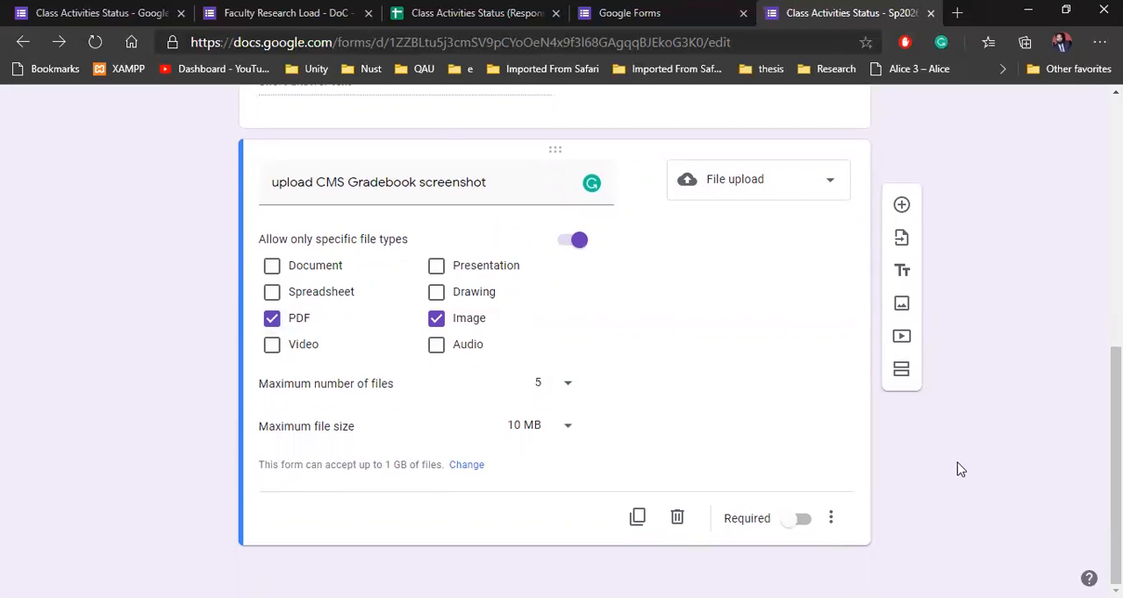
scroll(965, 469, up, 5)
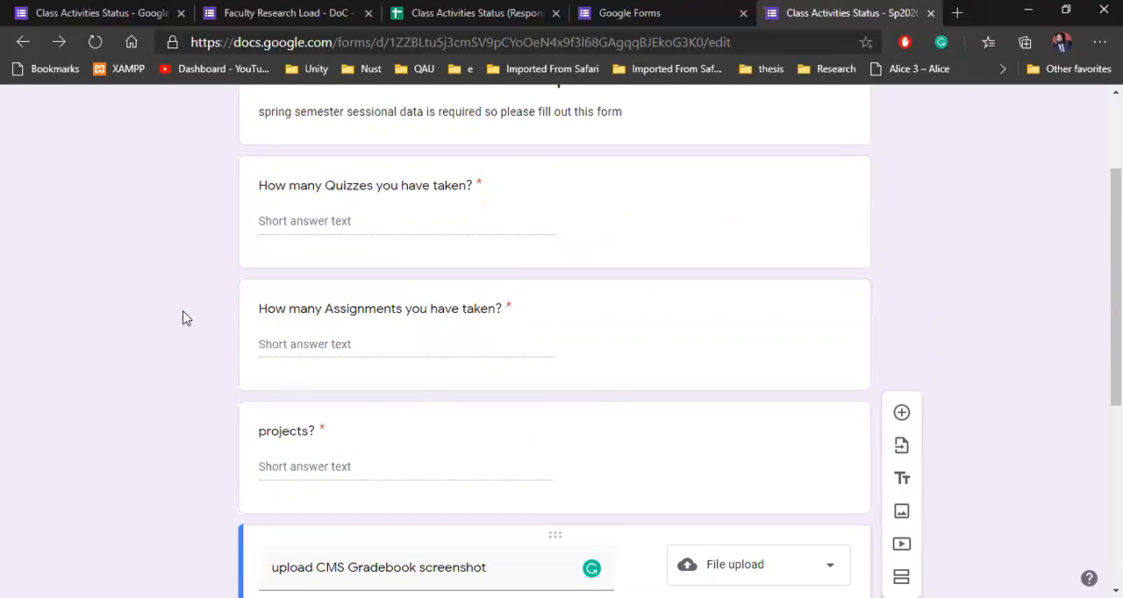
scroll(183, 318, up, 2)
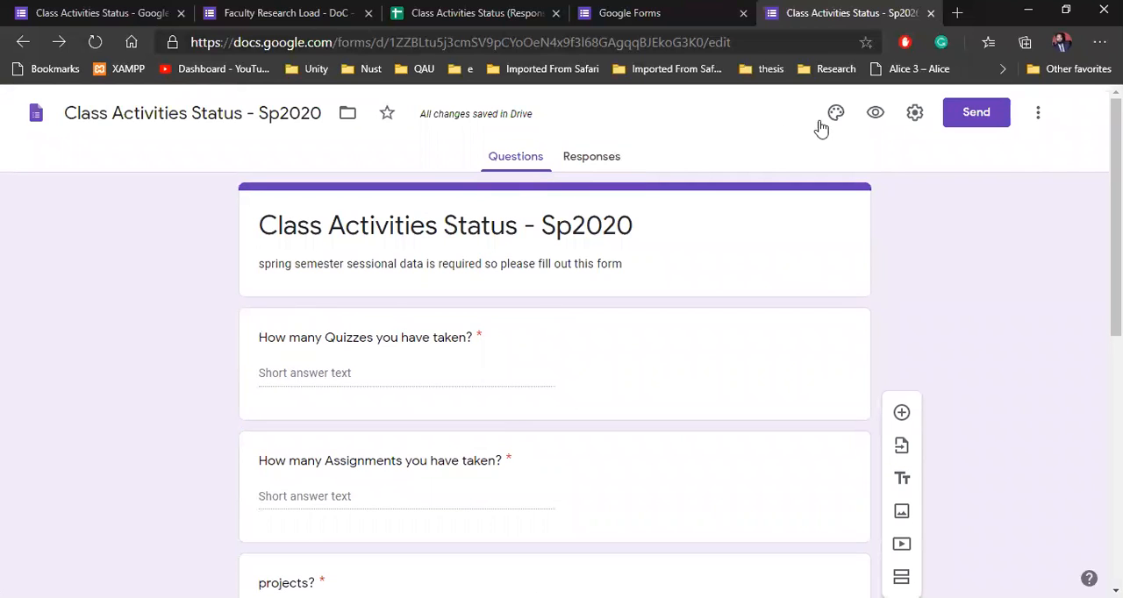
click(875, 114)
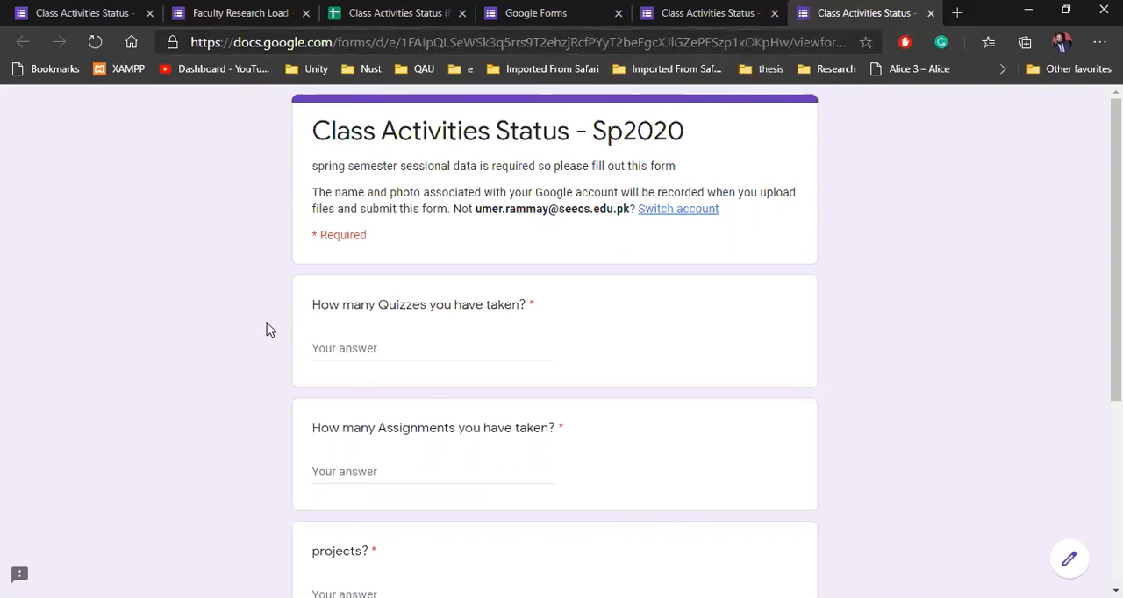
scroll(388, 369, down, 1)
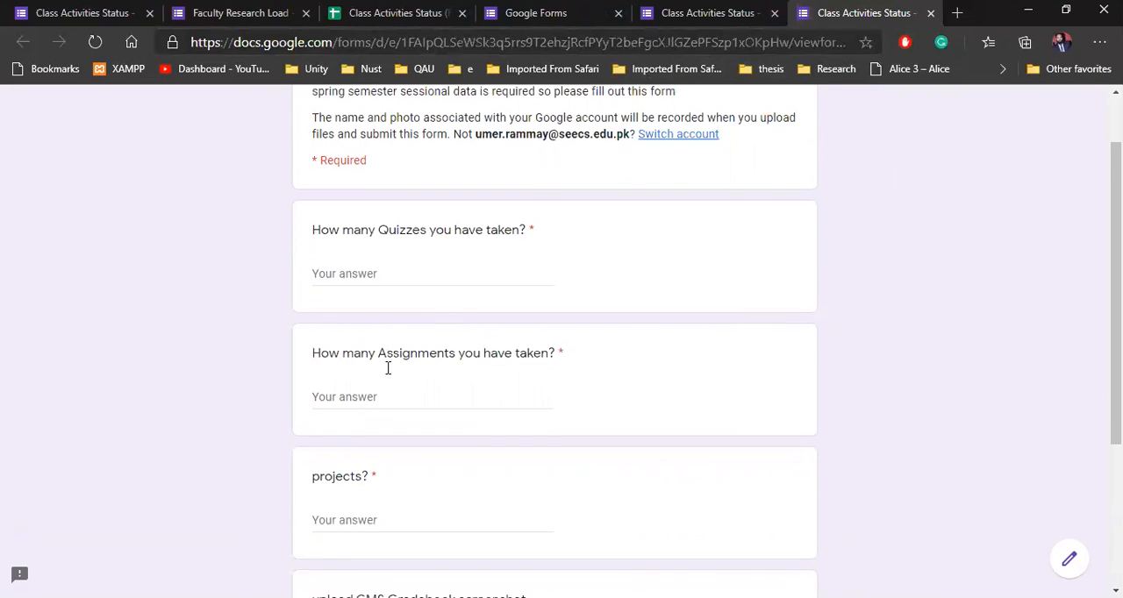
Step: Finish checking the form preview, return to the form editor and change the theme color to orange
scroll(387, 368, down, 3)
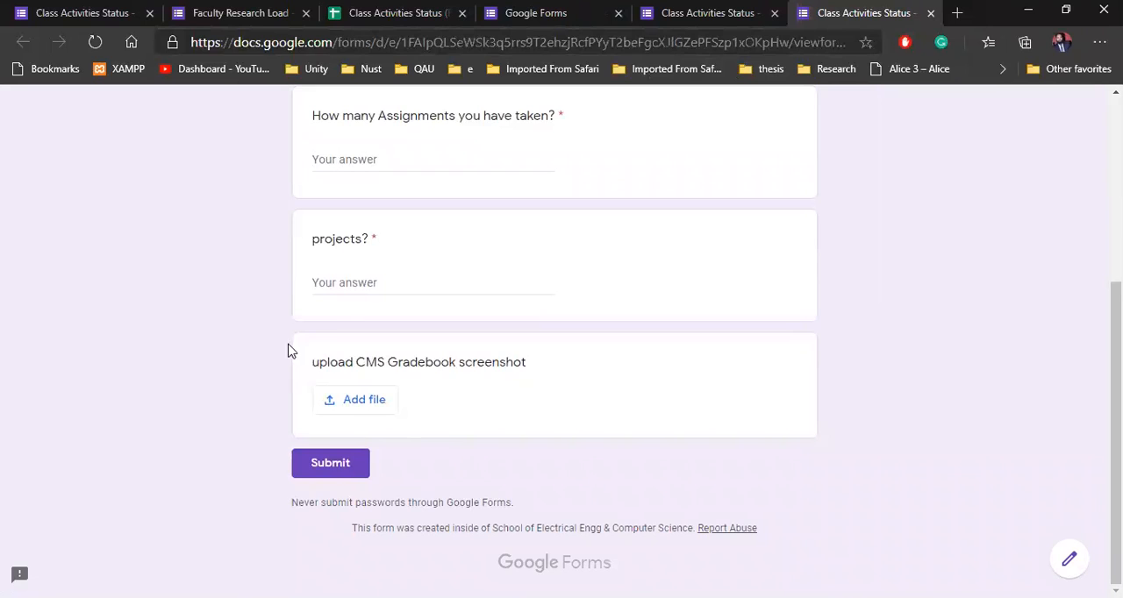
scroll(334, 334, up, 1)
scroll(334, 333, up, 3)
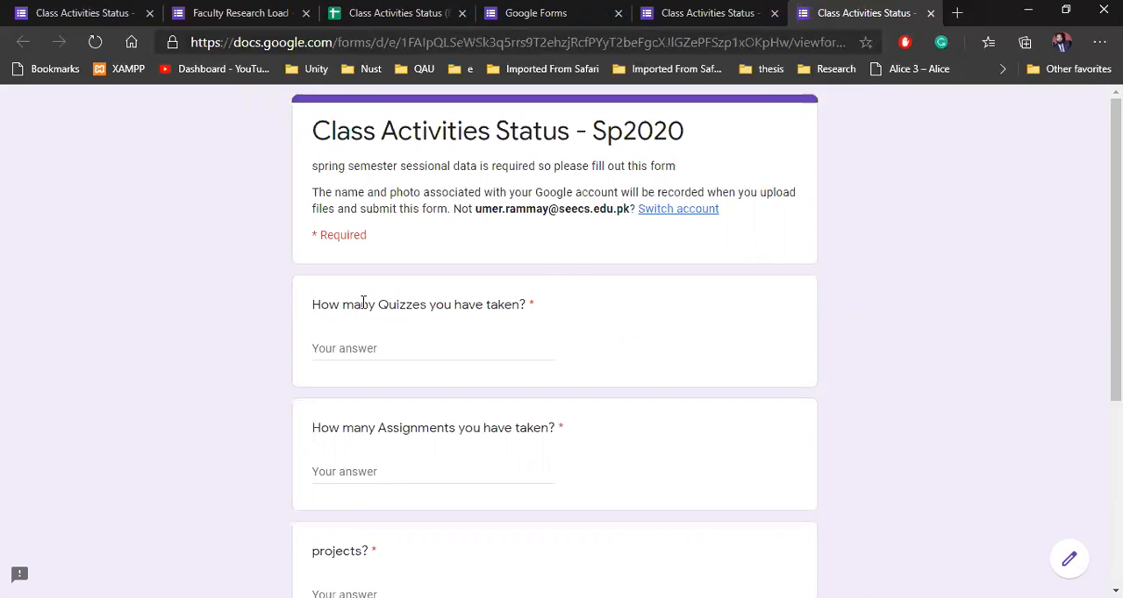
click(737, 14)
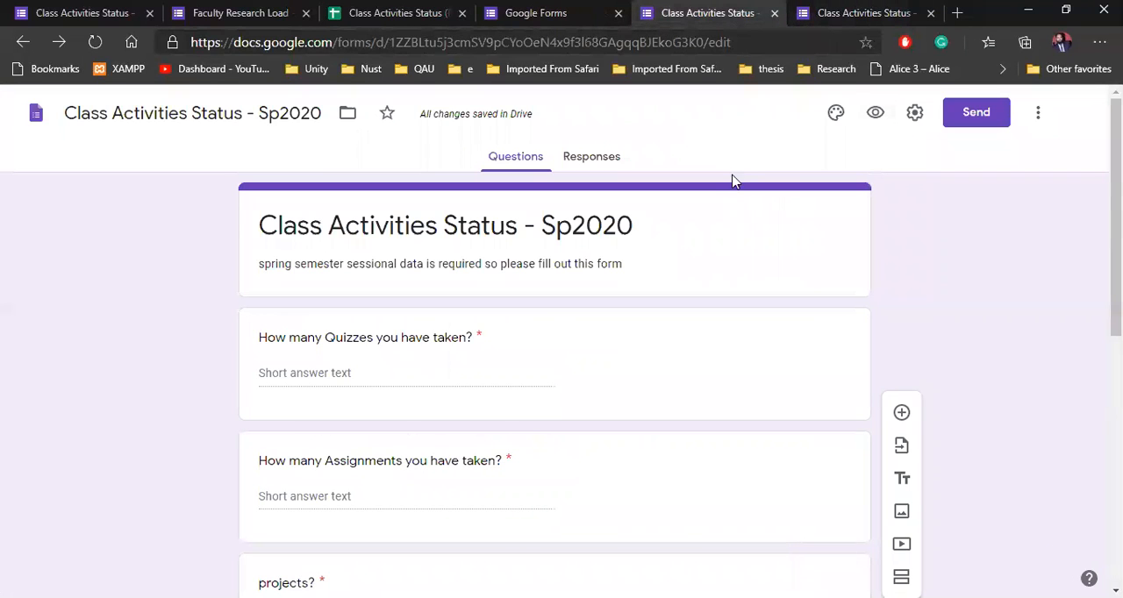
click(836, 115)
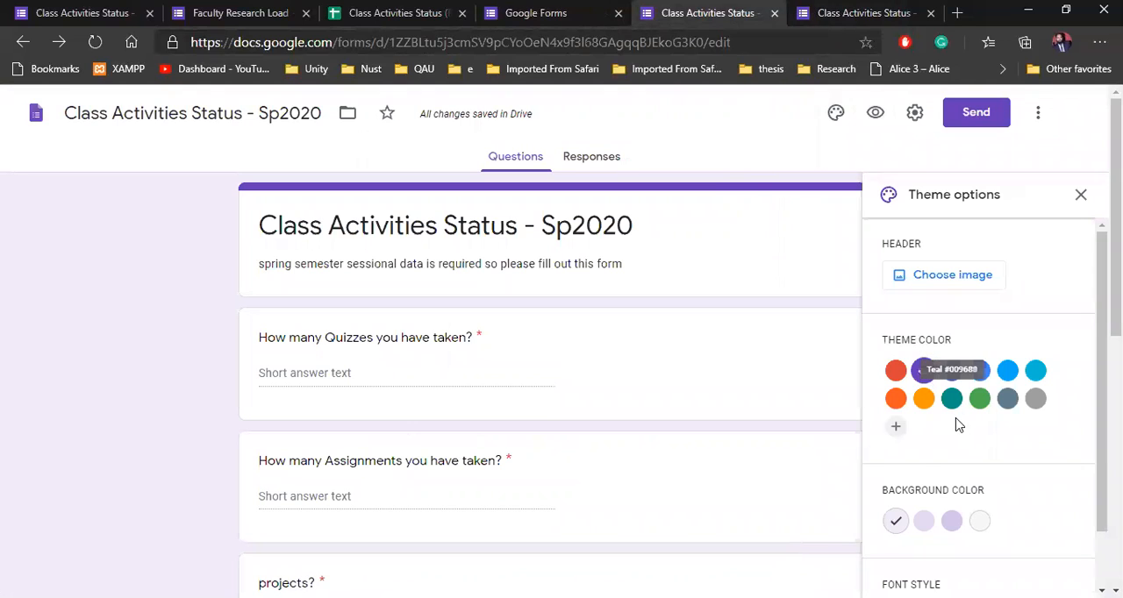
click(930, 402)
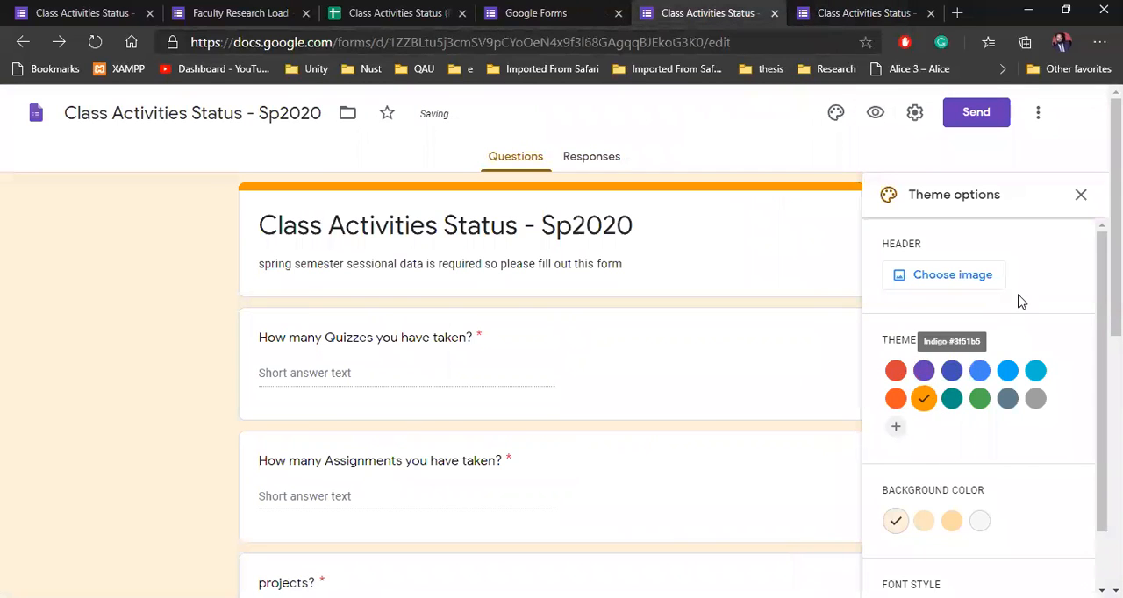
scroll(930, 487, down, 1)
scroll(1043, 290, up, 2)
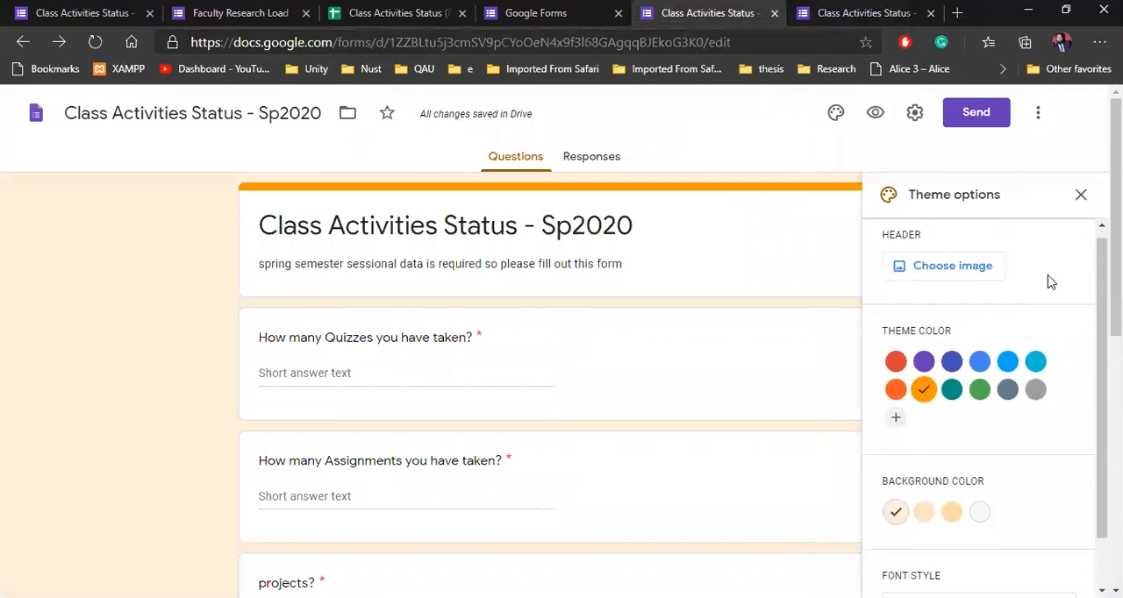
click(1084, 197)
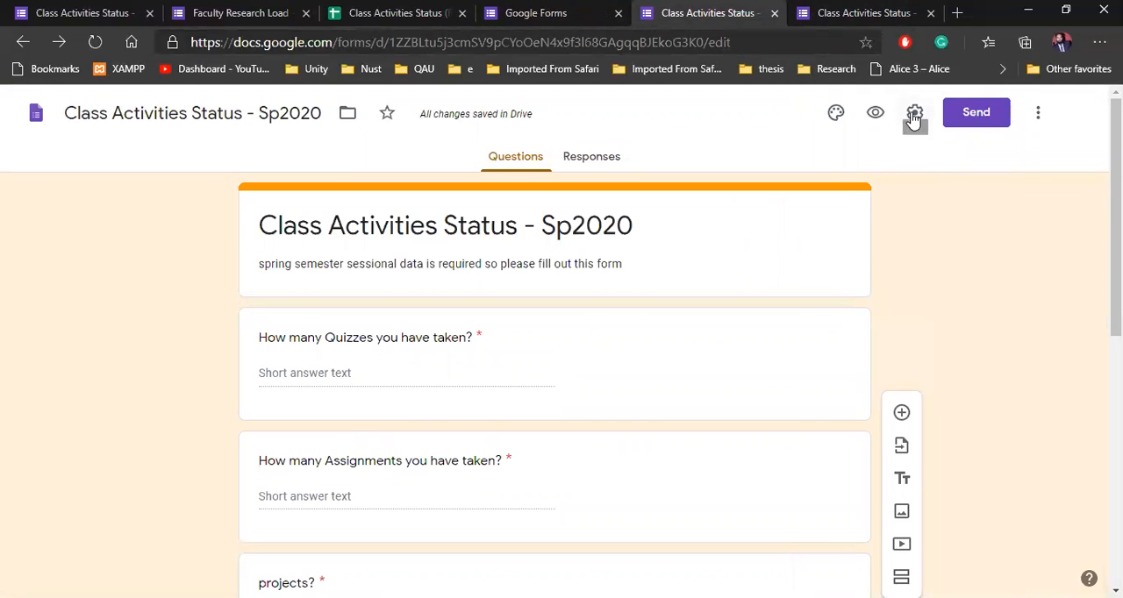
Step: Try enabling the collection of email addresses in the form settings, and discard the change
click(914, 114)
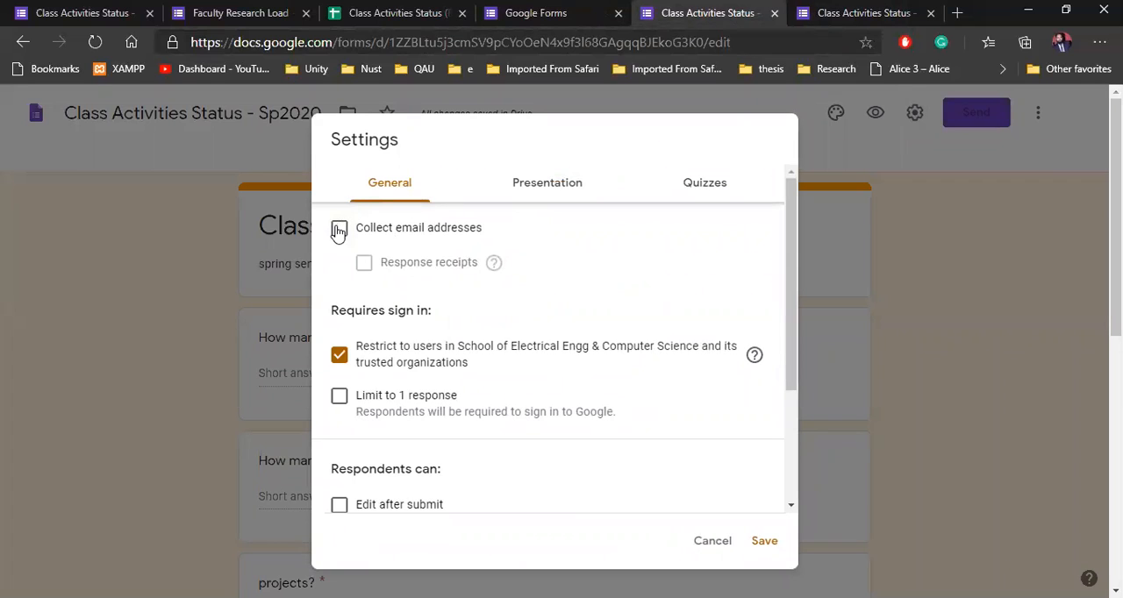
click(721, 542)
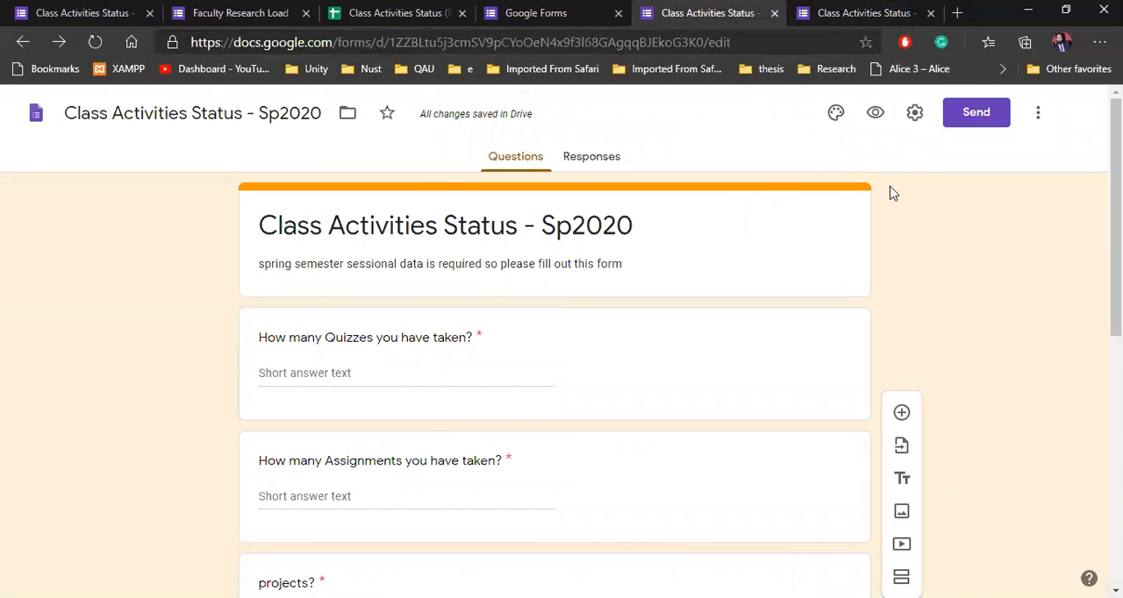
click(914, 113)
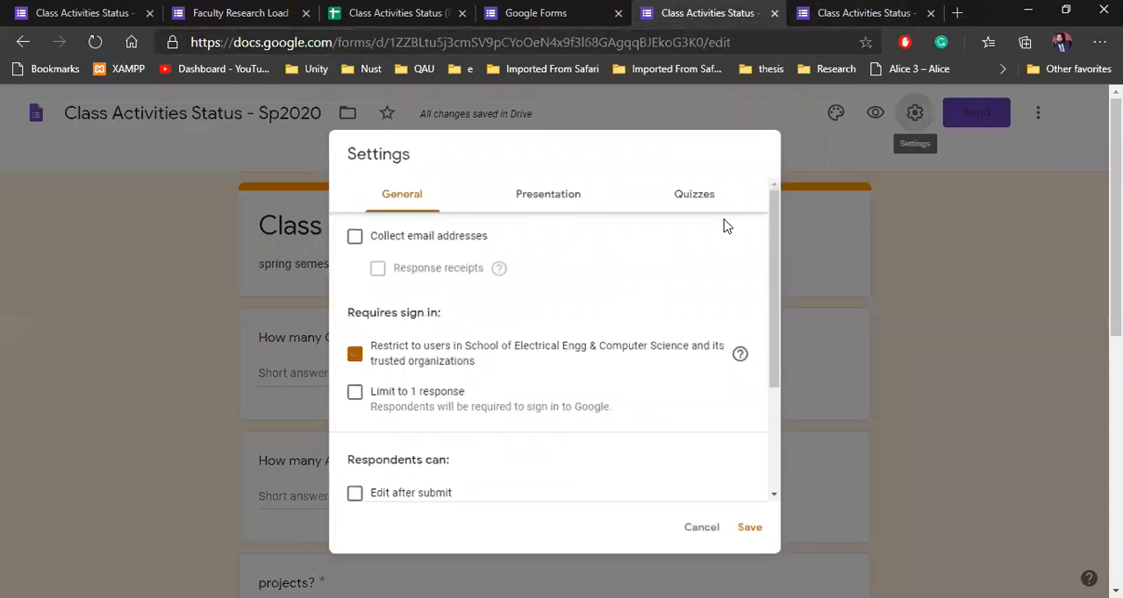
click(339, 230)
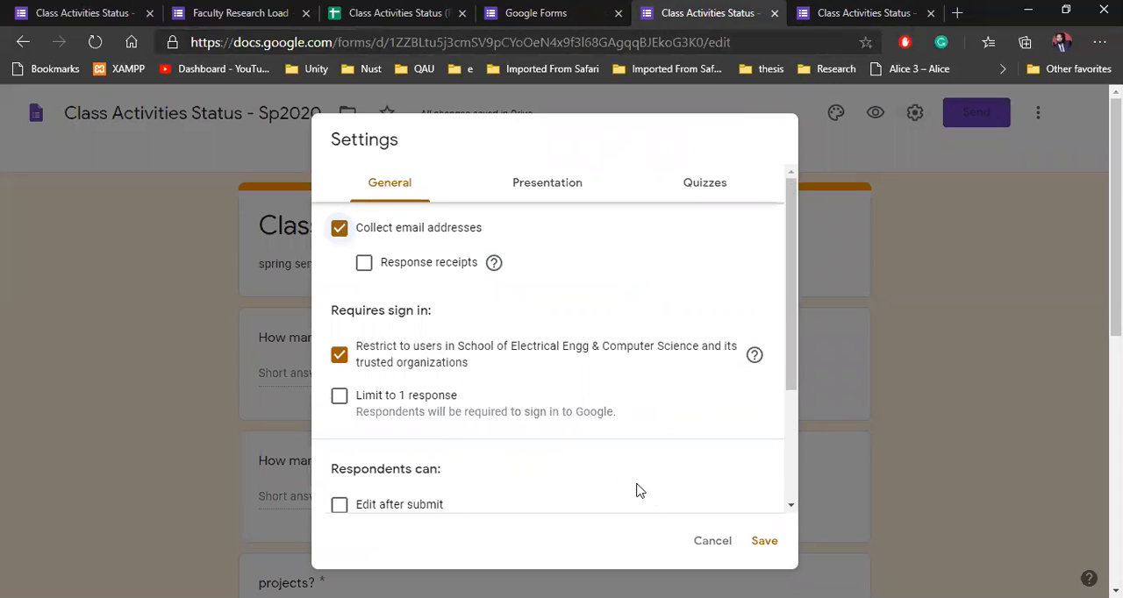
click(712, 540)
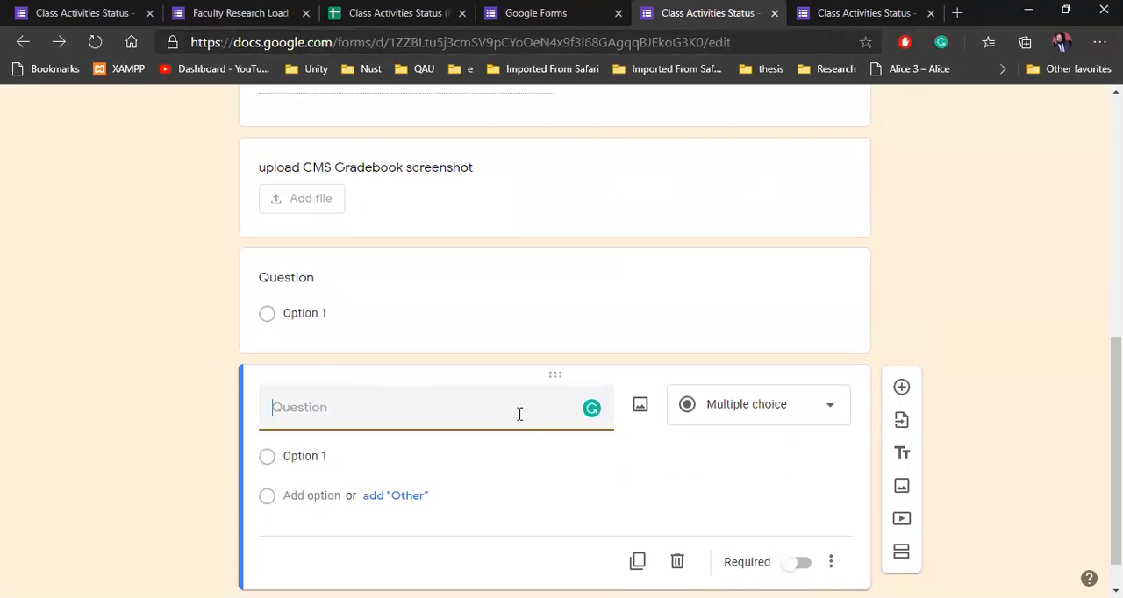
Step: Delete the surplus blank question at the end of the form and title the remaining new question "Name"
click(678, 563)
click(314, 375)
text(Name)
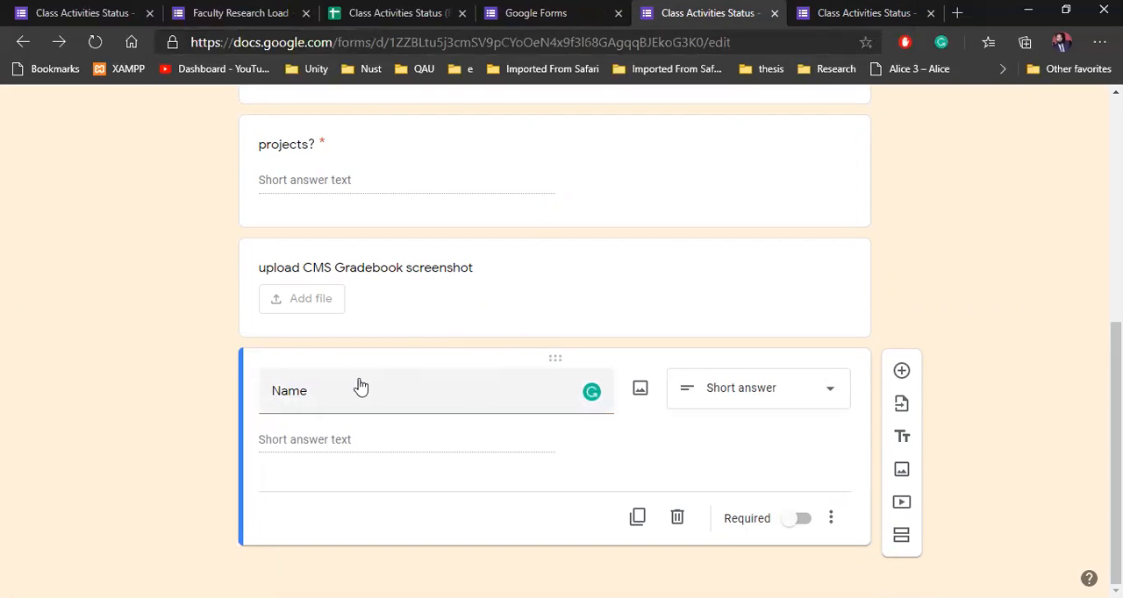
Step: Move the Name question to the start of the form, above the quizzes question, leaving it optional
drag(557, 359, 567, 109)
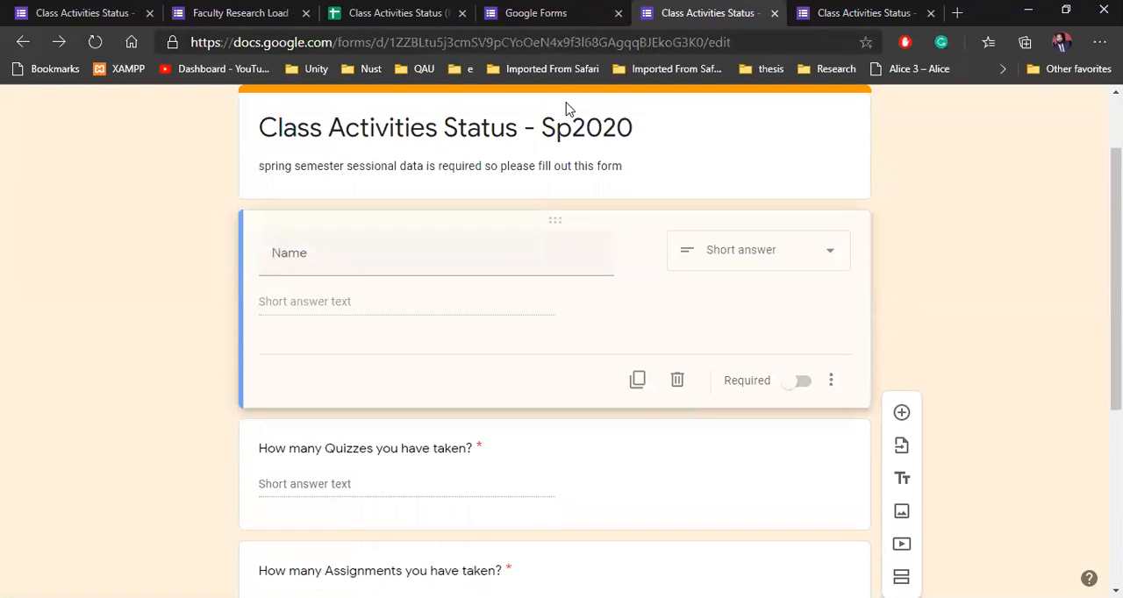
click(131, 304)
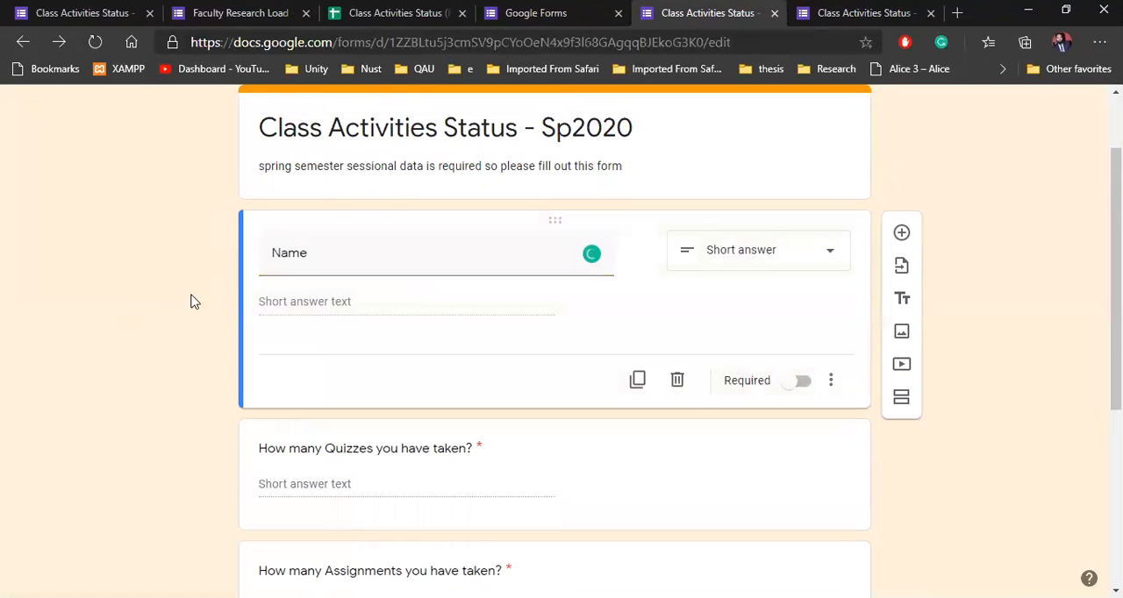
click(798, 389)
click(797, 388)
Step: Try the email collection, response receipts and limit to 1 response options in the form settings, and discard the changes
scroll(942, 255, up, 2)
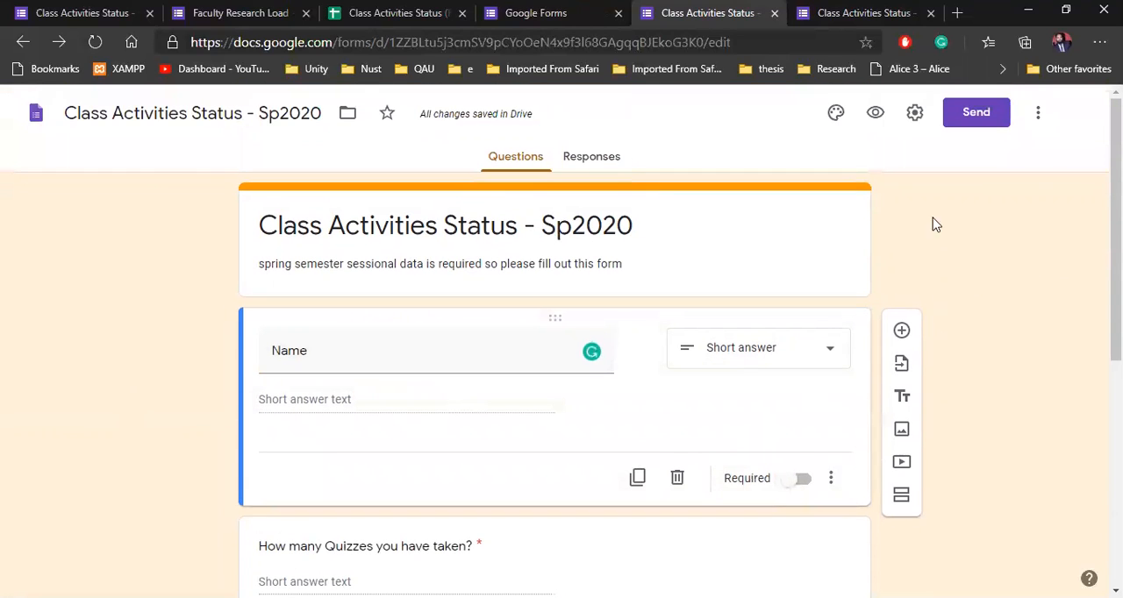
click(914, 121)
click(339, 227)
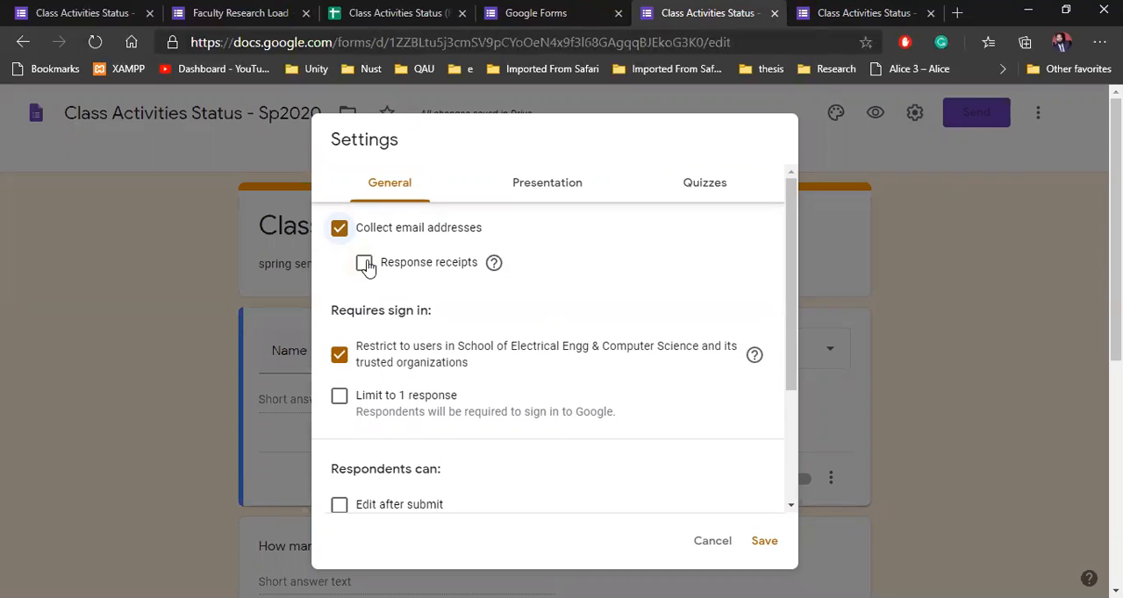
click(365, 265)
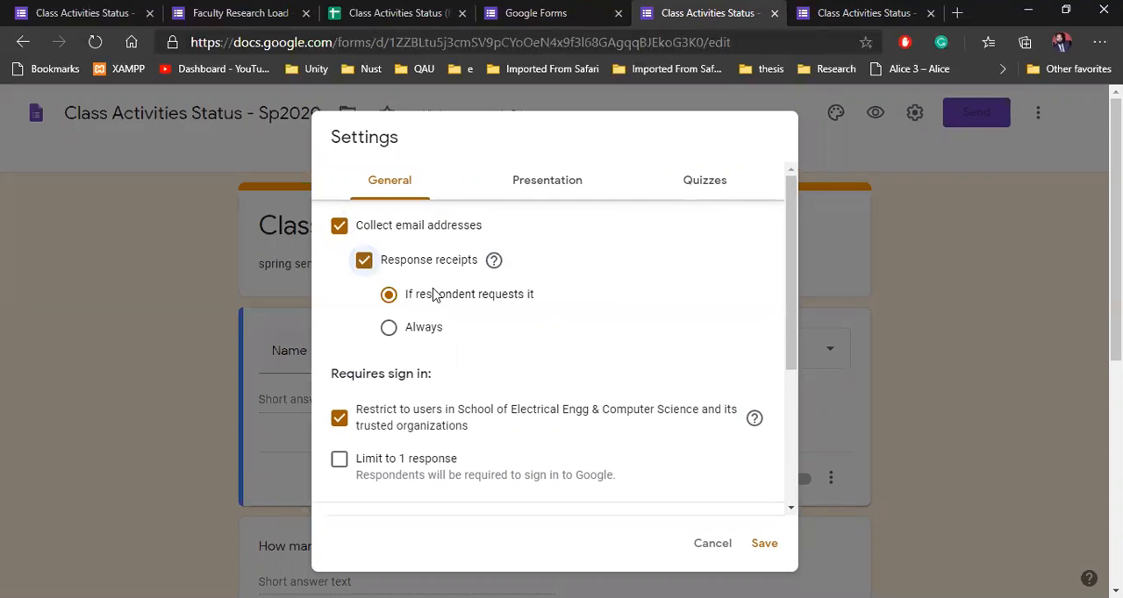
click(364, 265)
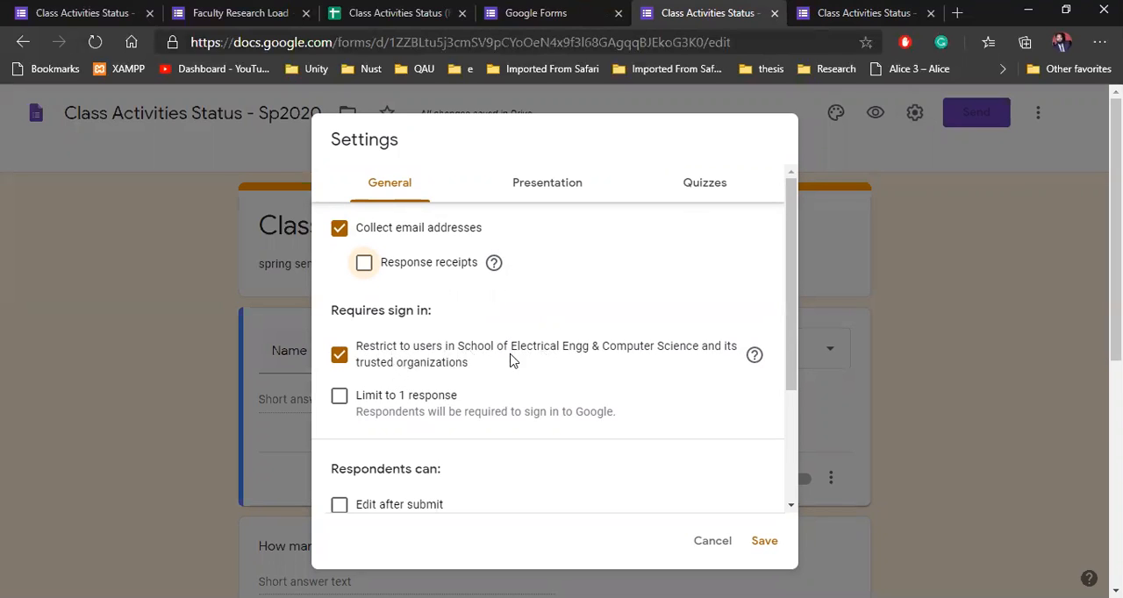
drag(794, 252, 787, 306)
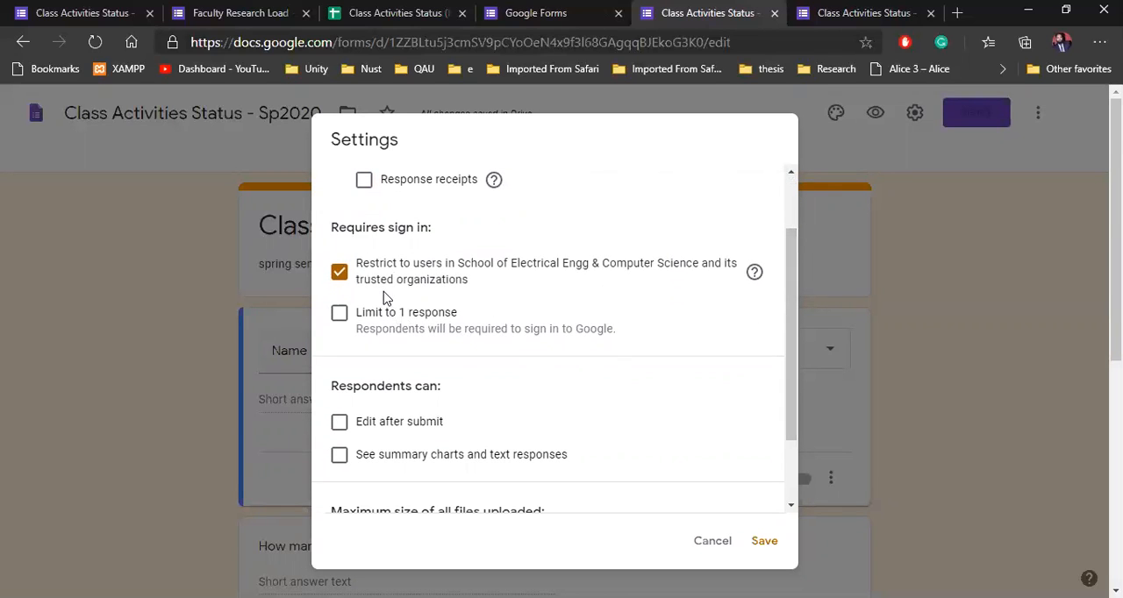
click(340, 316)
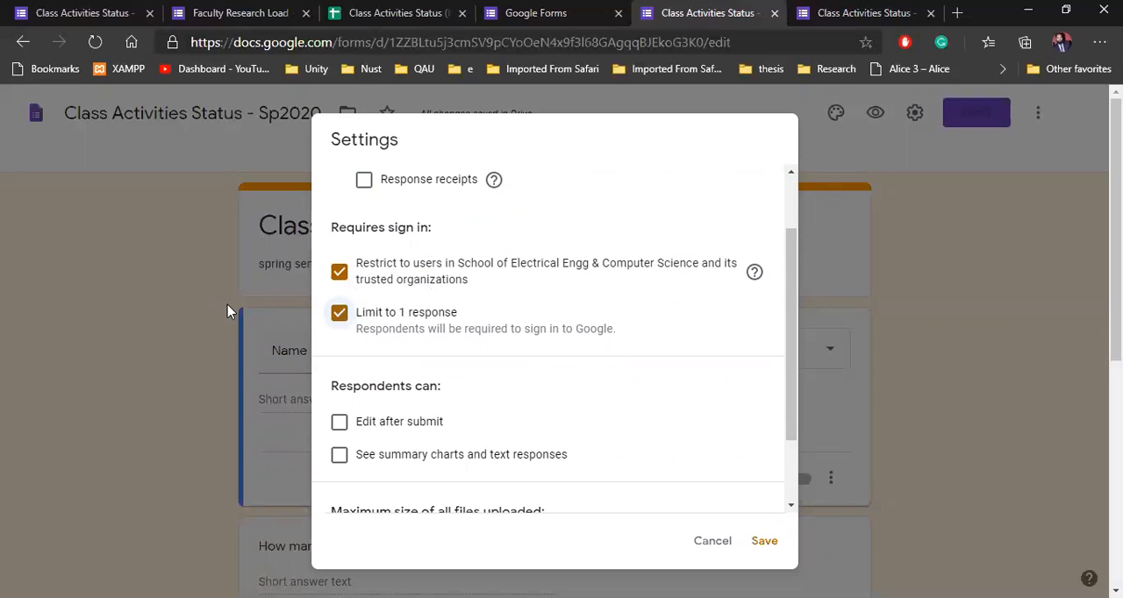
click(337, 320)
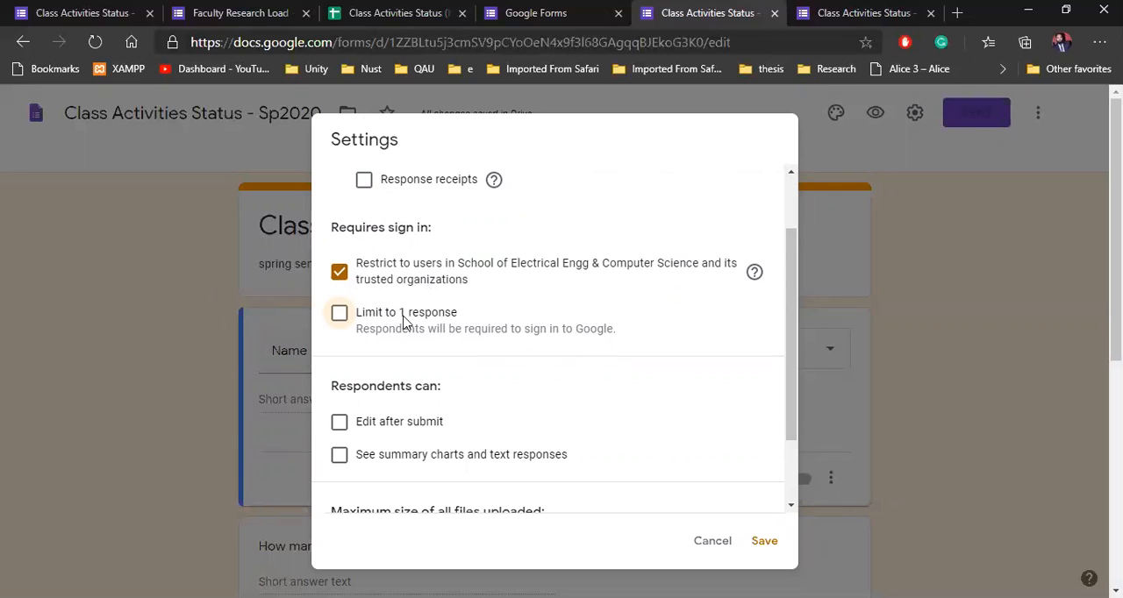
scroll(392, 331, down, 1)
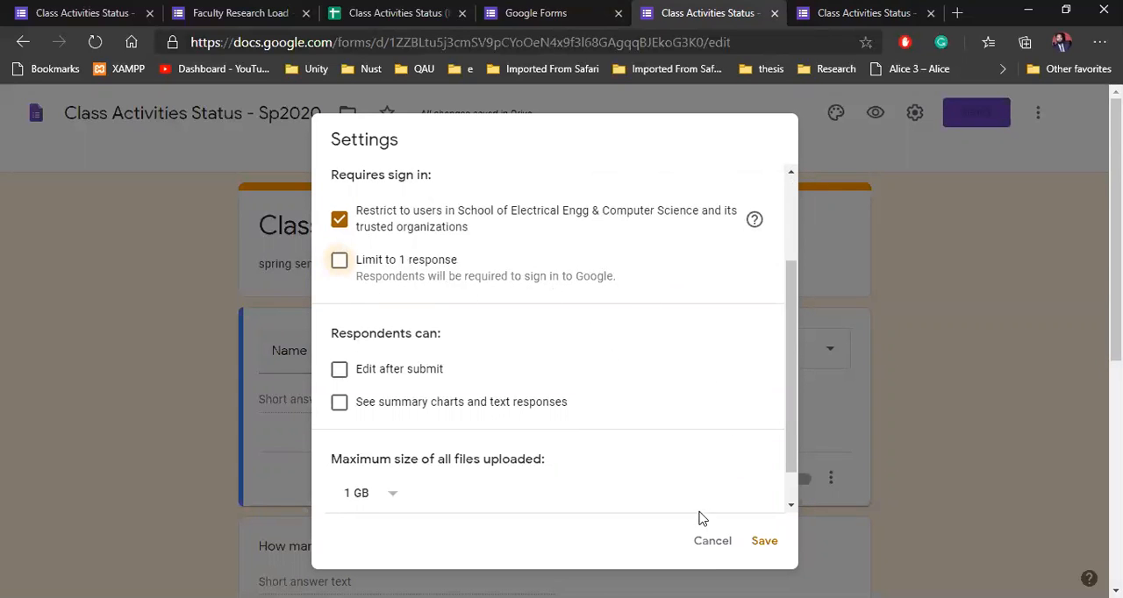
click(712, 543)
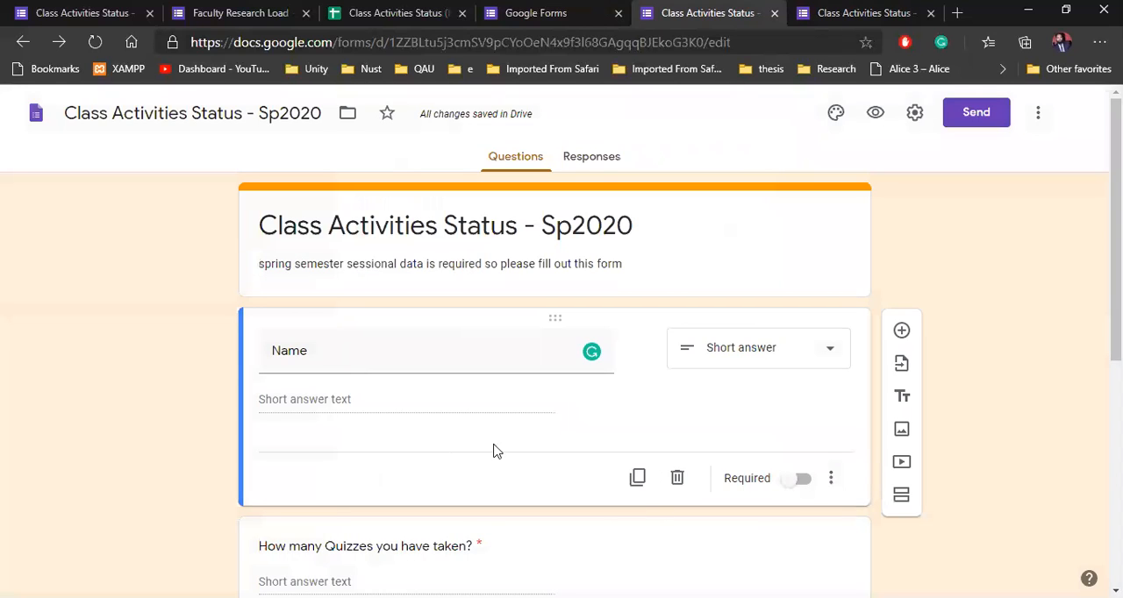
Step: Add a new question directly below the Name question and title it "subject Name"
scroll(235, 392, down, 2)
scroll(264, 395, down, 1)
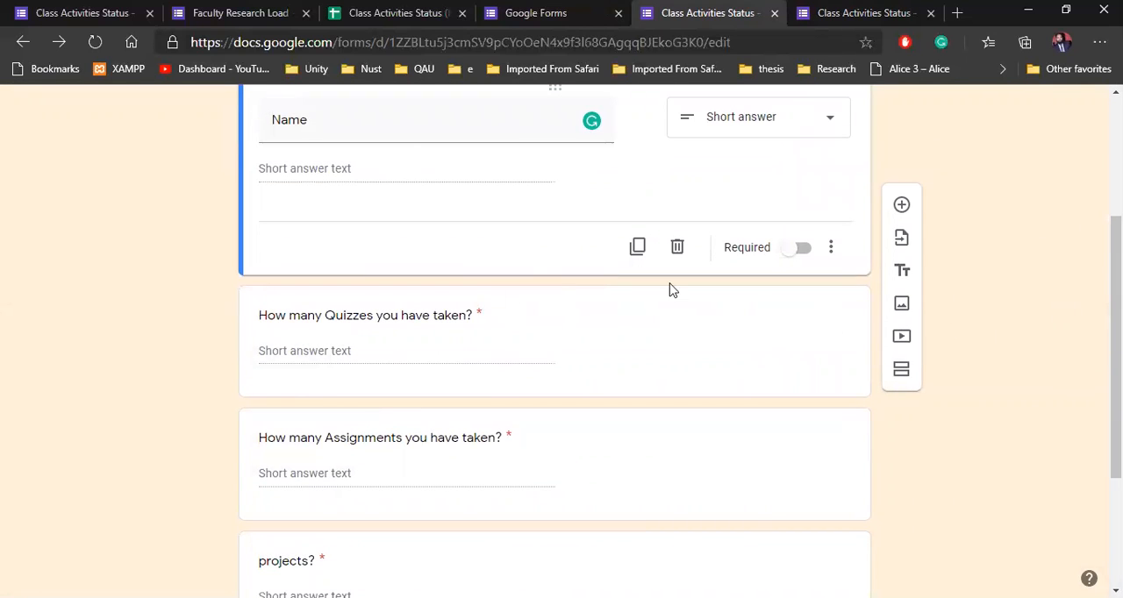
click(901, 205)
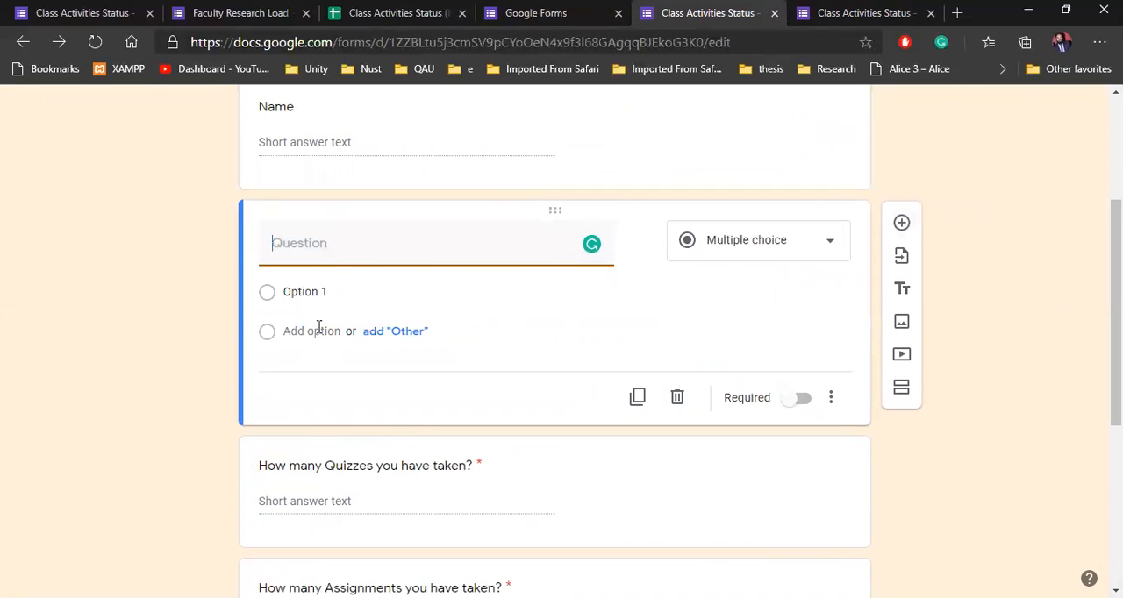
text(subject Name)
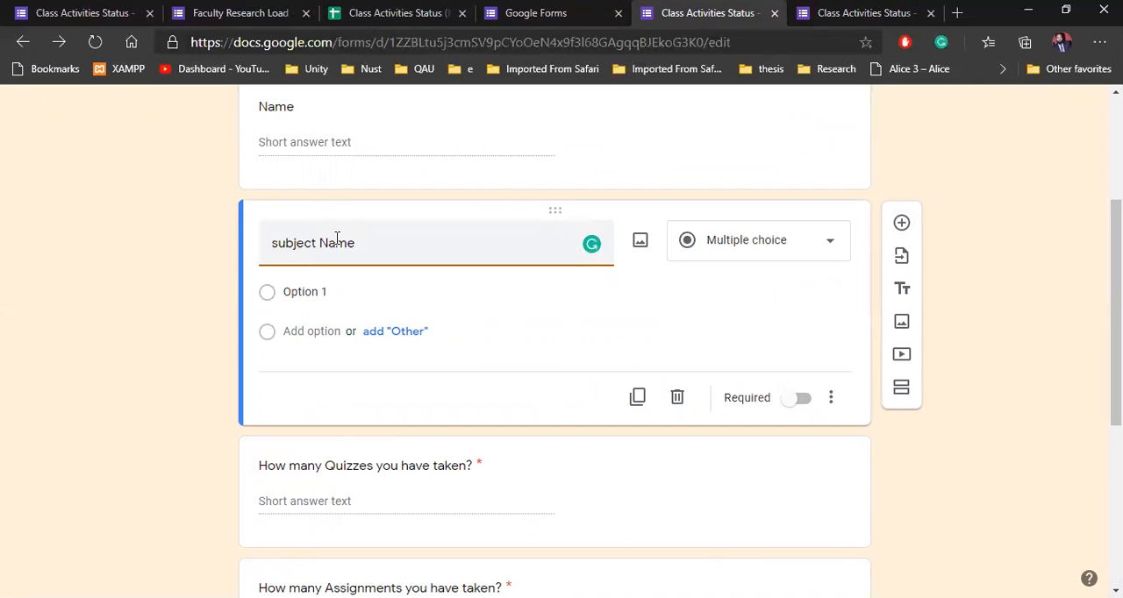
click(956, 291)
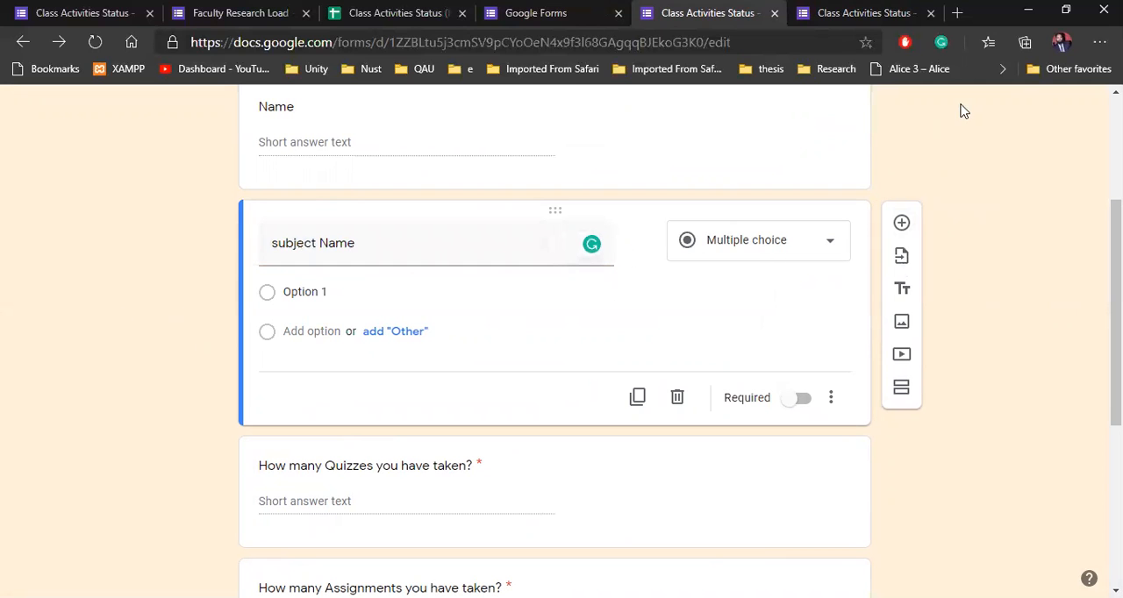
Step: Allow respondents to edit their answers after submitting, in the form's general settings
scroll(1002, 180, up, 3)
click(915, 112)
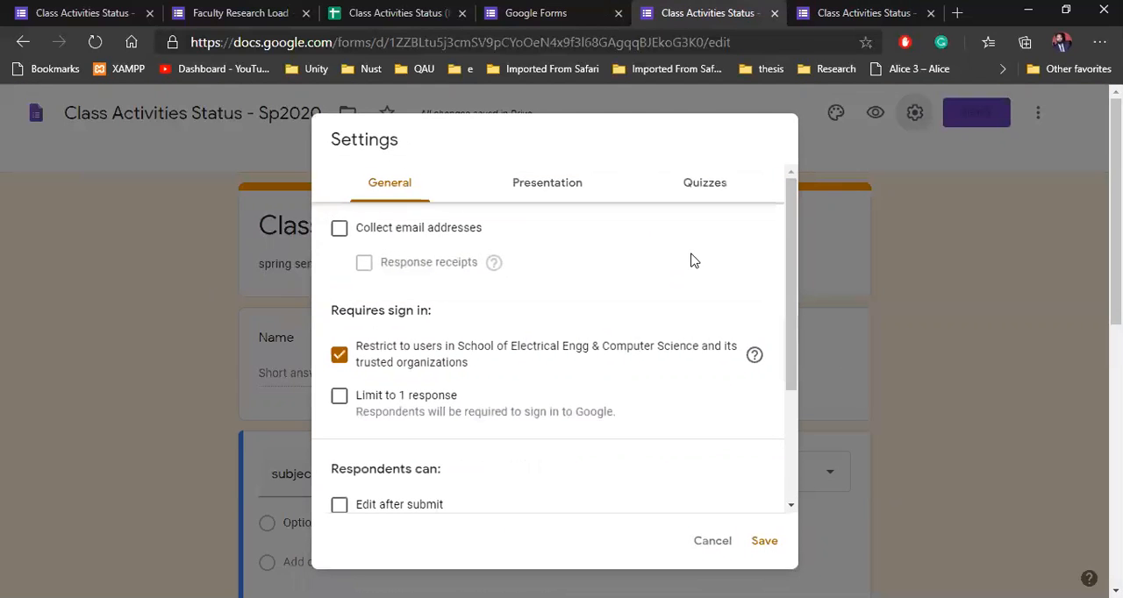
scroll(351, 354, down, 2)
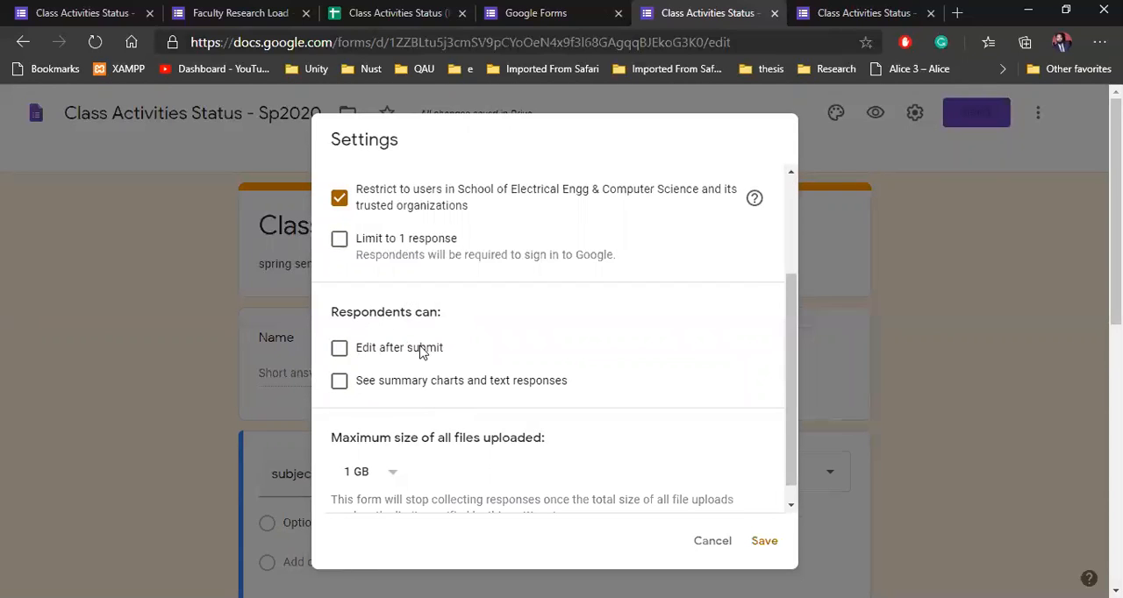
click(340, 353)
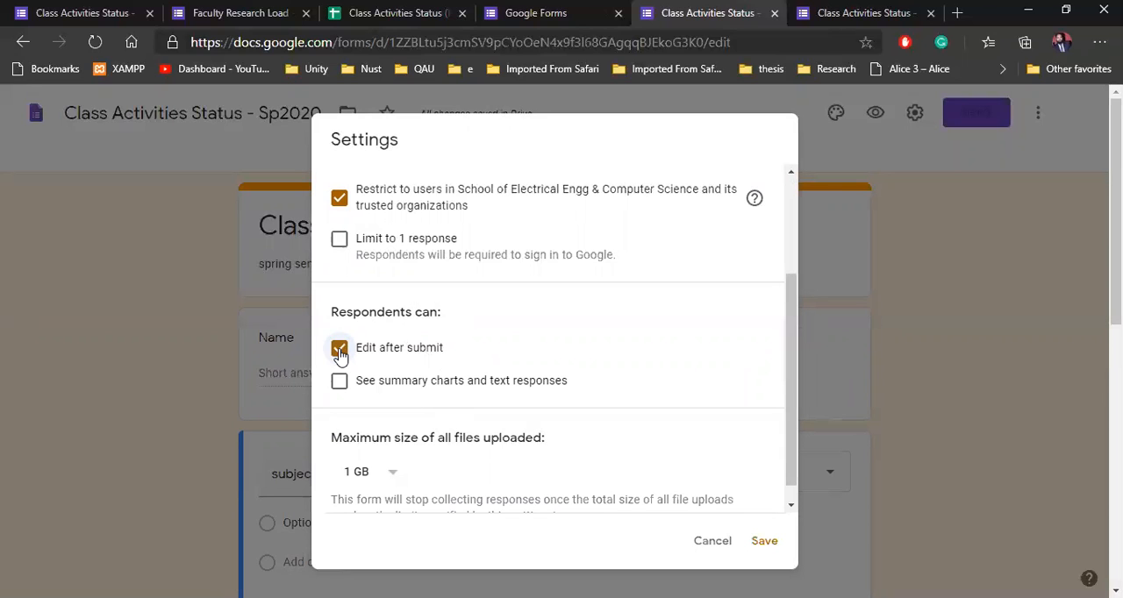
scroll(513, 365, down, 1)
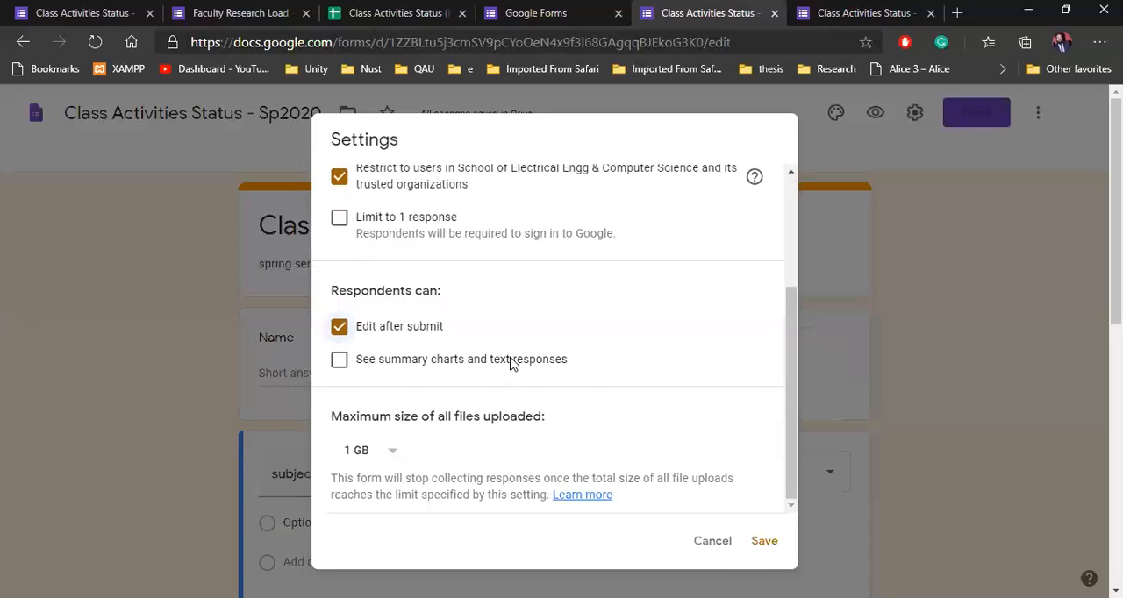
Step: Review the form's quiz and presentation settings, keep the link to submit another response, and save the settings
scroll(649, 439, up, 3)
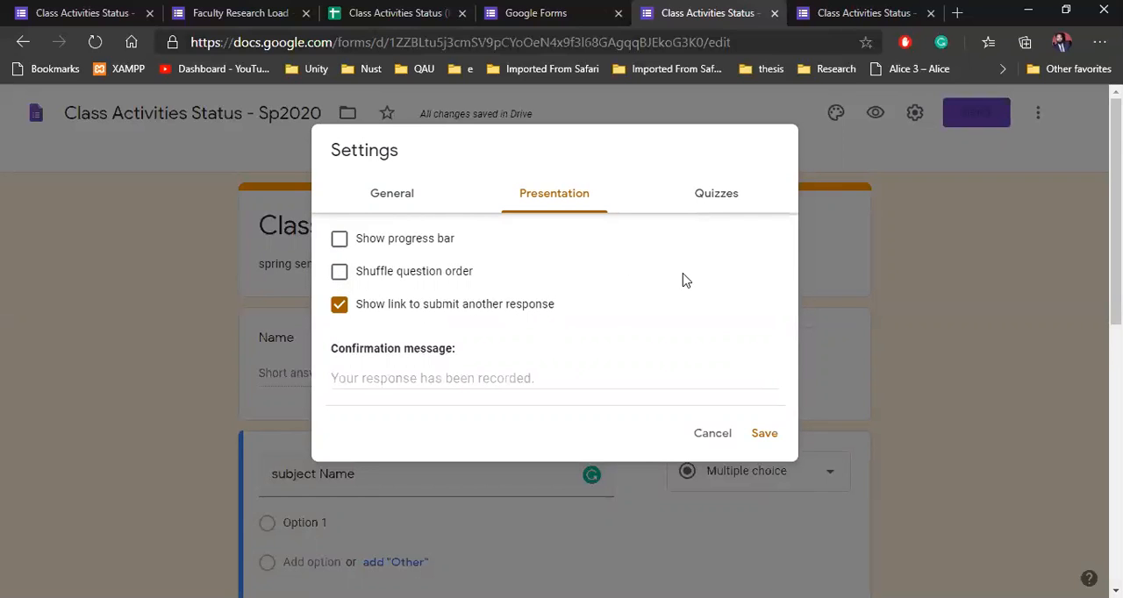
click(714, 198)
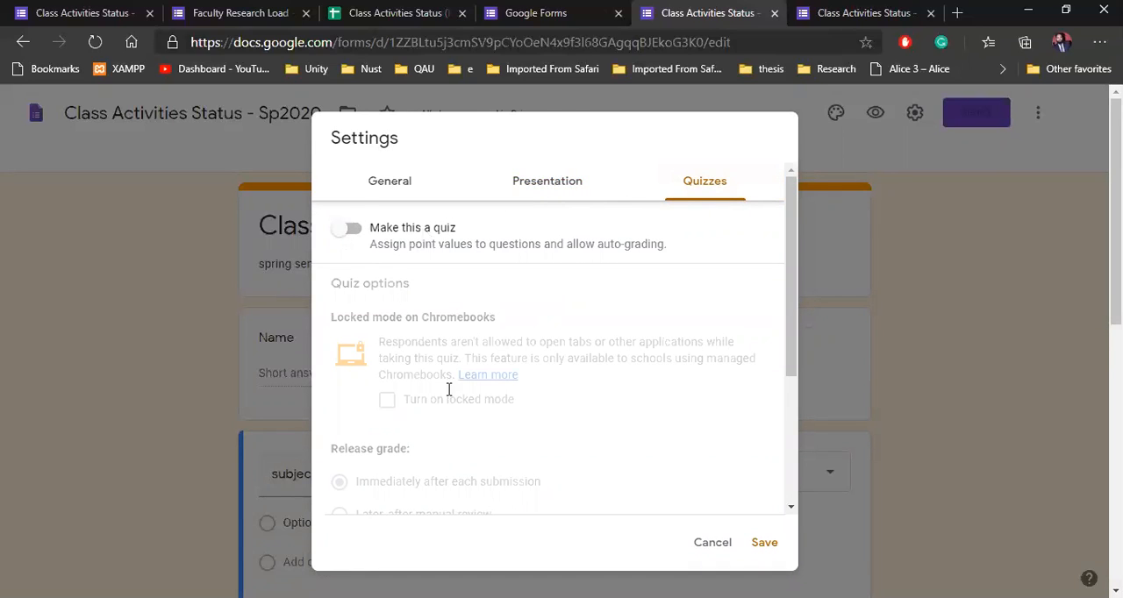
click(564, 194)
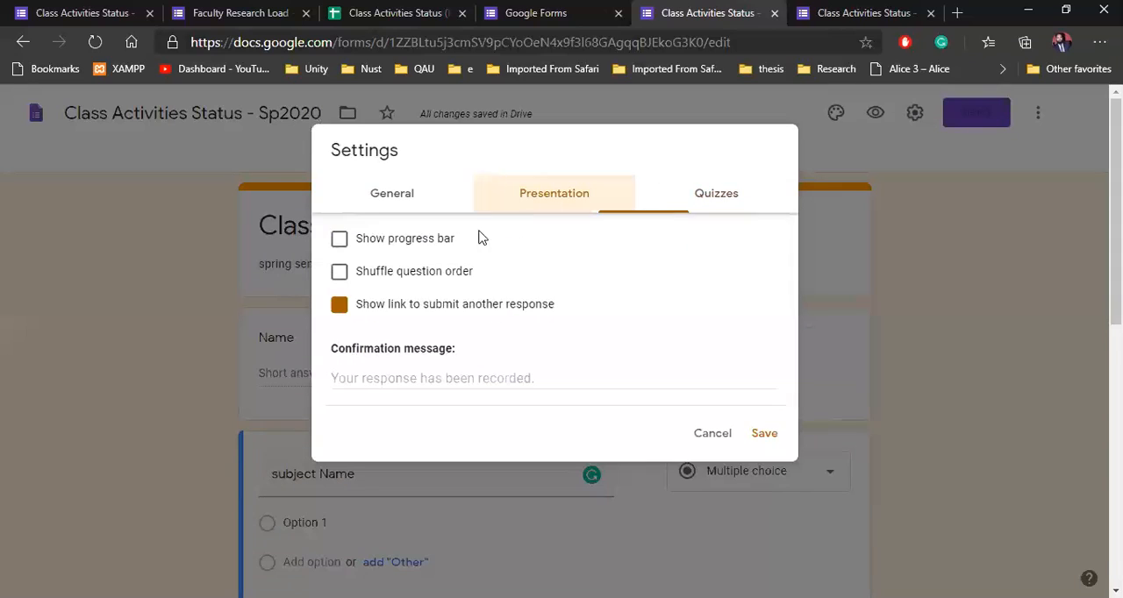
click(447, 377)
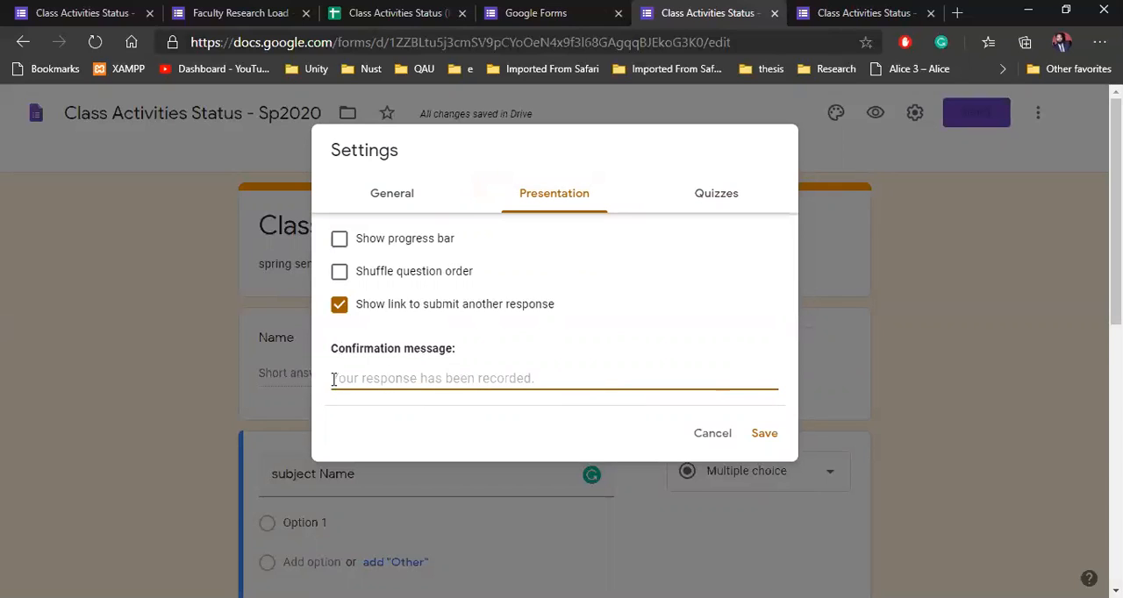
click(765, 433)
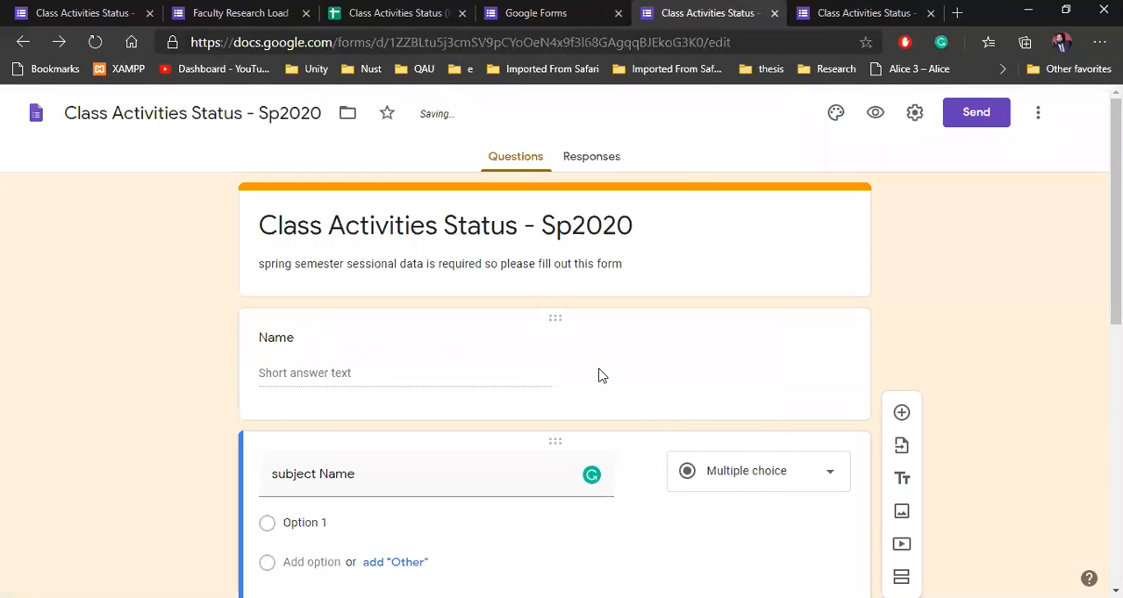
Step: Start sending the form by email and choose the DoC Mailing List as recipient
click(982, 125)
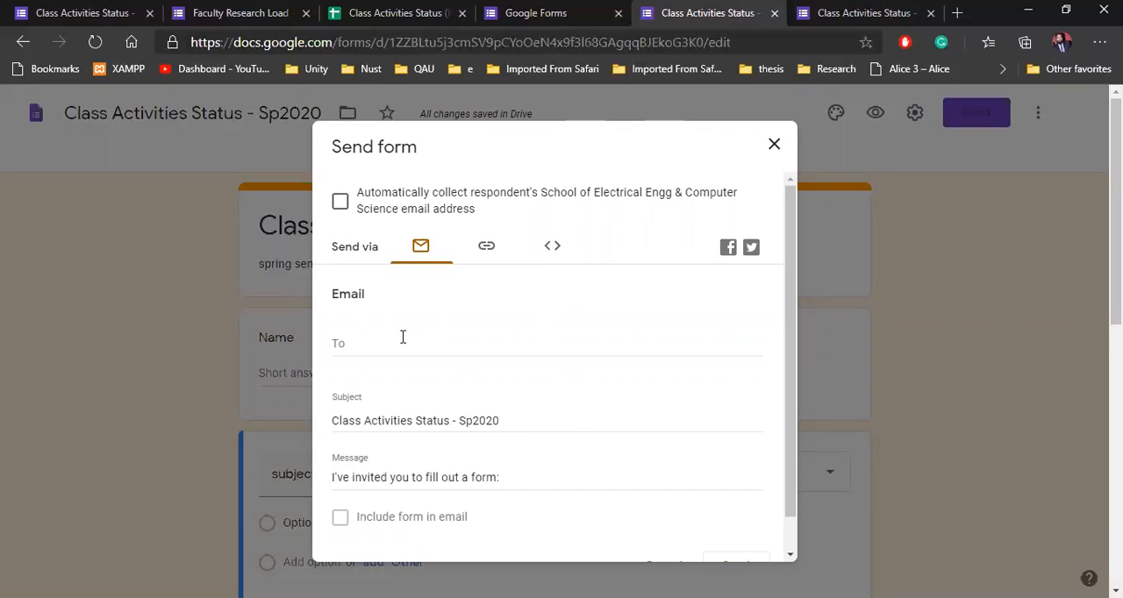
click(375, 345)
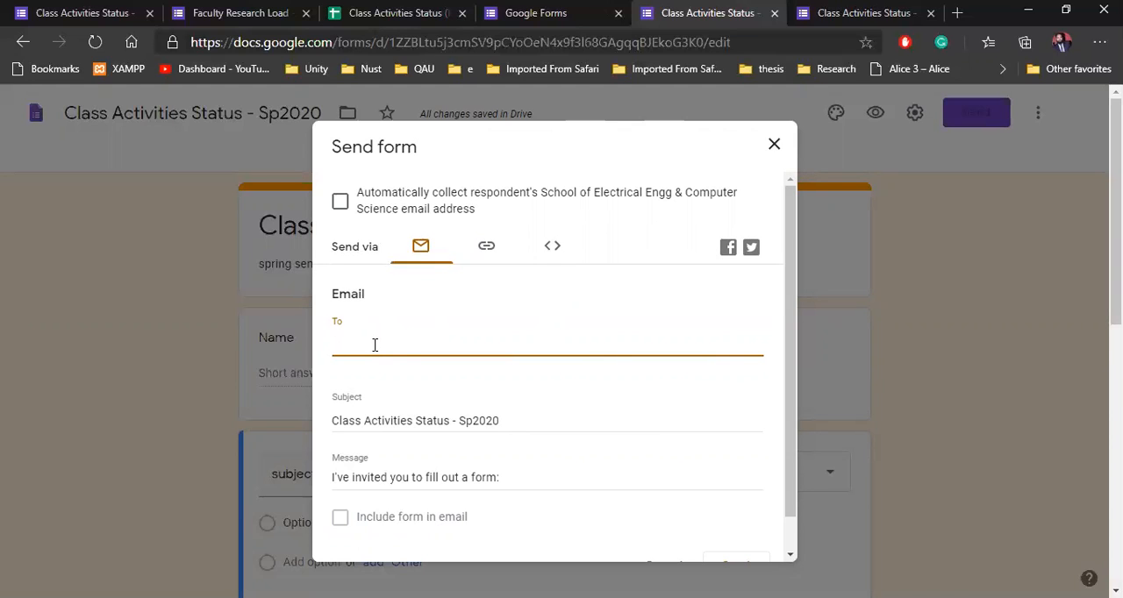
text(do)
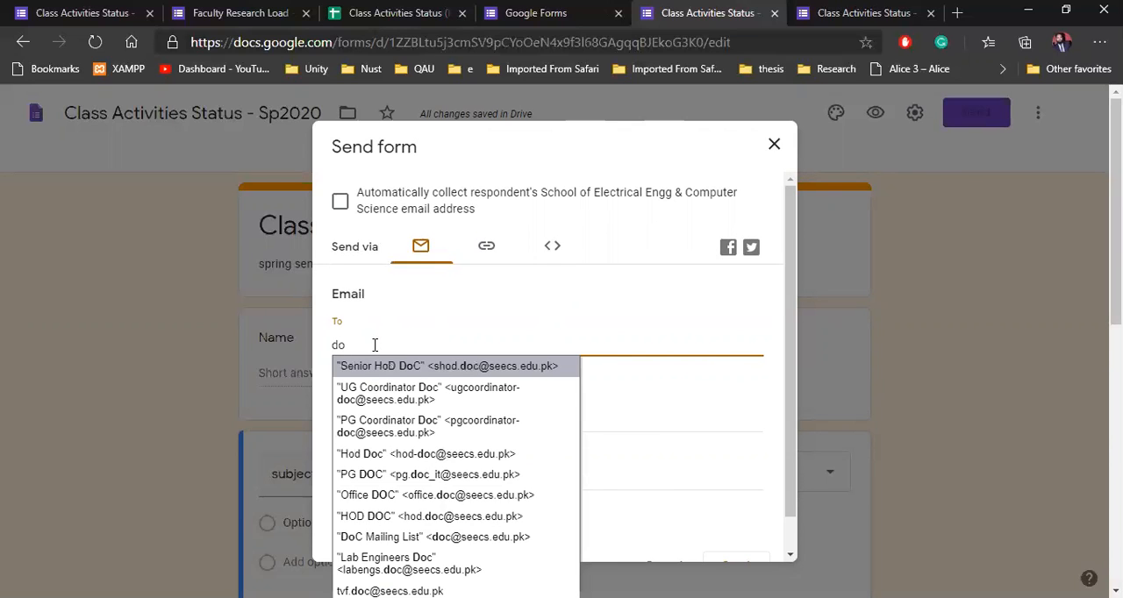
text(c)
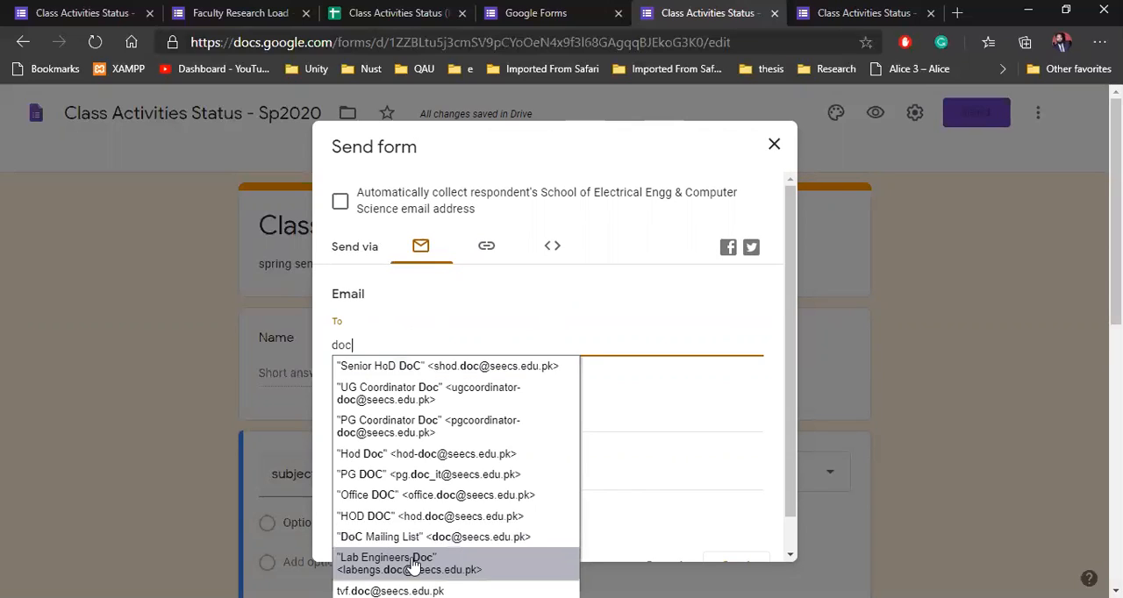
click(442, 537)
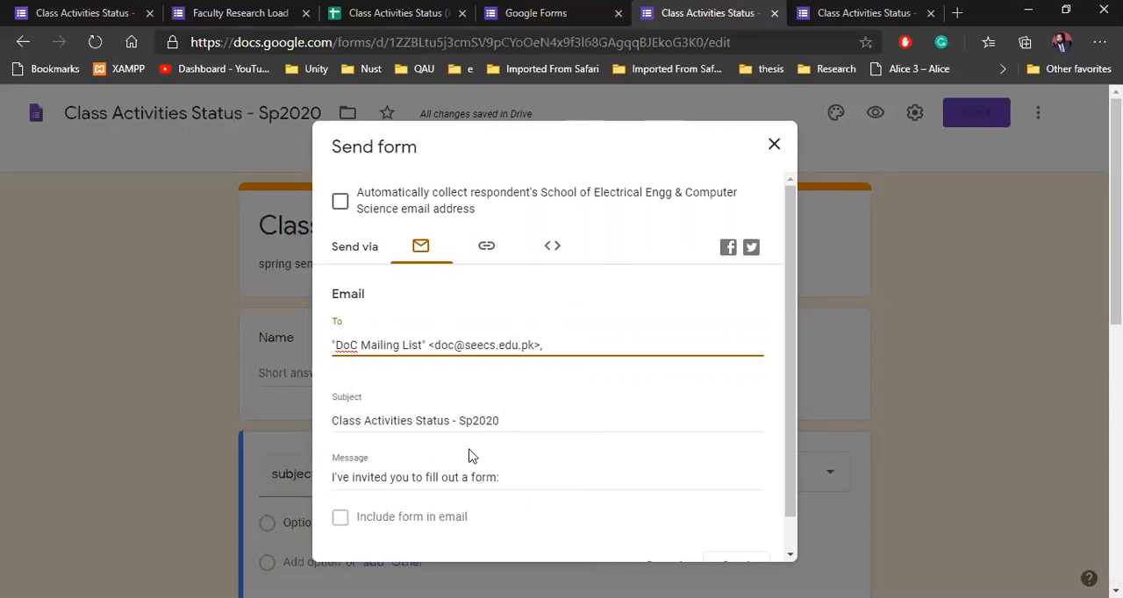
Step: Replace the invitation message with "Dear All your sessional data is required .......", leaving the form out of the email
scroll(507, 418, down, 2)
click(507, 441)
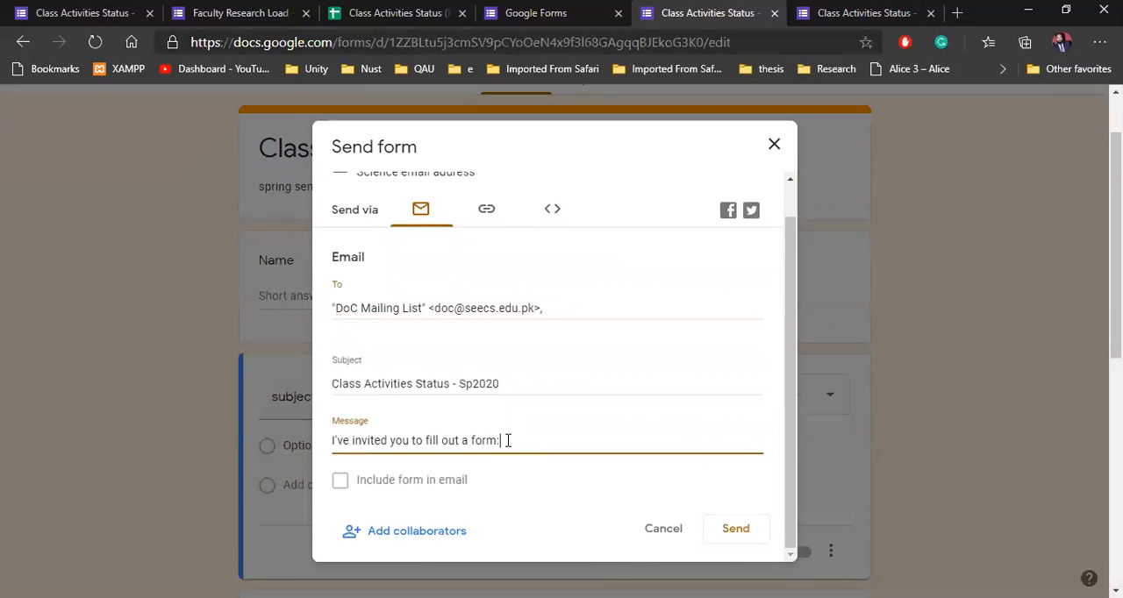
drag(333, 439, 509, 433)
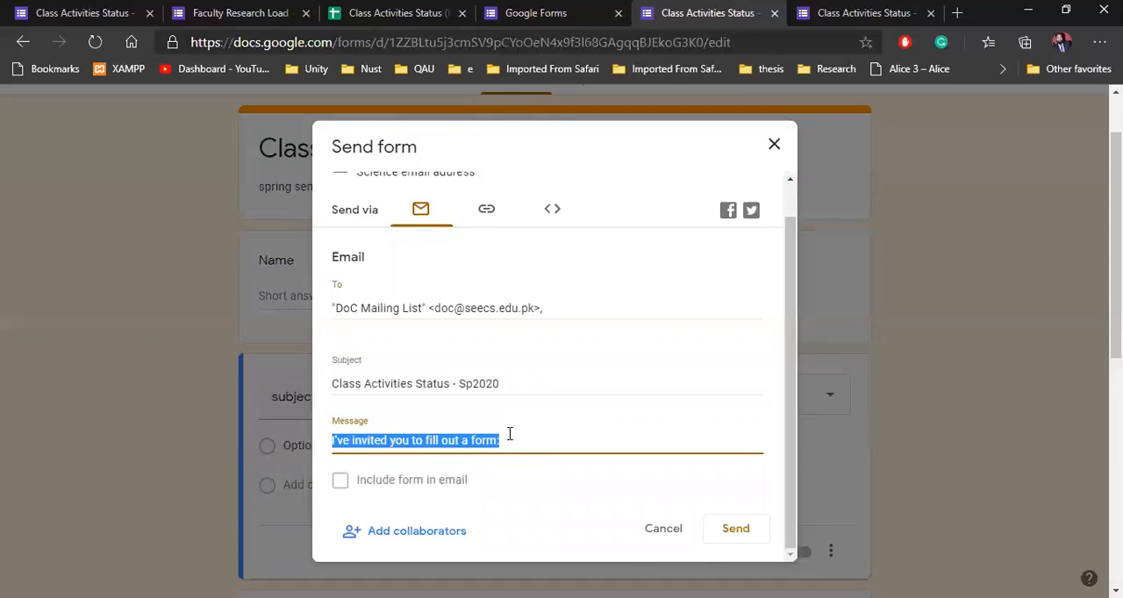
key(BackSpace)
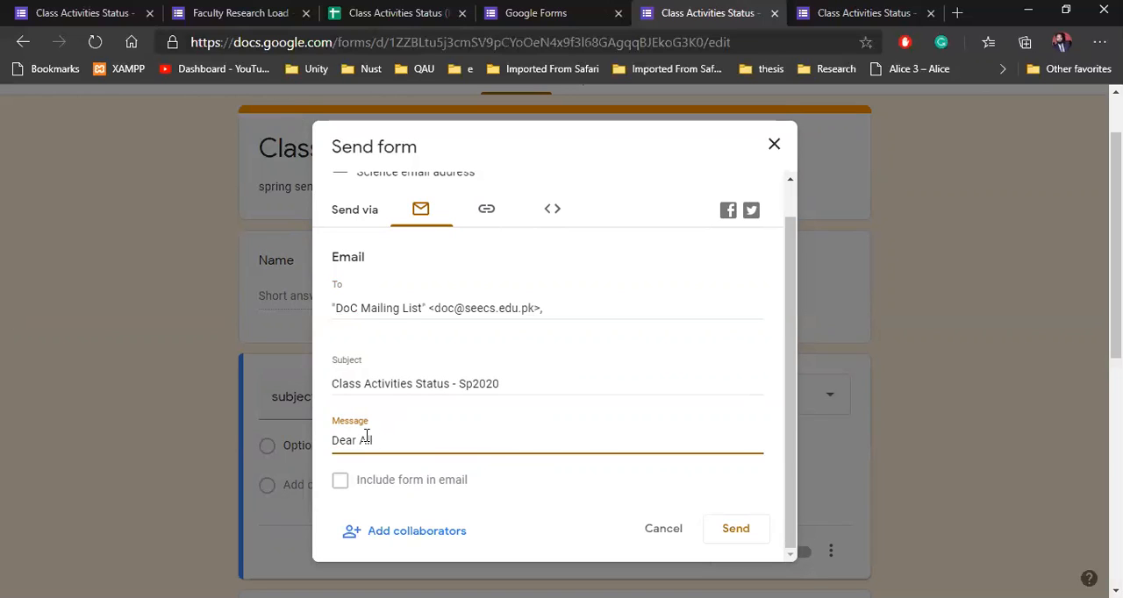
text(your sessional data is)
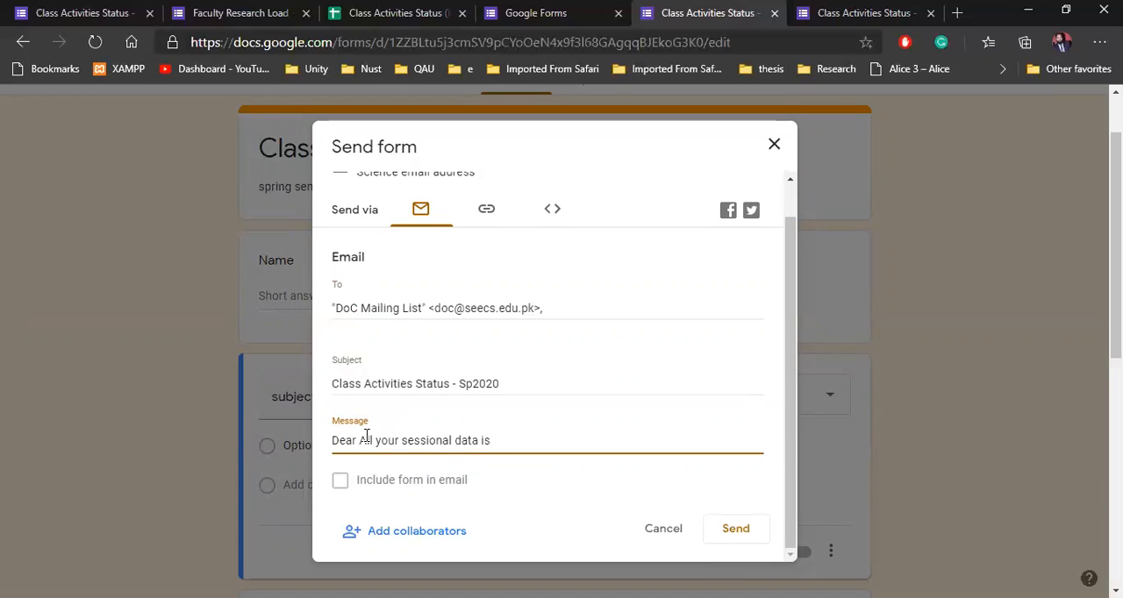
text( rquried)
key(BackSpace)
key(BackSpace)
text(ed)
double_click(514, 443)
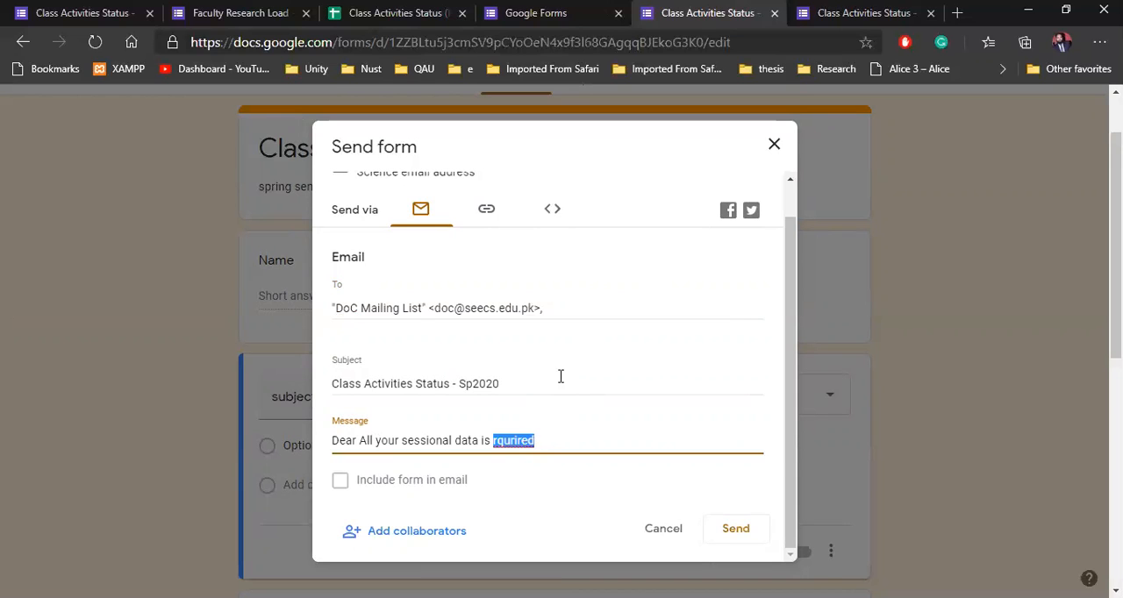
right_click(513, 443)
click(526, 158)
click(341, 485)
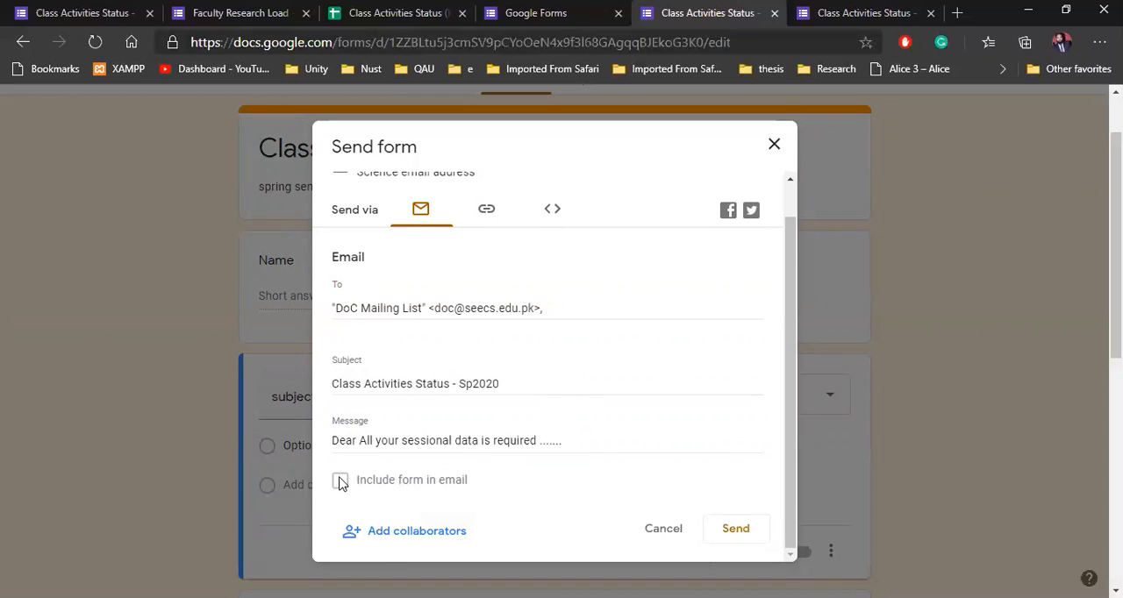
Step: Replace the mailing list recipient with the form owner's own seecs.edu.pk email address
click(590, 306)
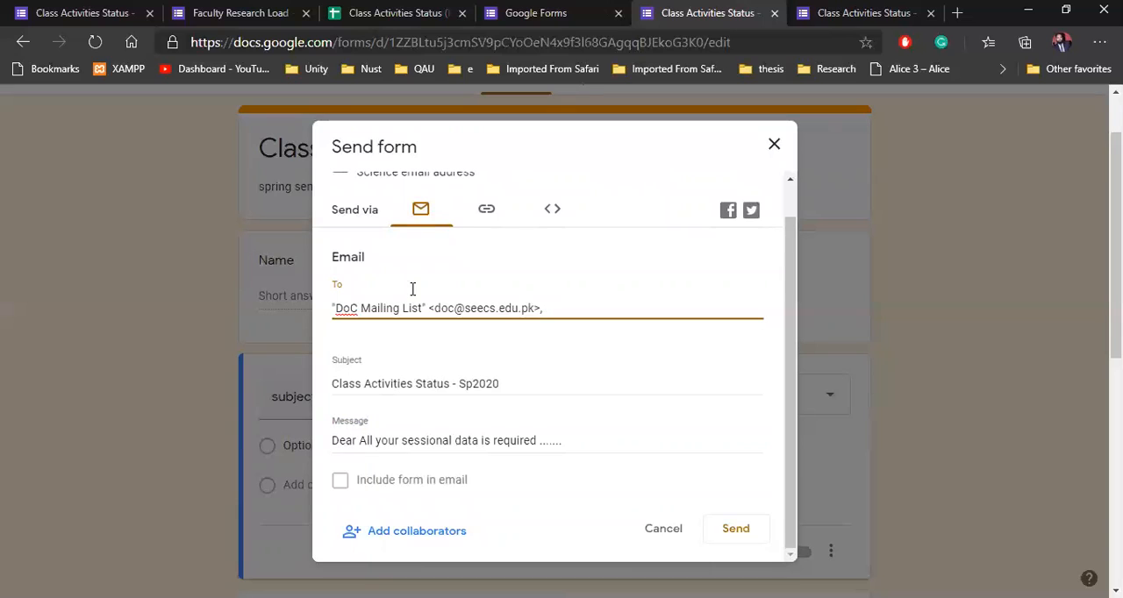
drag(559, 313, 334, 307)
key(BackSpace)
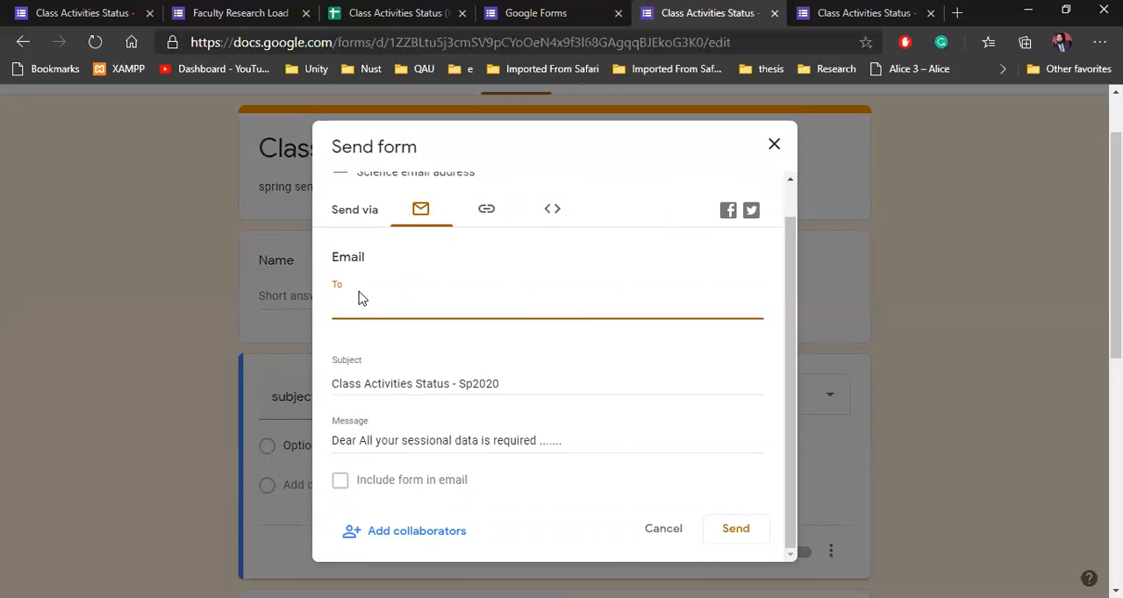
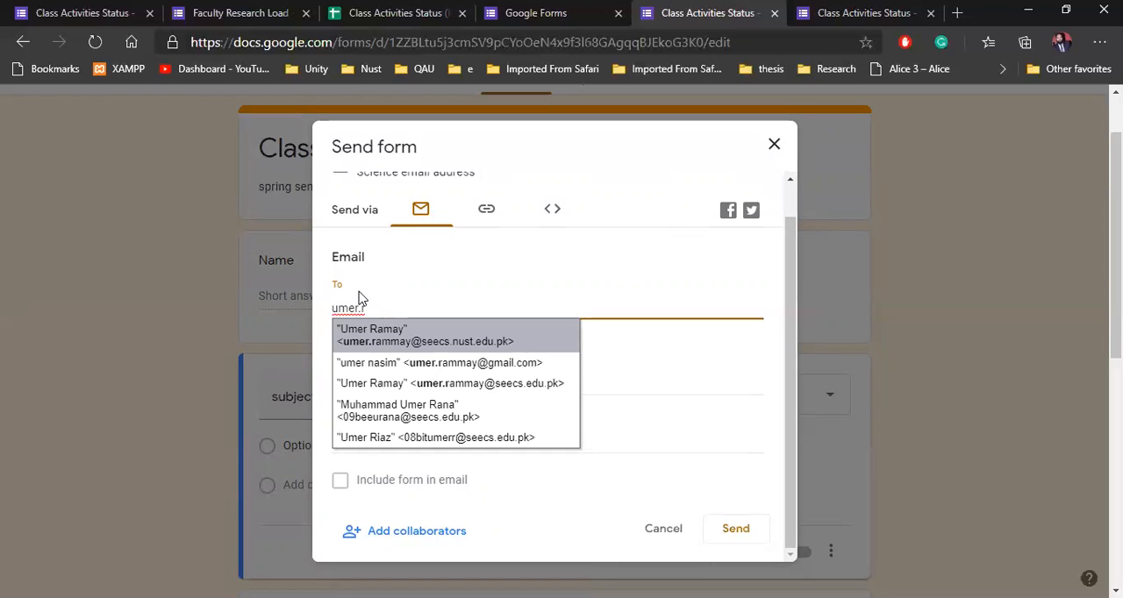
click(470, 385)
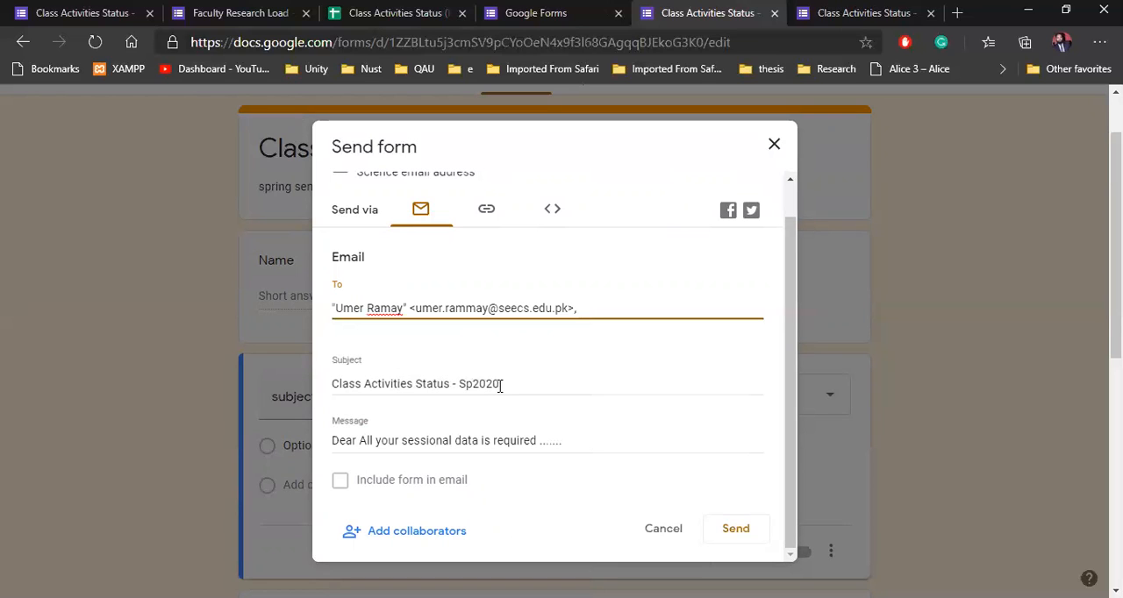
Step: Try the shortened URL for the form's shareable link, restore the full link, and close the send dialog without sending
click(487, 216)
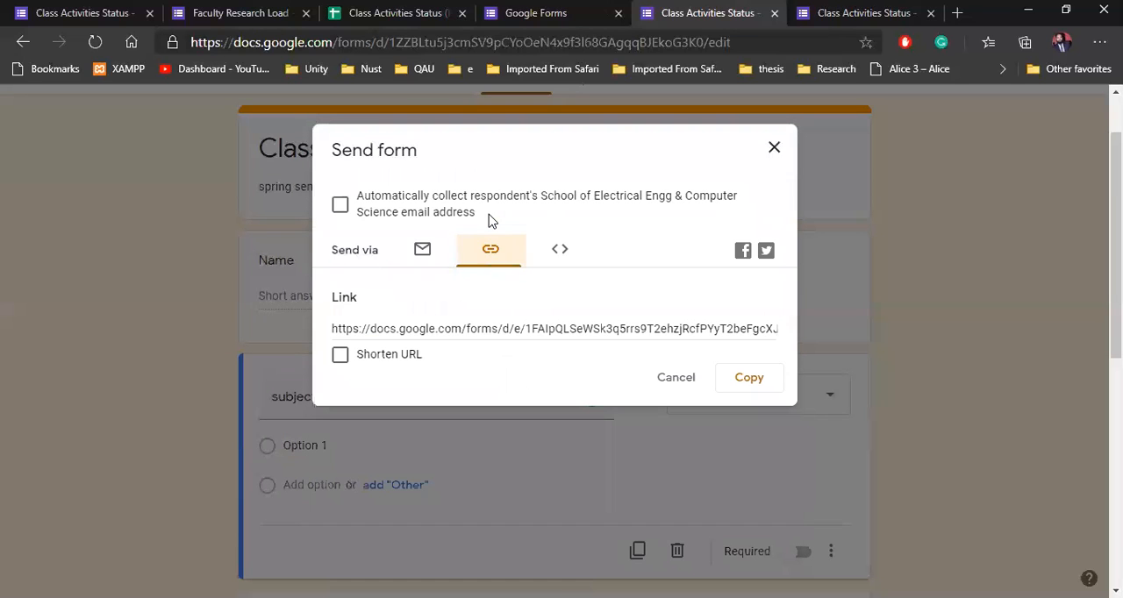
click(340, 356)
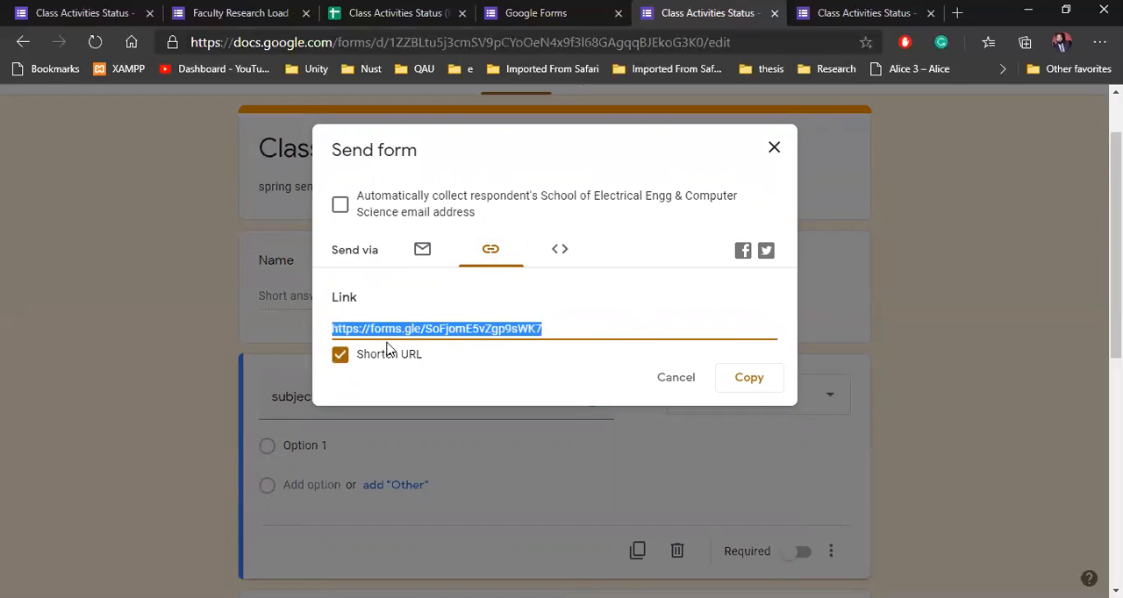
click(340, 358)
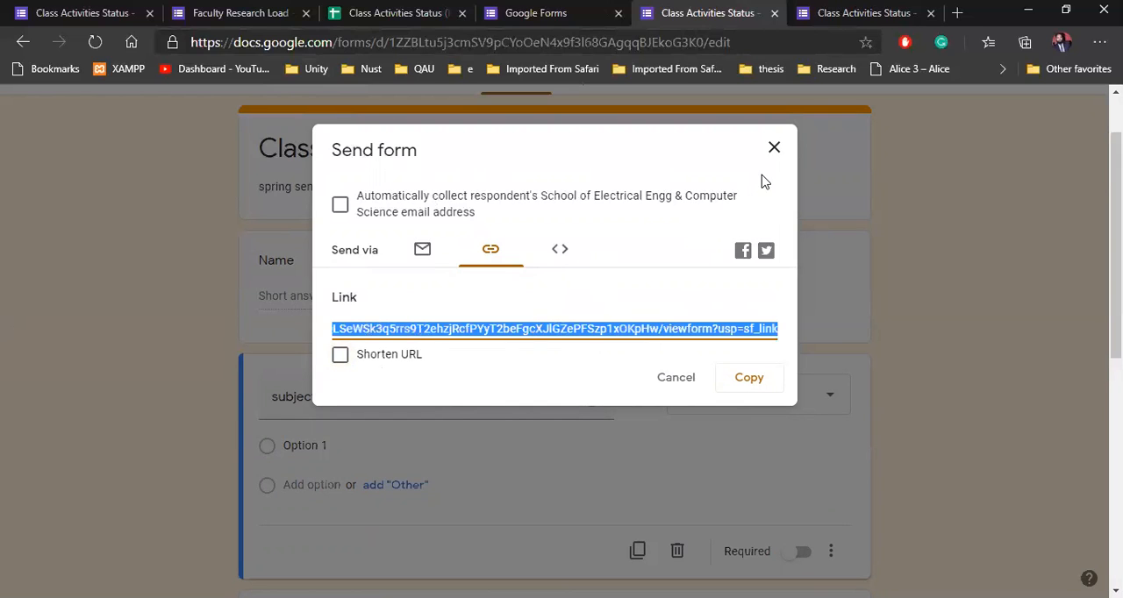
click(775, 149)
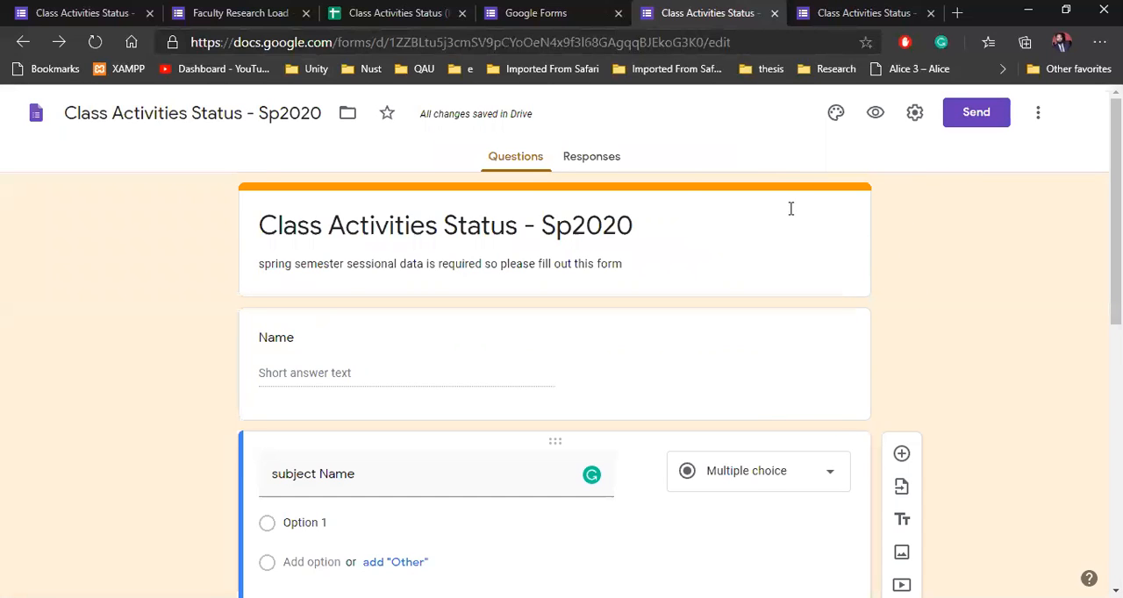
Step: Switch to the respondent view of the form, check its questions, and reload it to load the latest version
click(913, 14)
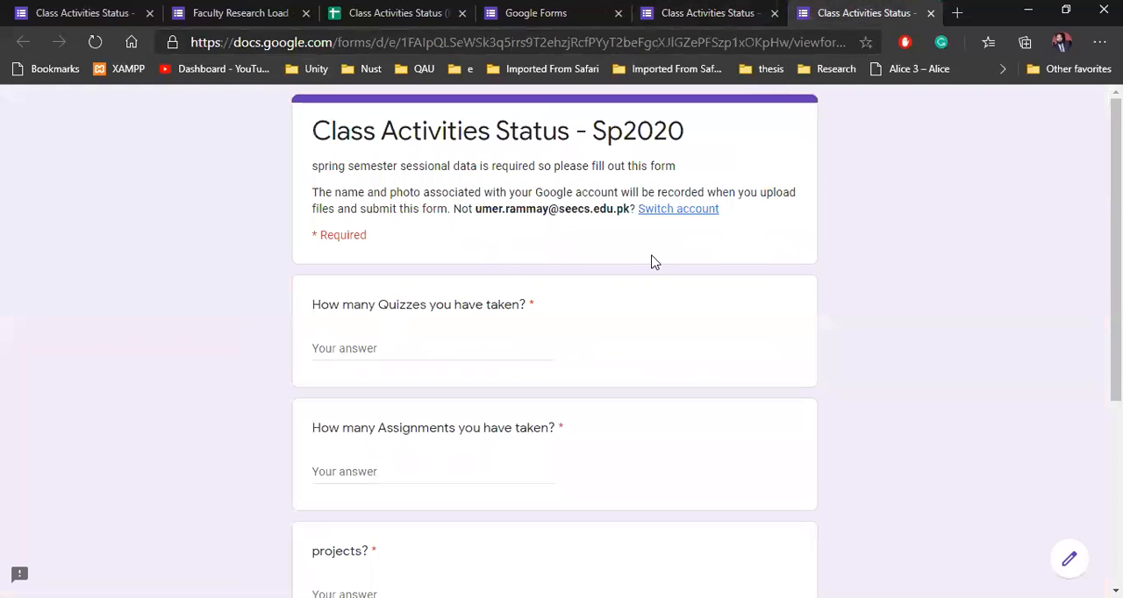
key(ctrl+shift+Tab)
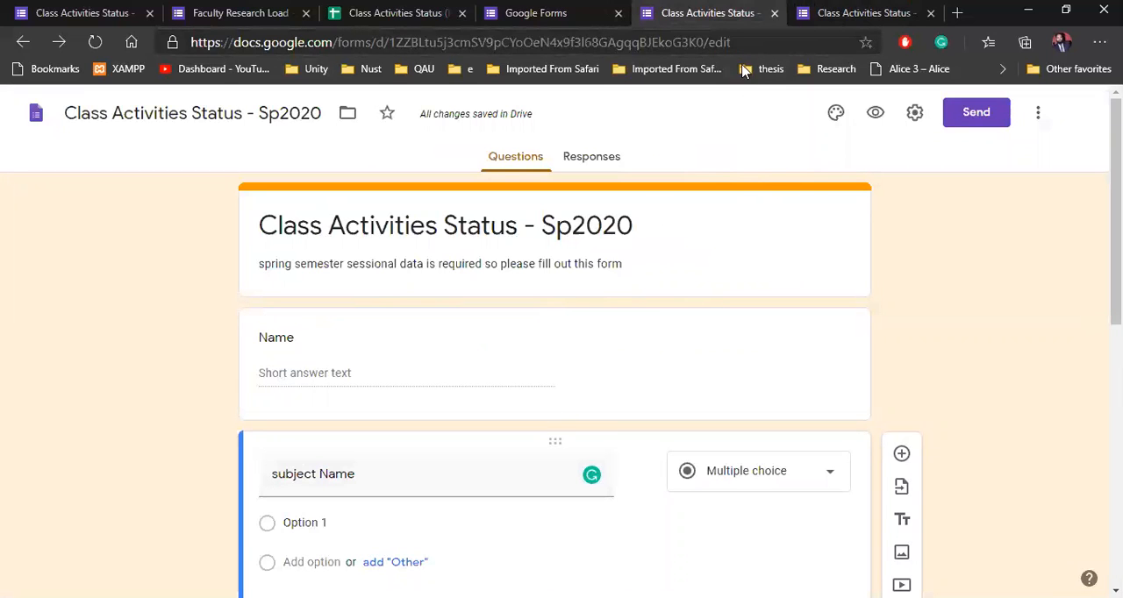
click(847, 26)
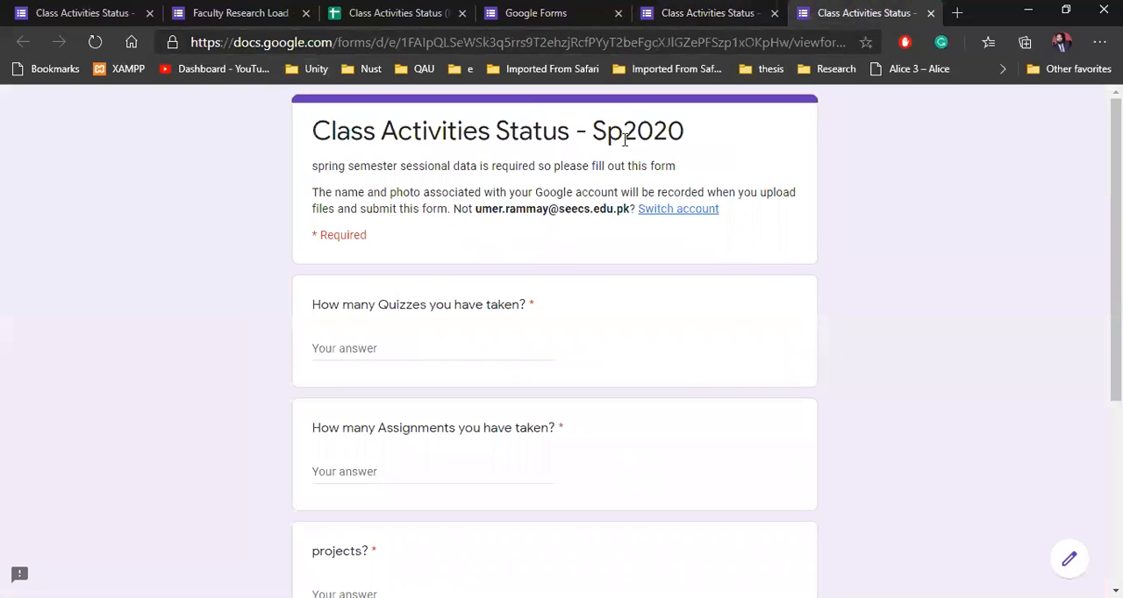
scroll(644, 267, down, 4)
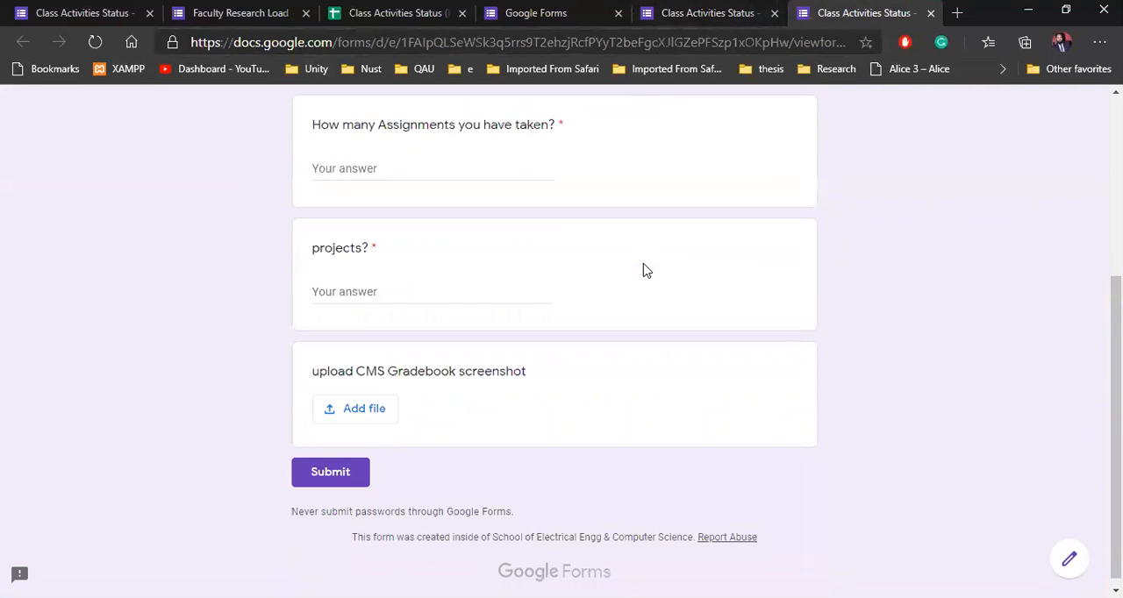
scroll(75, 126, up, 3)
click(95, 42)
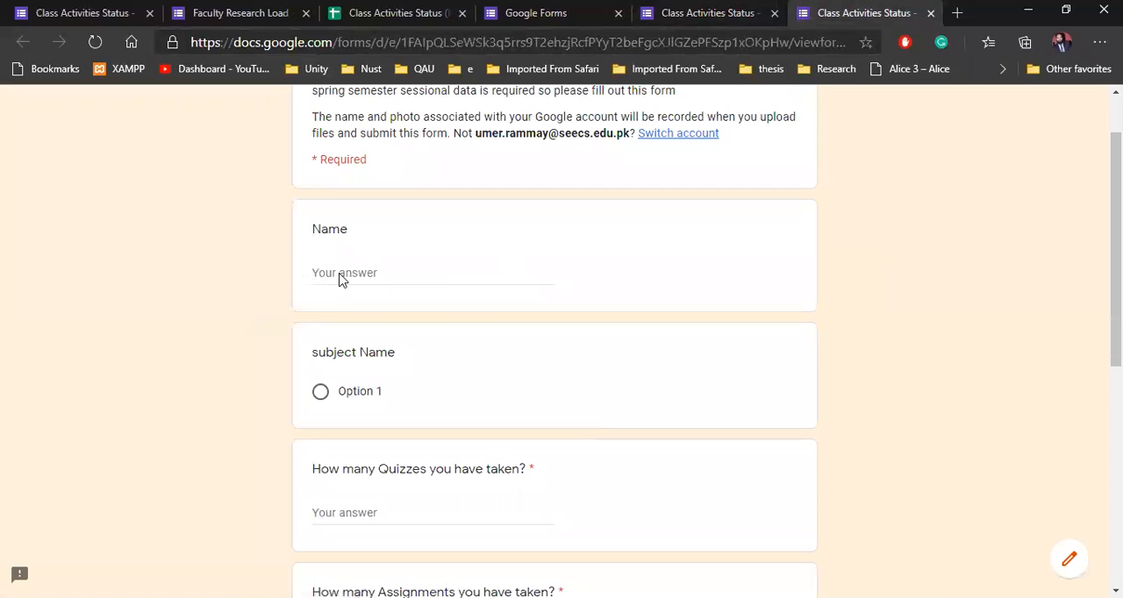
Step: Enter the respondent's name and select Option 1 for the subject Name question
click(362, 265)
text(umer)
key(Tab)
click(319, 394)
Step: Enter 5 for the number of quizzes taken and 3 for the number of assignments taken
scroll(271, 394, down, 2)
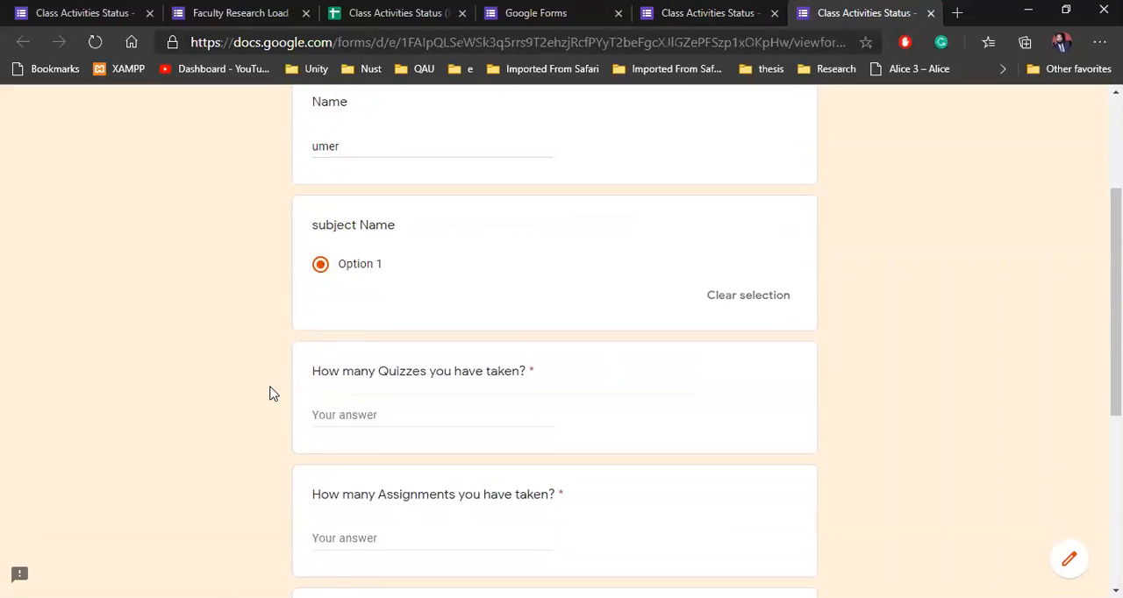
click(347, 387)
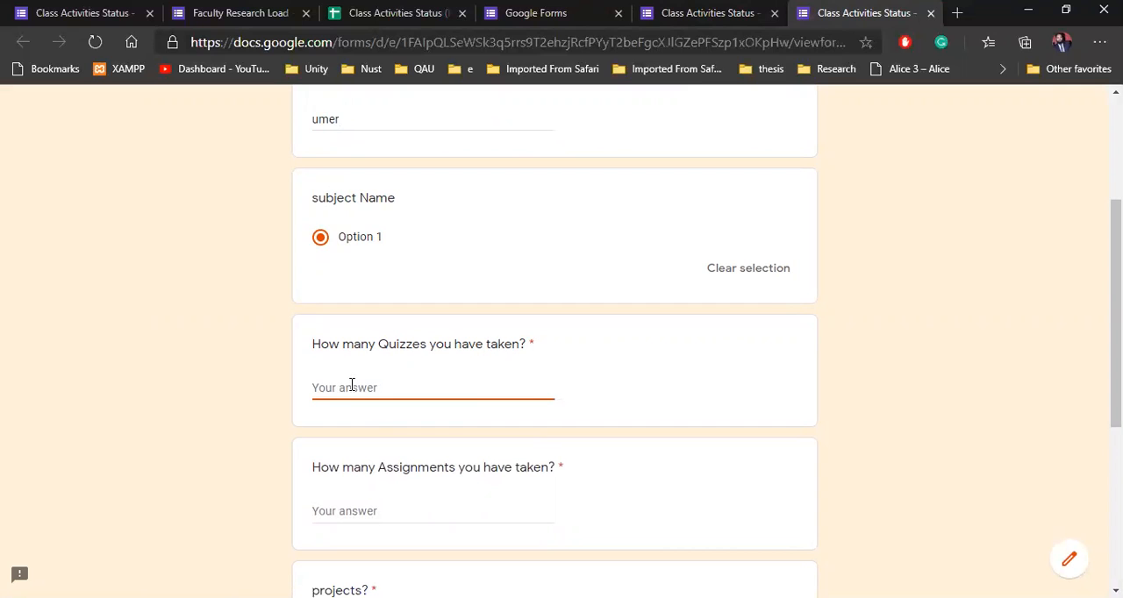
text(5)
scroll(354, 385, down, 2)
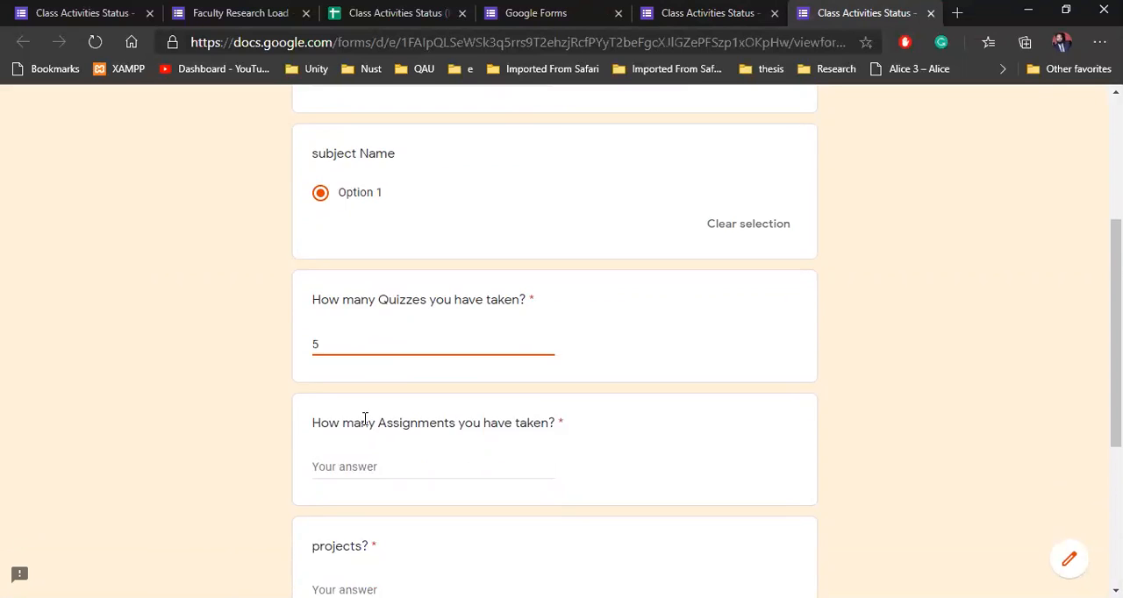
click(332, 360)
text(3)
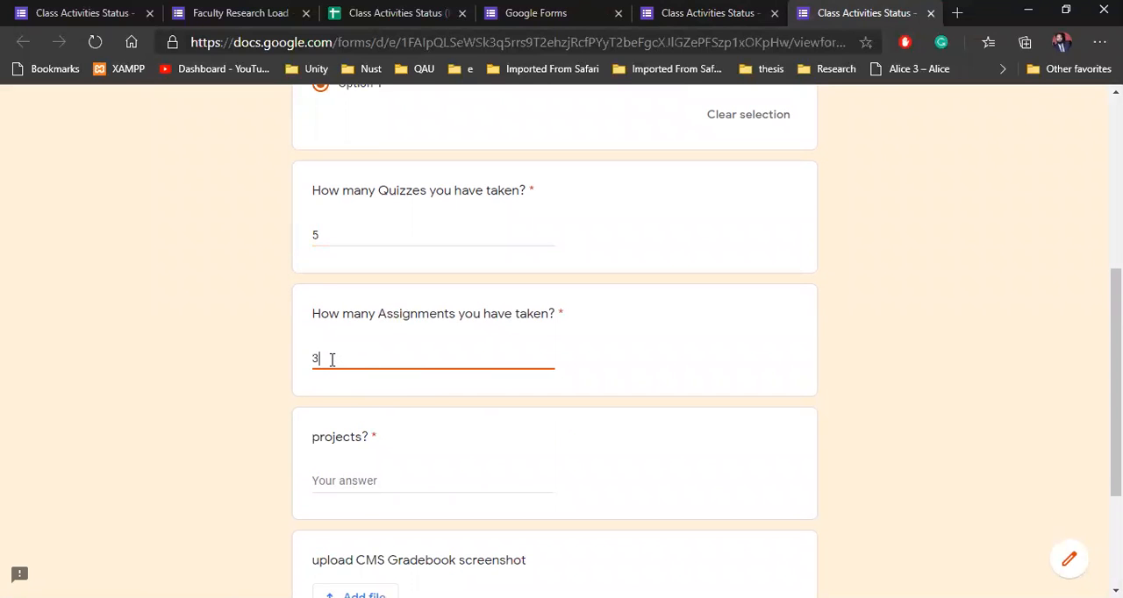
Step: Answer 1 for the projects question and submit the response without uploading a gradebook screenshot
scroll(333, 378, down, 2)
click(375, 330)
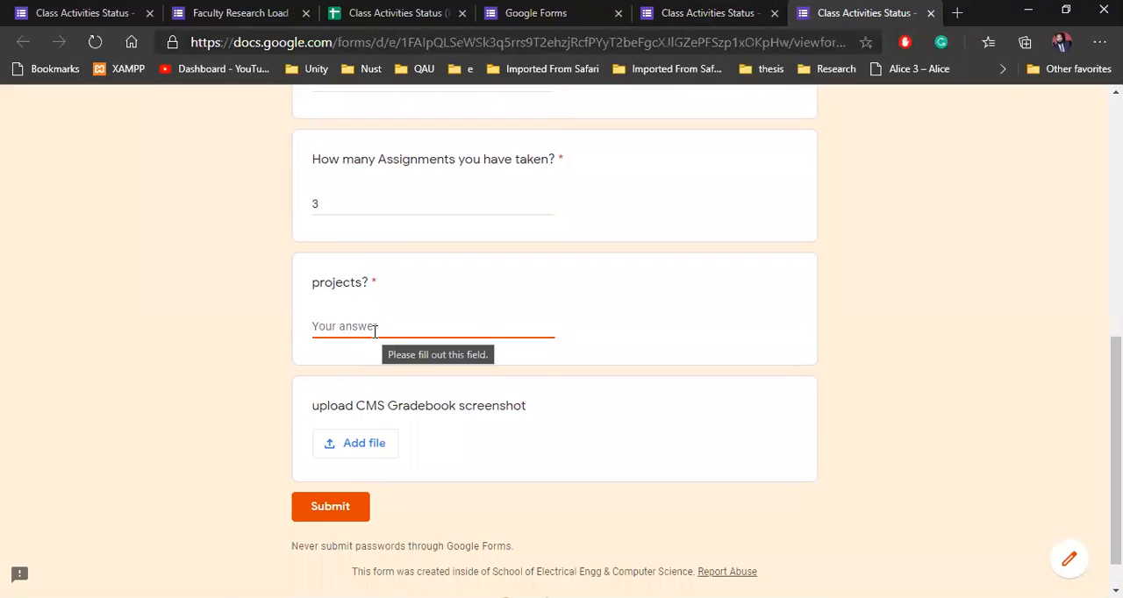
text(1)
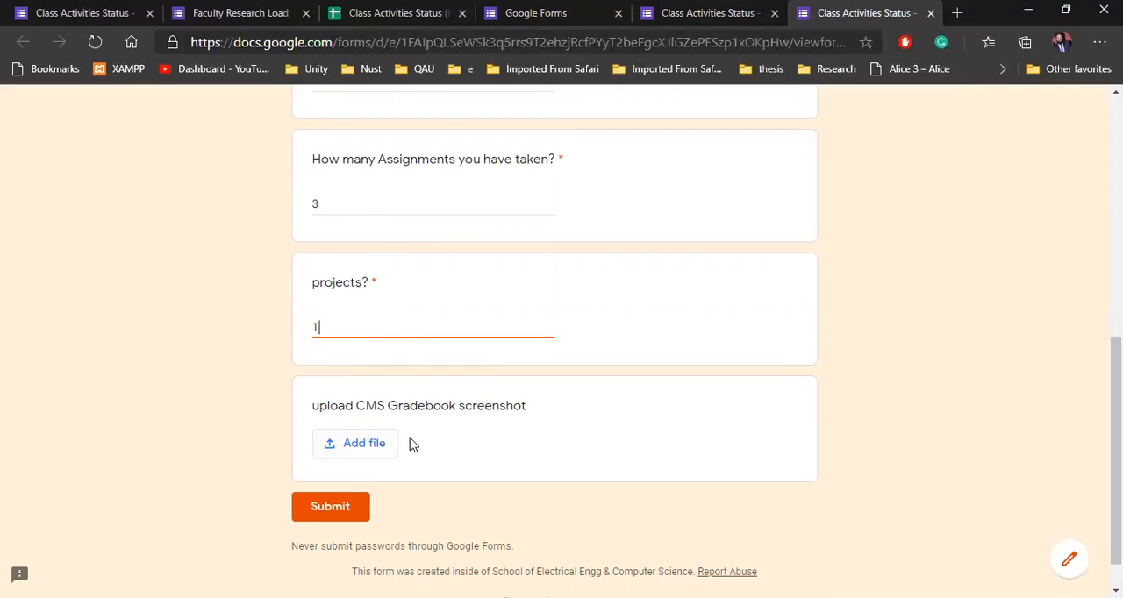
click(329, 509)
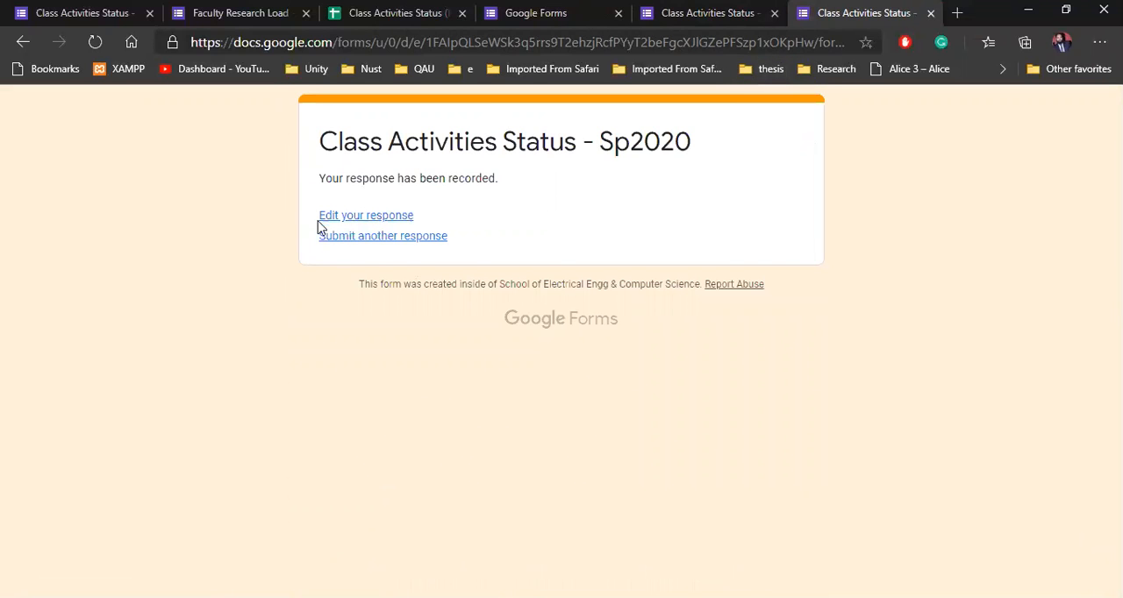
Step: Reopen the submitted response for editing and look over its recorded answers
click(384, 219)
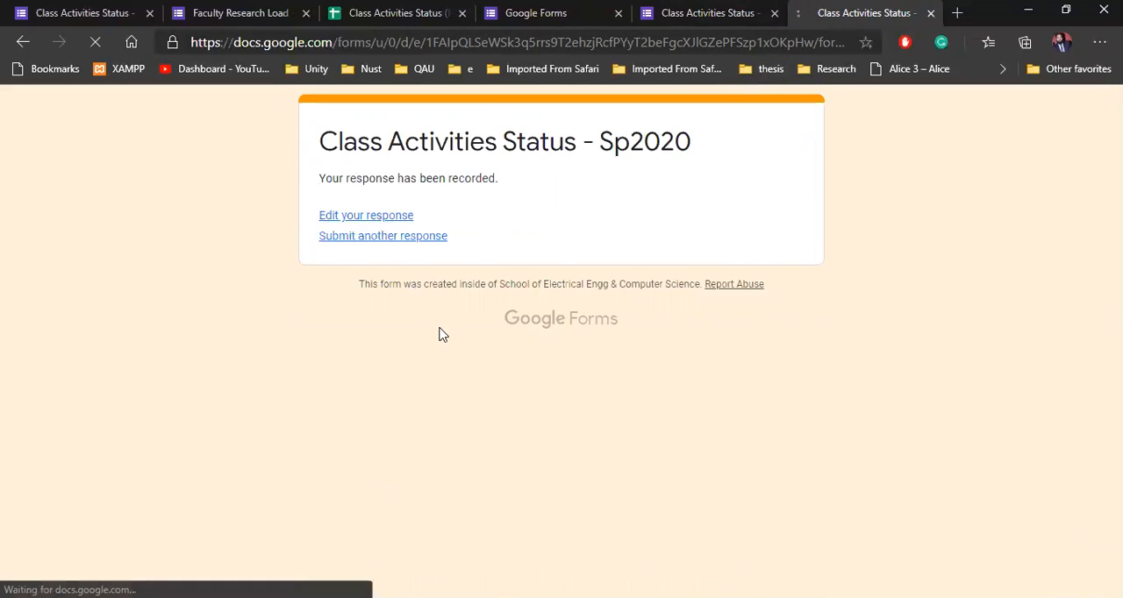
scroll(379, 501, down, 3)
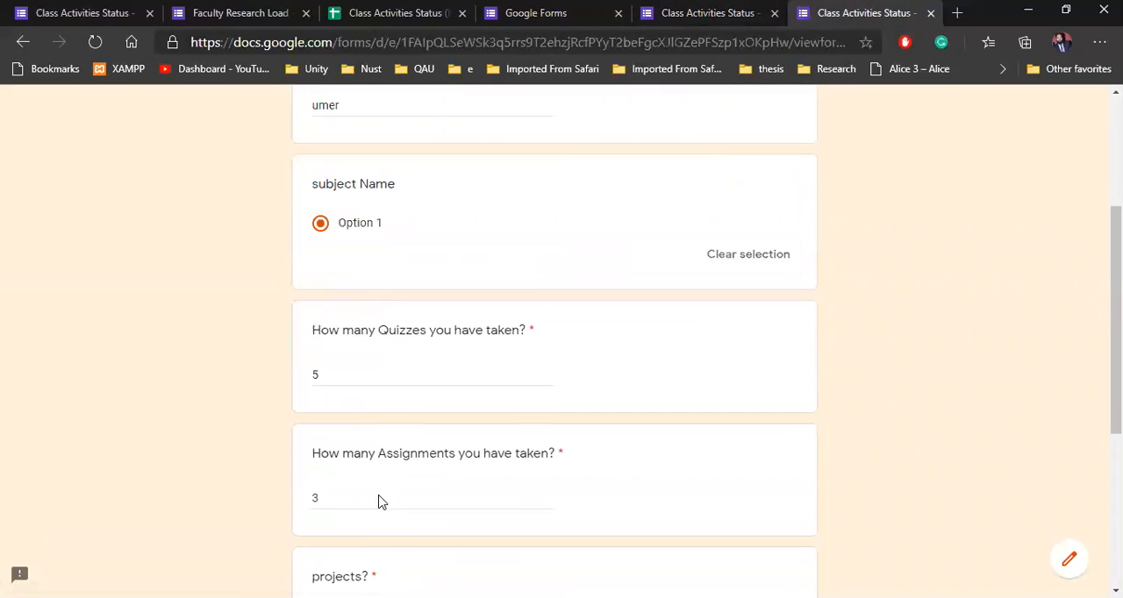
scroll(382, 501, down, 1)
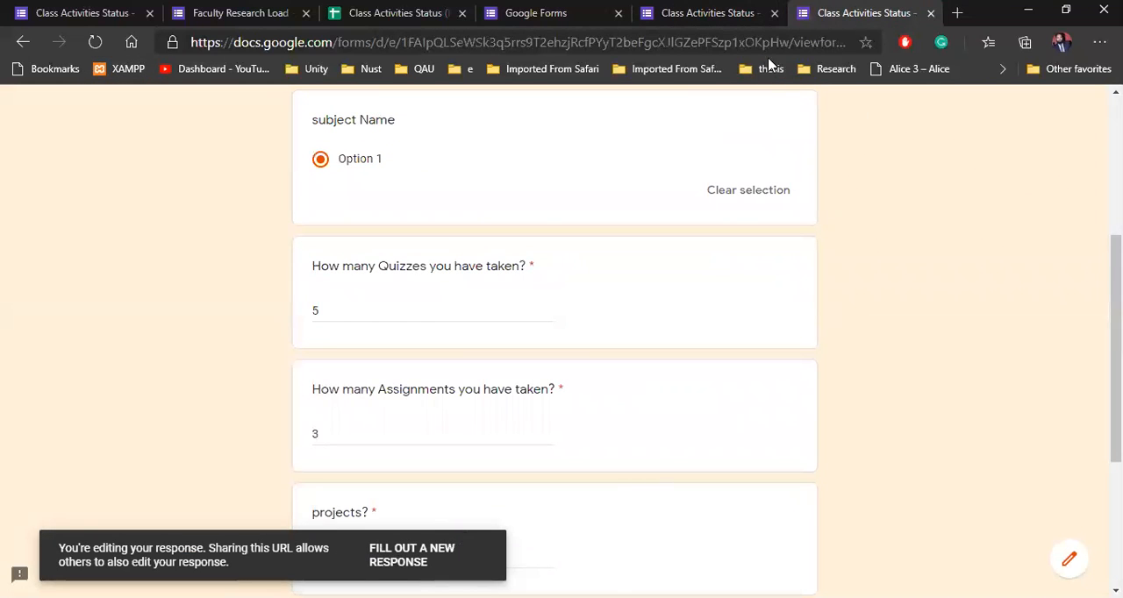
Step: Return to the editor of Class Activities Status - Sp2020 and review the summary of its responses
click(735, 13)
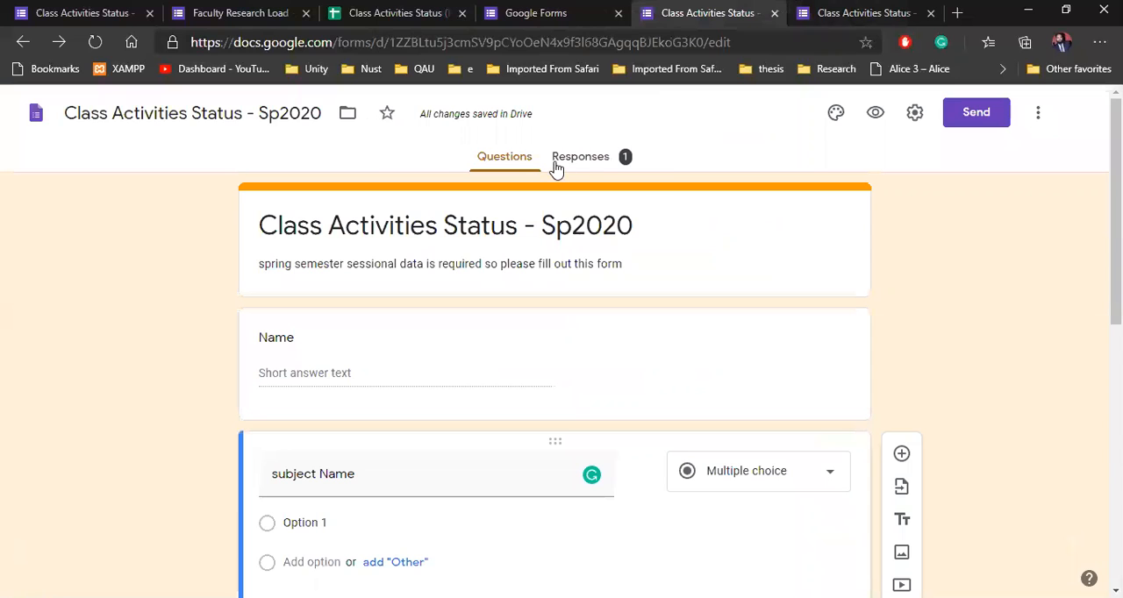
click(583, 160)
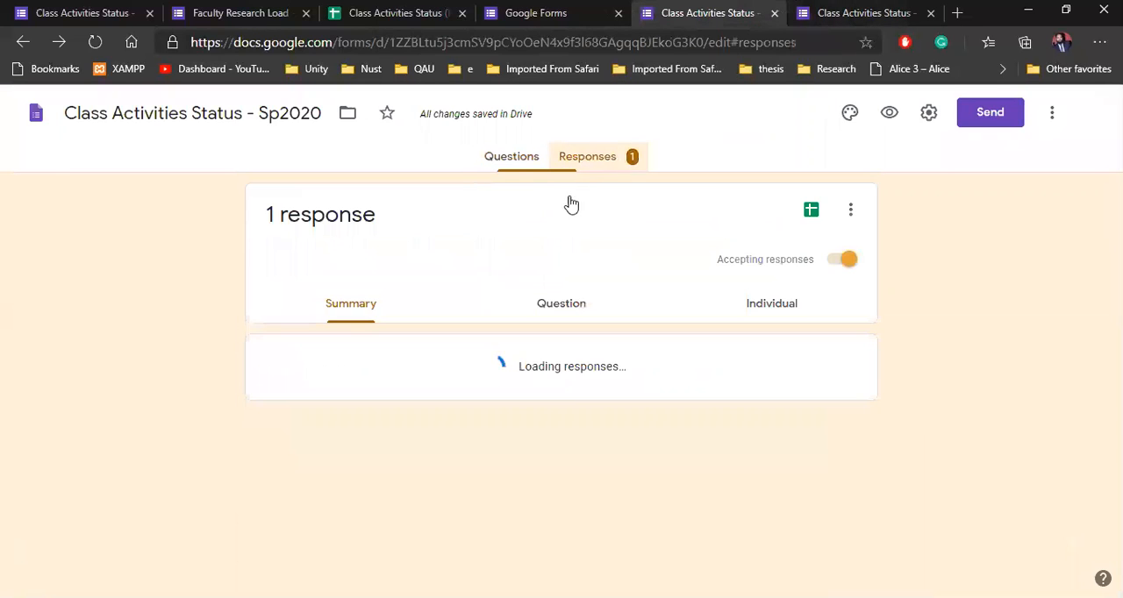
scroll(293, 398, down, 2)
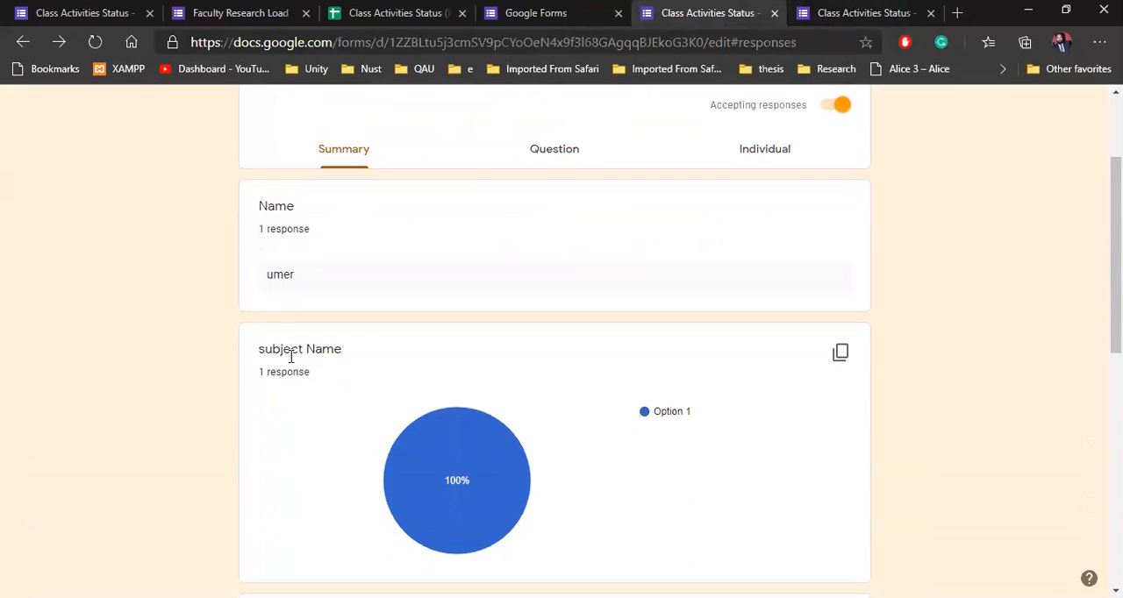
scroll(293, 323, up, 2)
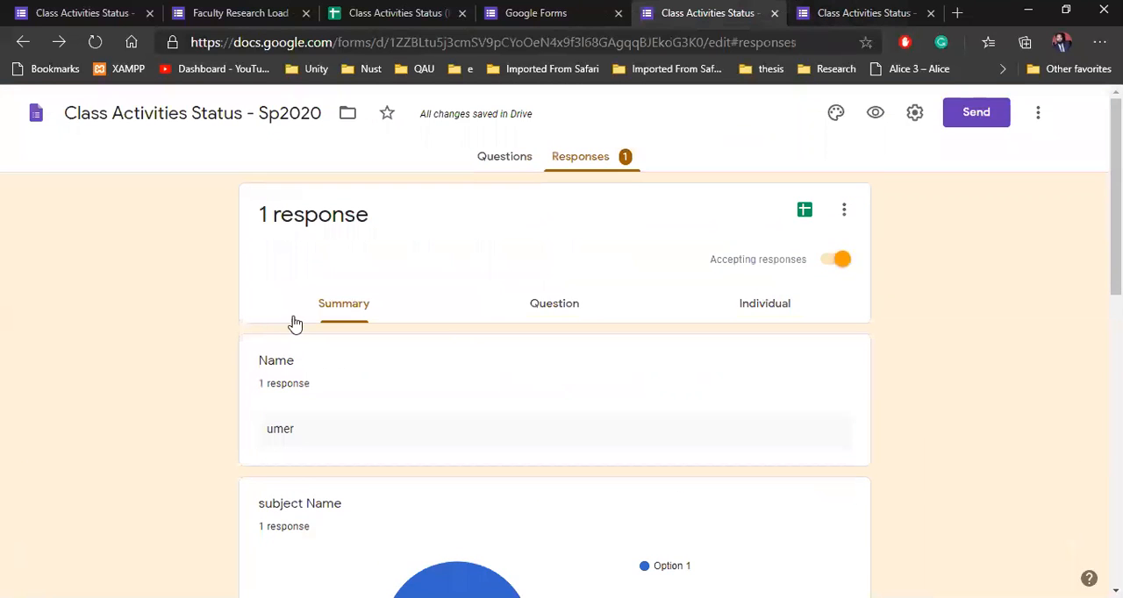
scroll(468, 368, down, 5)
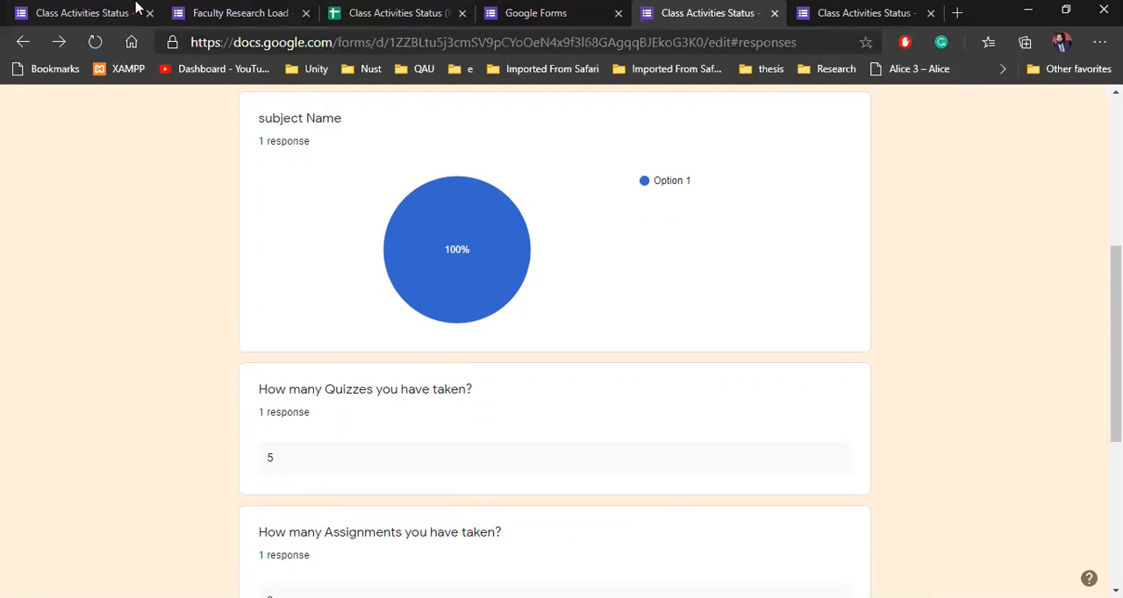
Step: Switch to the Faculty Research Load - DoC - Spring 2019 form and look at who has responded
click(180, 8)
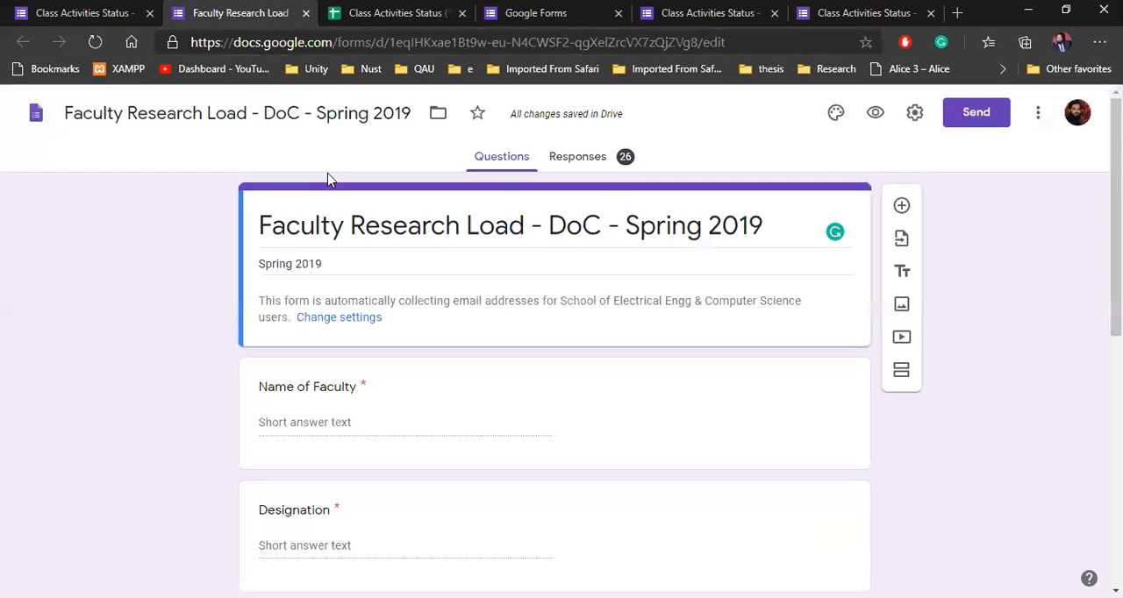
click(614, 157)
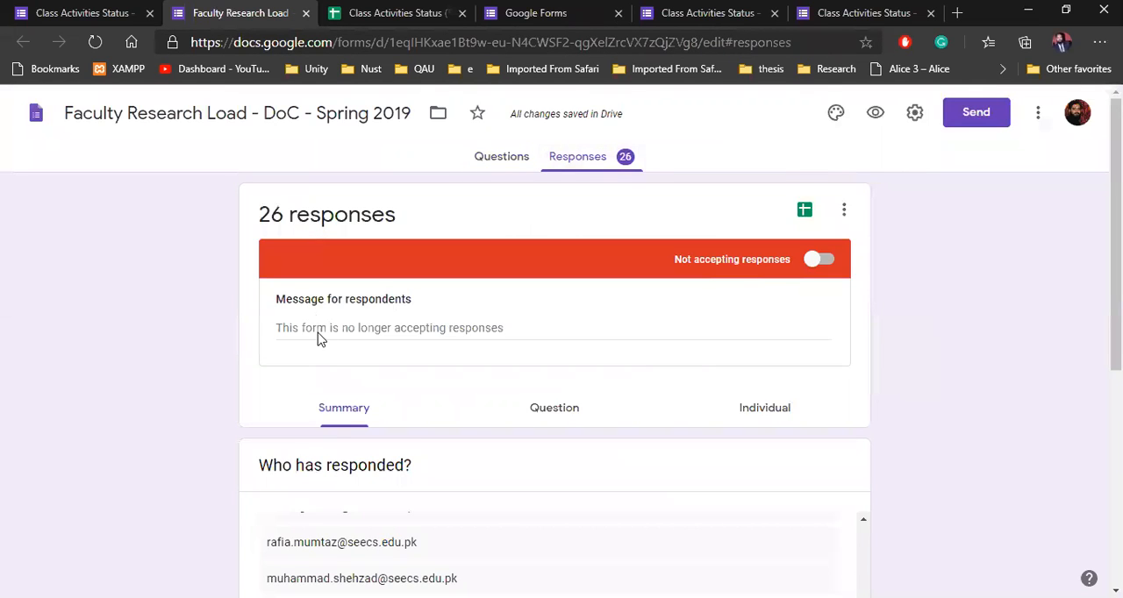
scroll(303, 337, down, 4)
scroll(293, 334, up, 2)
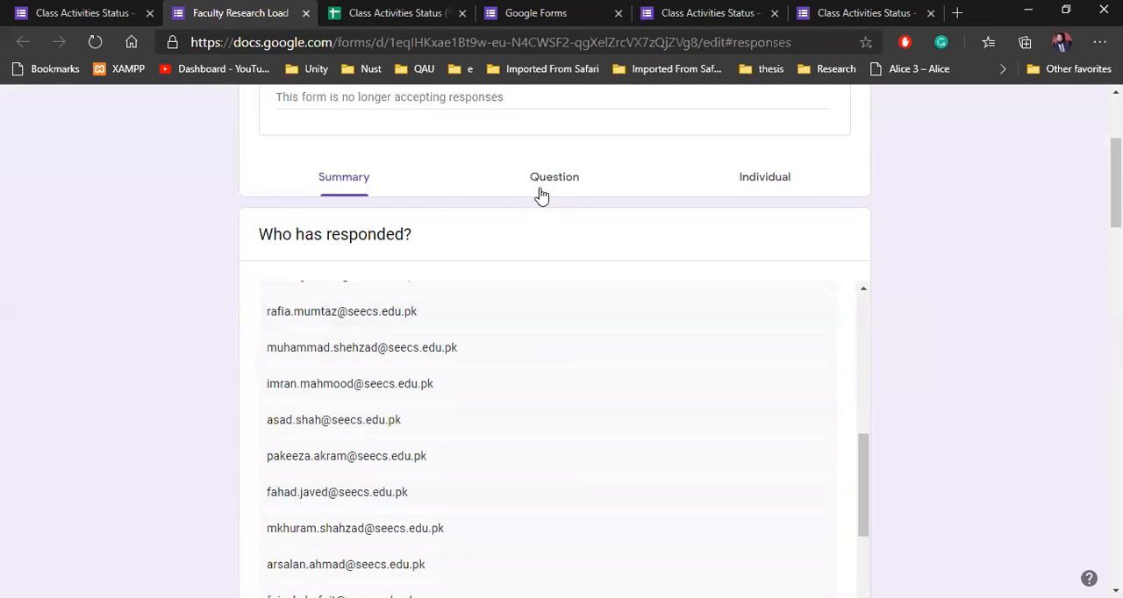
Step: View the faculty form's responses by question and look through the Name of Faculty answers
click(541, 195)
scroll(220, 333, down, 3)
scroll(211, 331, down, 1)
scroll(640, 313, up, 3)
scroll(670, 305, up, 2)
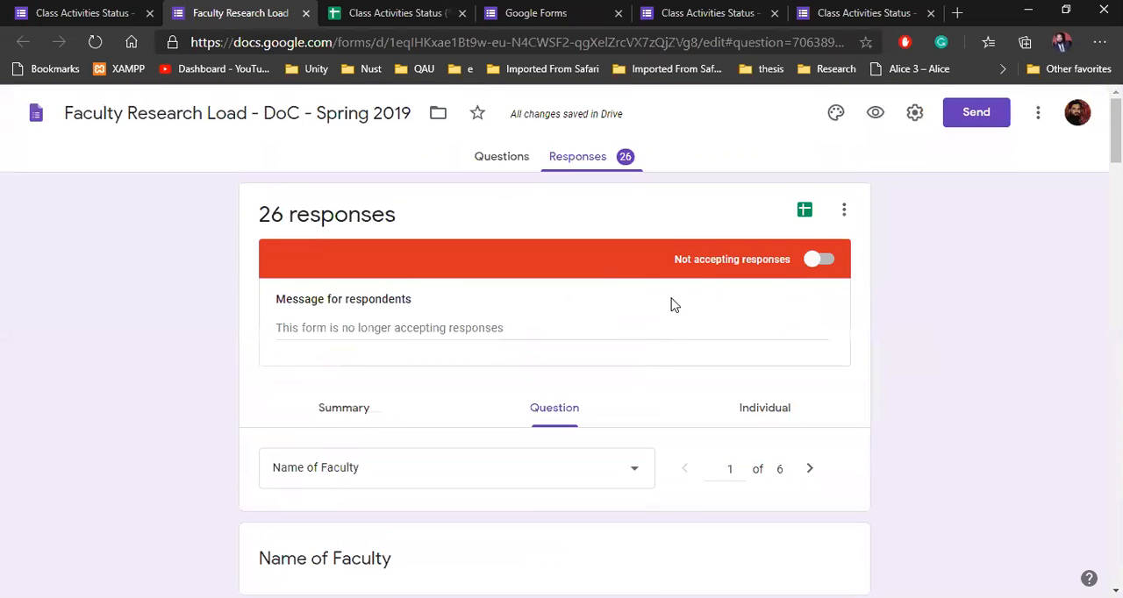
Step: Return to the response summary and examine the faculty names and the charts for designation, supervised projects and students, and ISI journal publications
click(333, 412)
scroll(664, 412, down, 3)
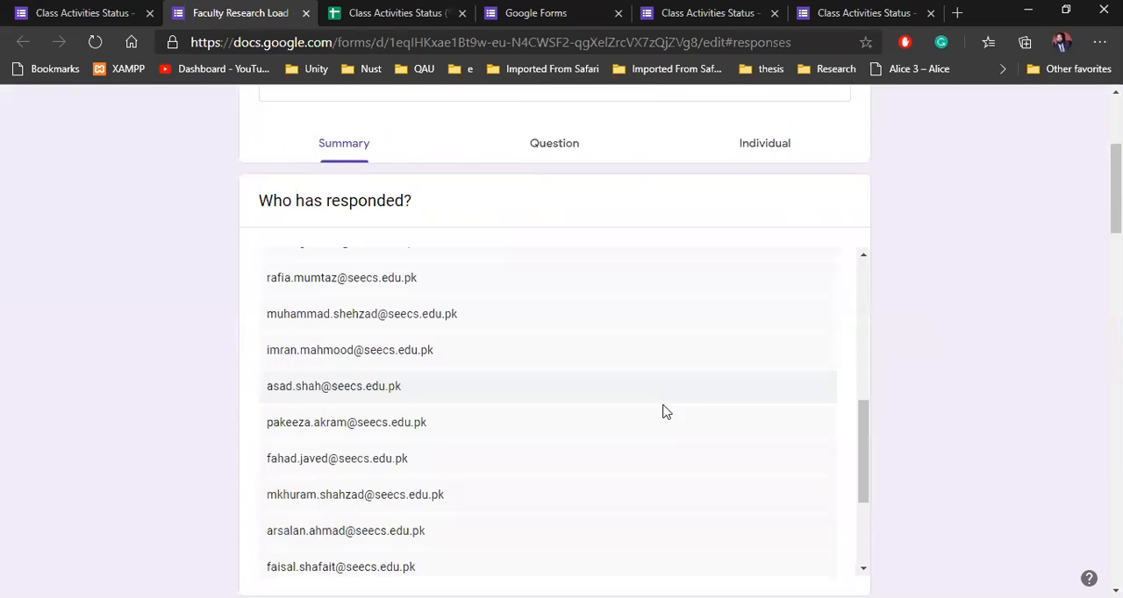
scroll(664, 411, down, 3)
scroll(917, 457, down, 6)
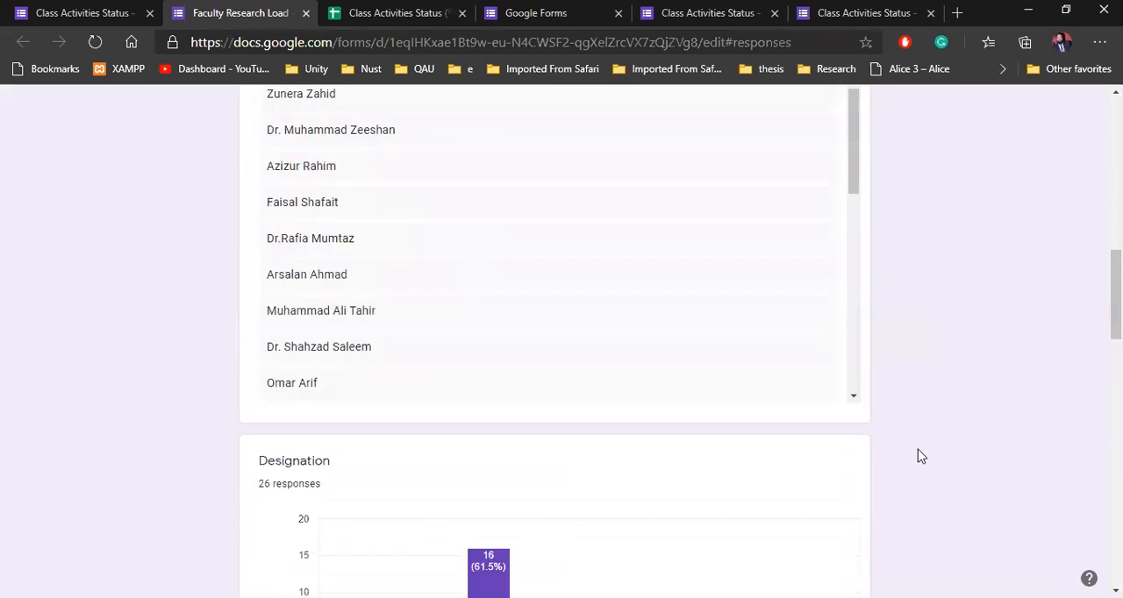
scroll(918, 457, down, 3)
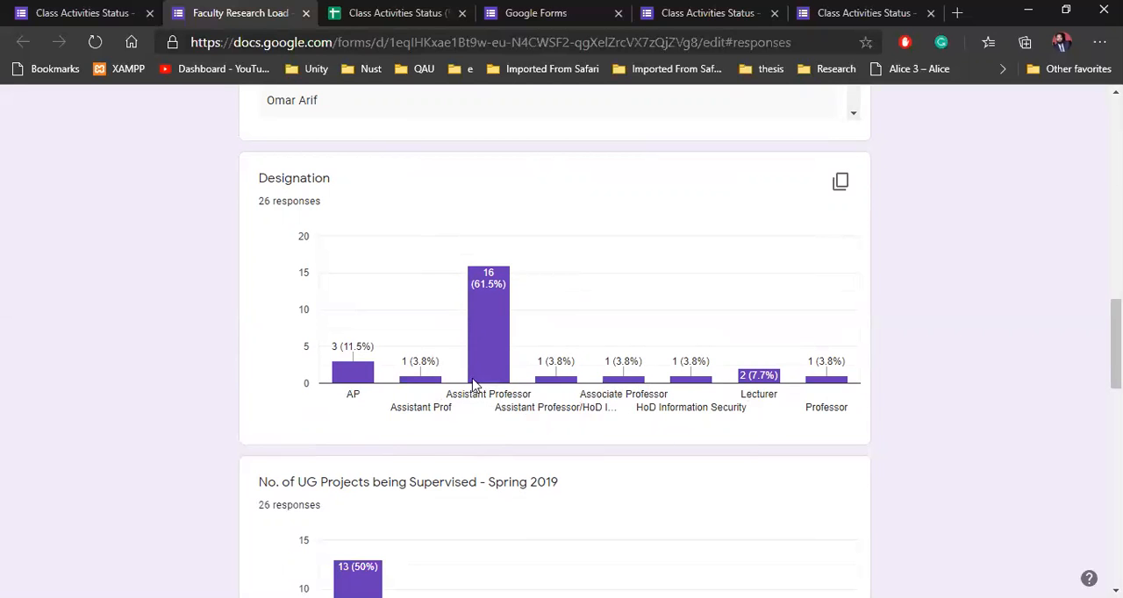
scroll(472, 383, down, 3)
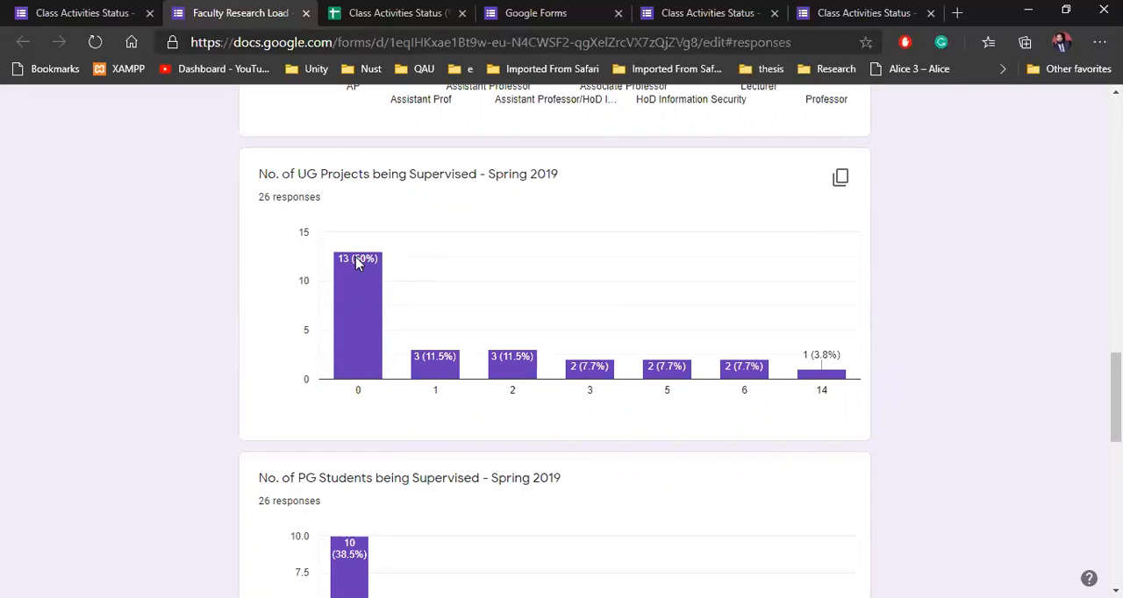
mouse_move(350, 264)
scroll(895, 358, down, 2)
scroll(895, 358, up, 2)
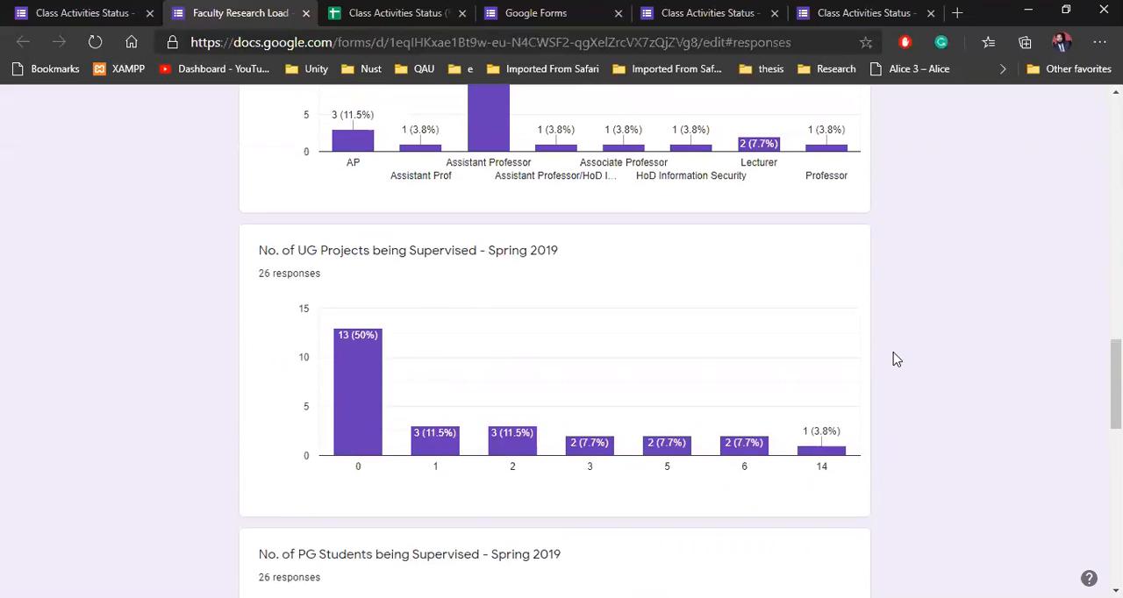
scroll(737, 360, down, 3)
scroll(912, 371, down, 6)
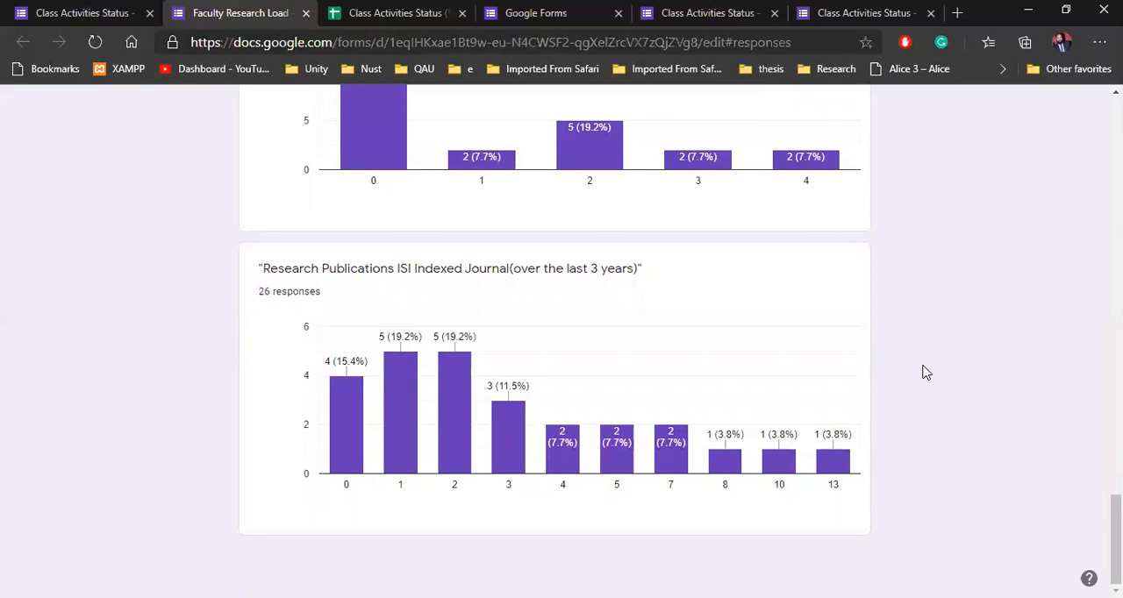
scroll(925, 373, up, 7)
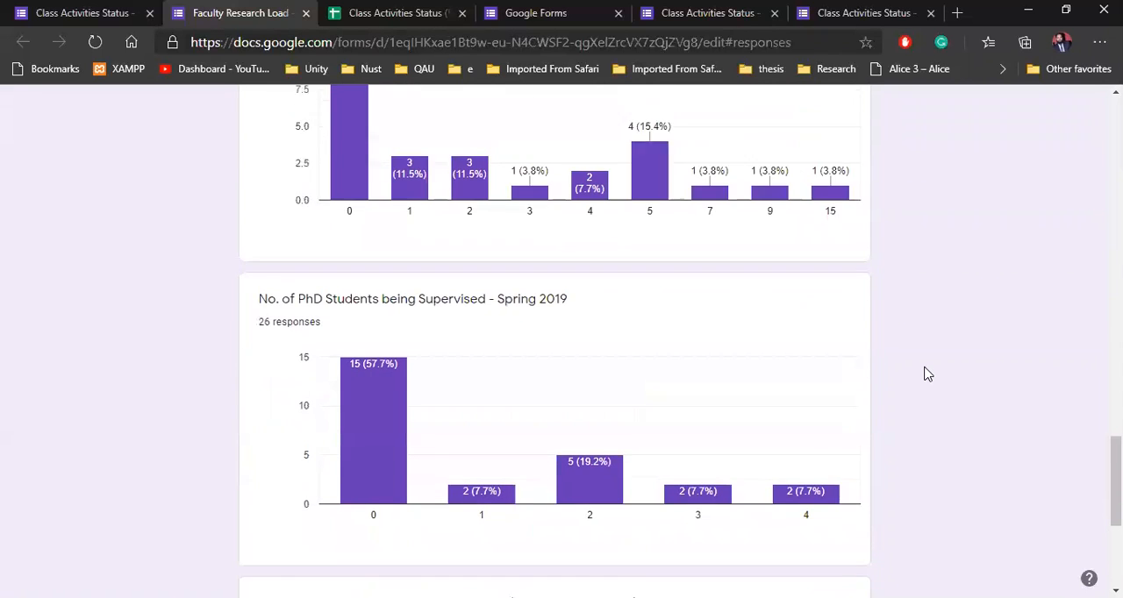
scroll(928, 374, up, 15)
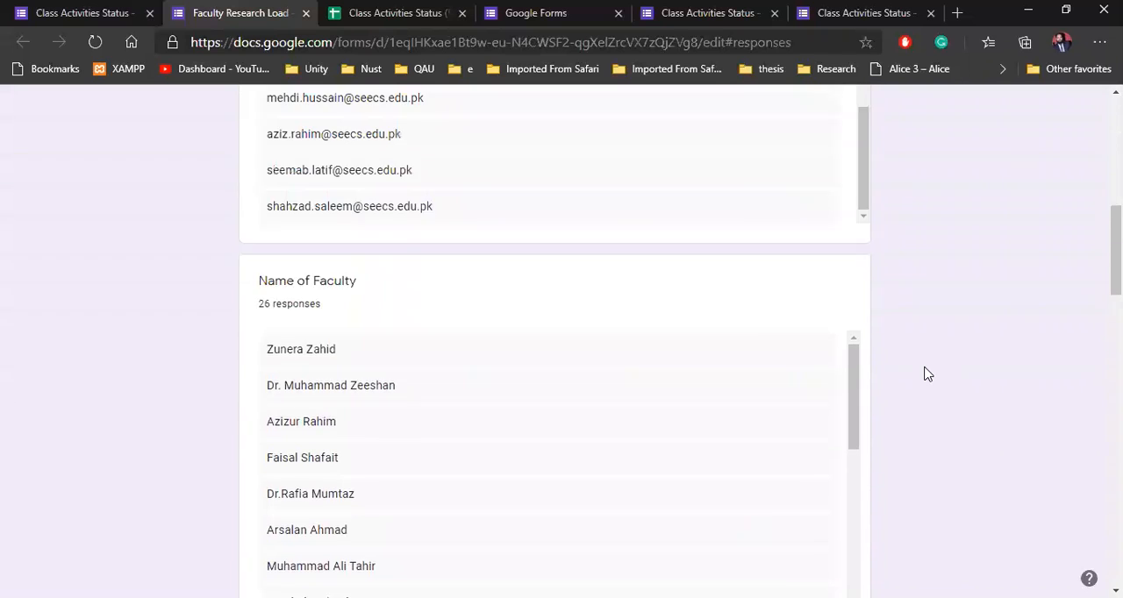
scroll(927, 374, down, 10)
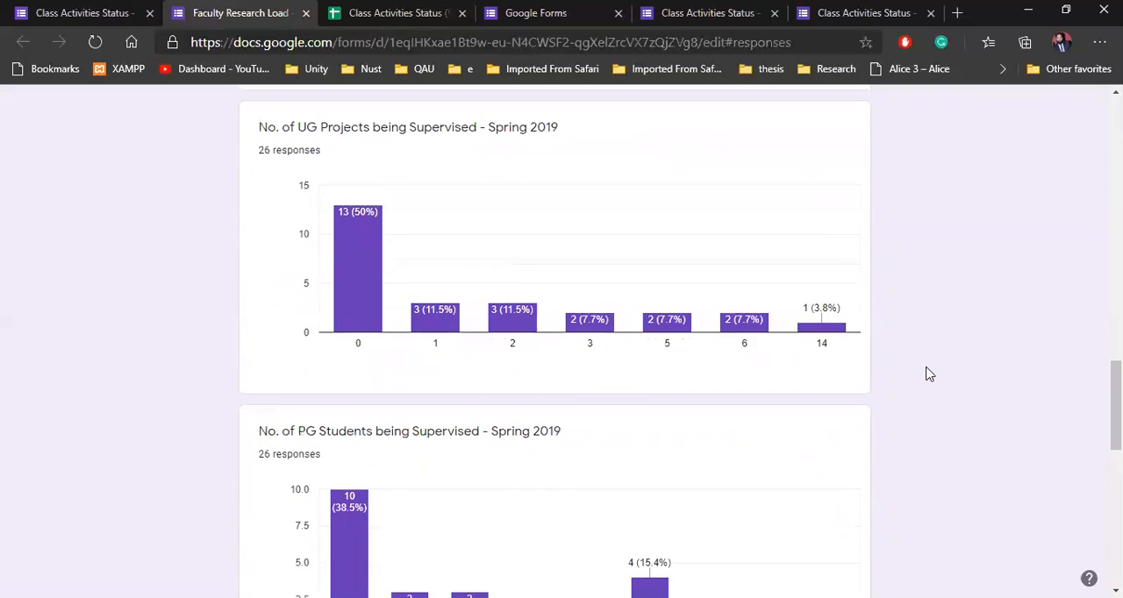
scroll(929, 374, up, 3)
scroll(929, 375, up, 20)
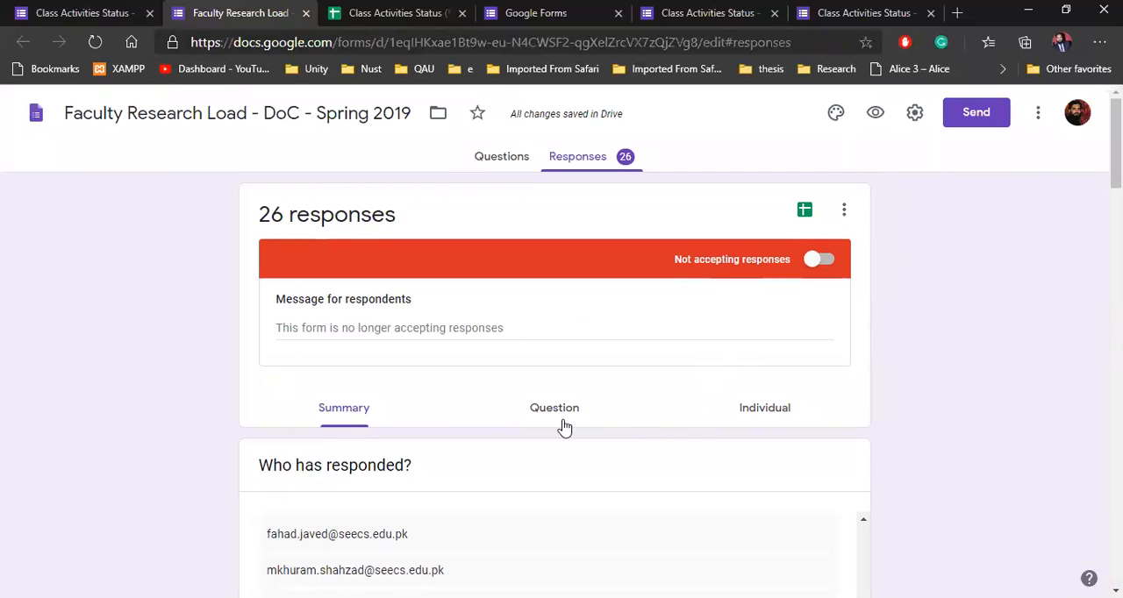
Step: View the faculty form's individual responses and advance from the first to the third one
click(755, 419)
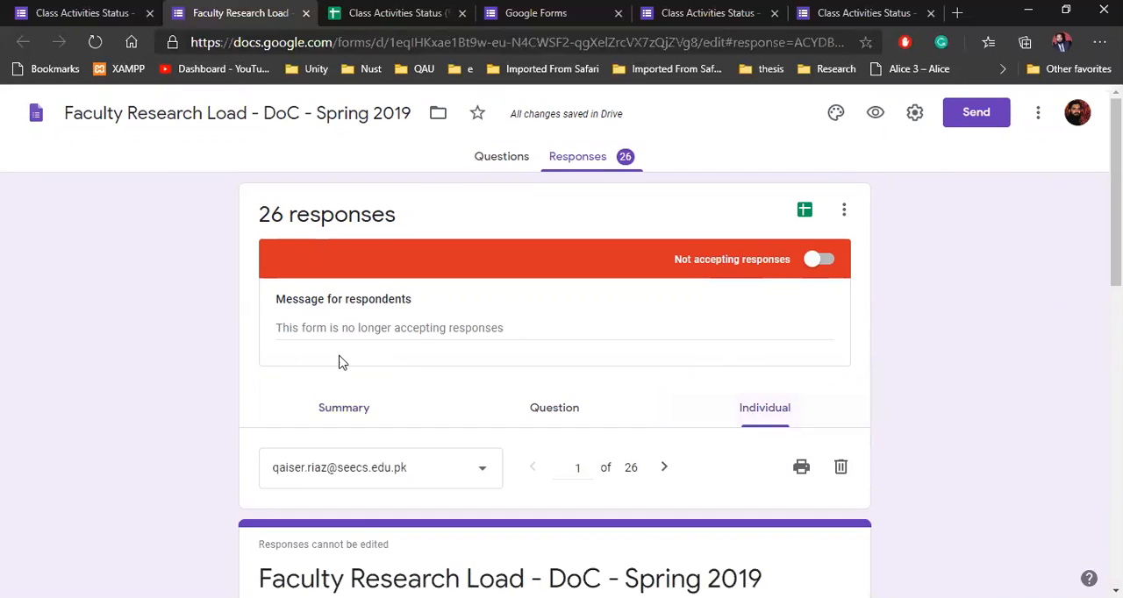
scroll(140, 313, down, 5)
scroll(316, 281, up, 3)
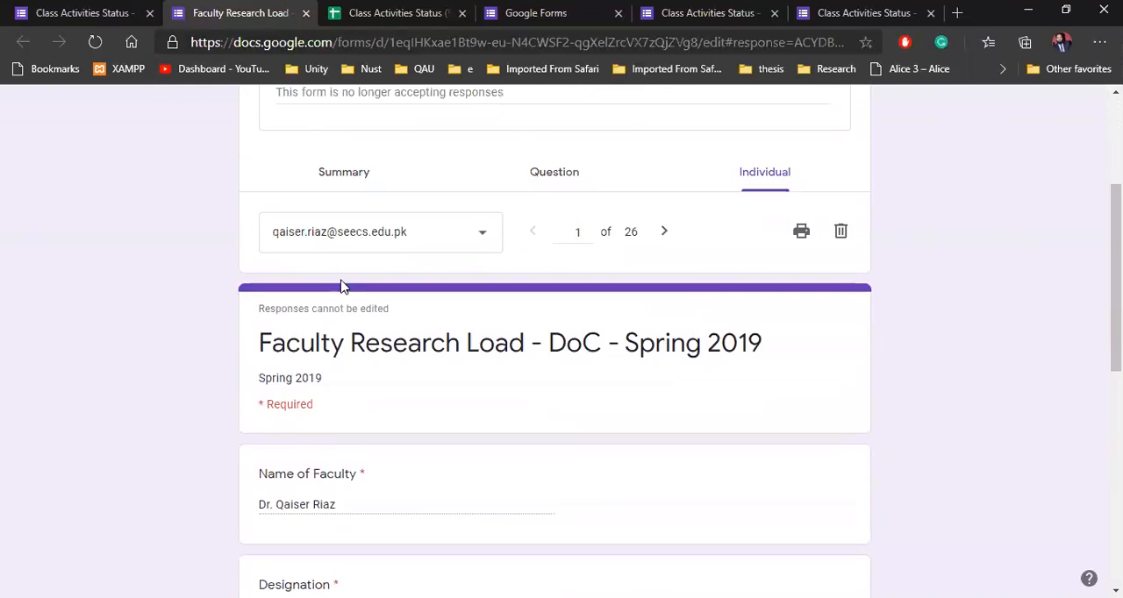
click(663, 314)
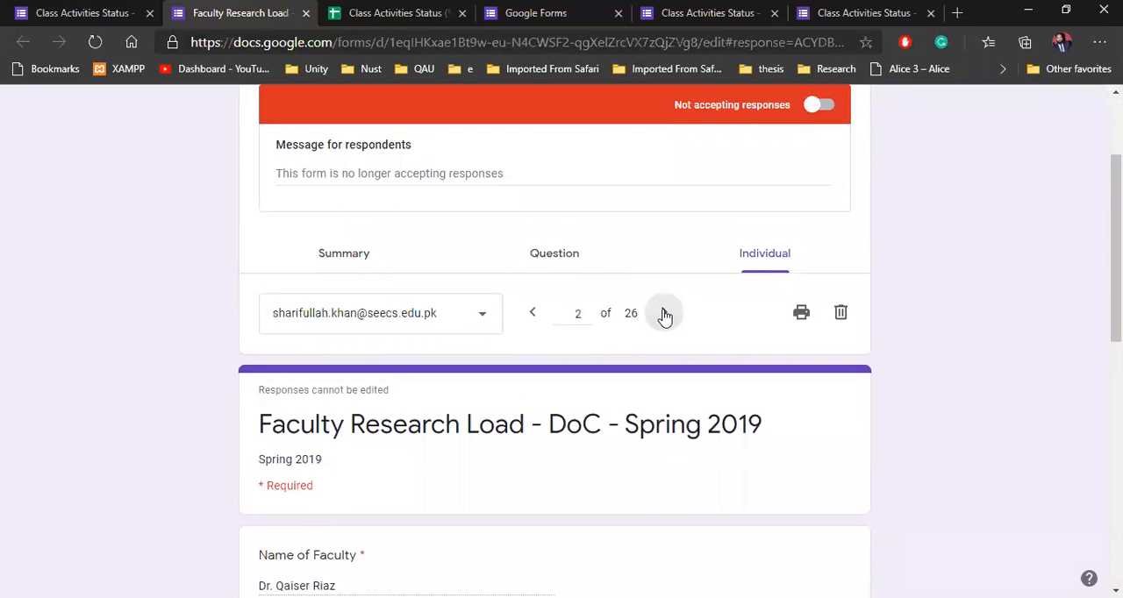
click(663, 314)
Step: Browse the list of respondents for individual responses and close it without choosing a different one
click(471, 321)
scroll(386, 325, down, 6)
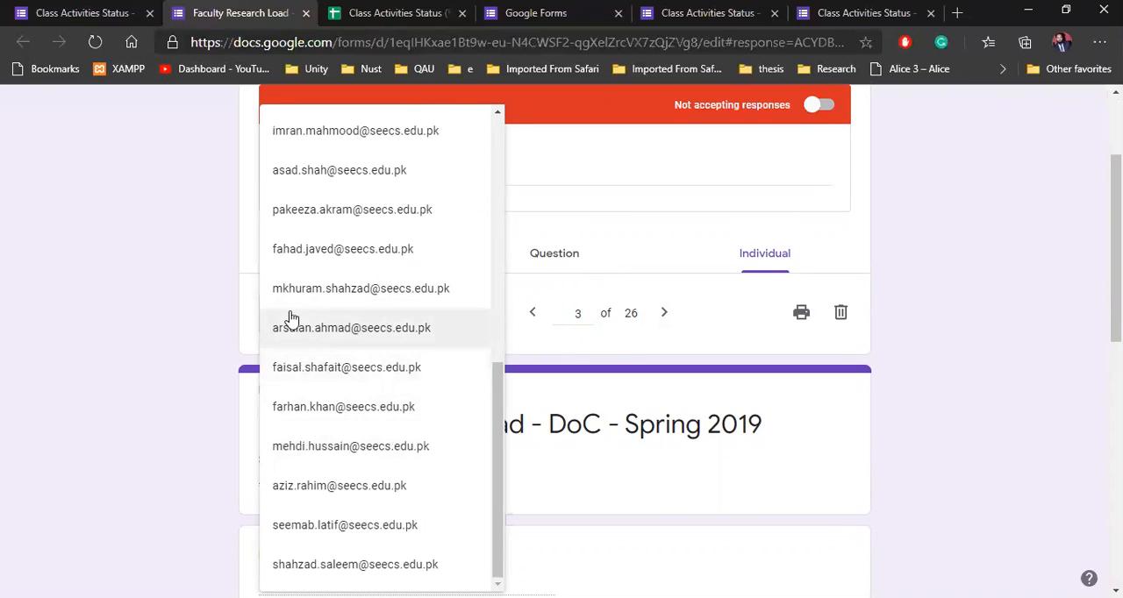
scroll(301, 325, up, 10)
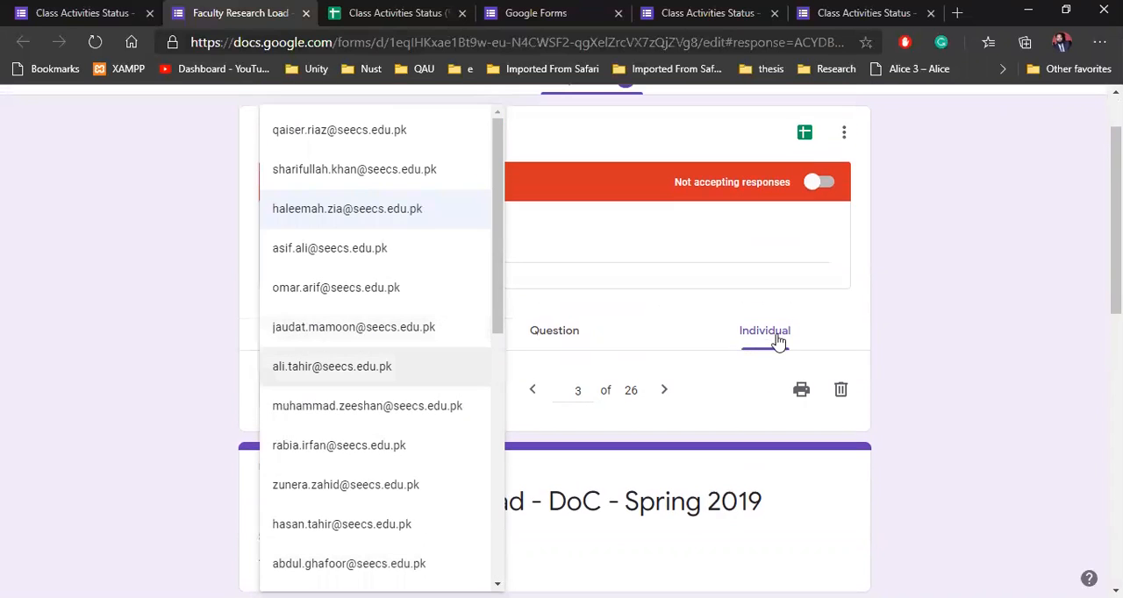
click(946, 338)
scroll(948, 277, up, 1)
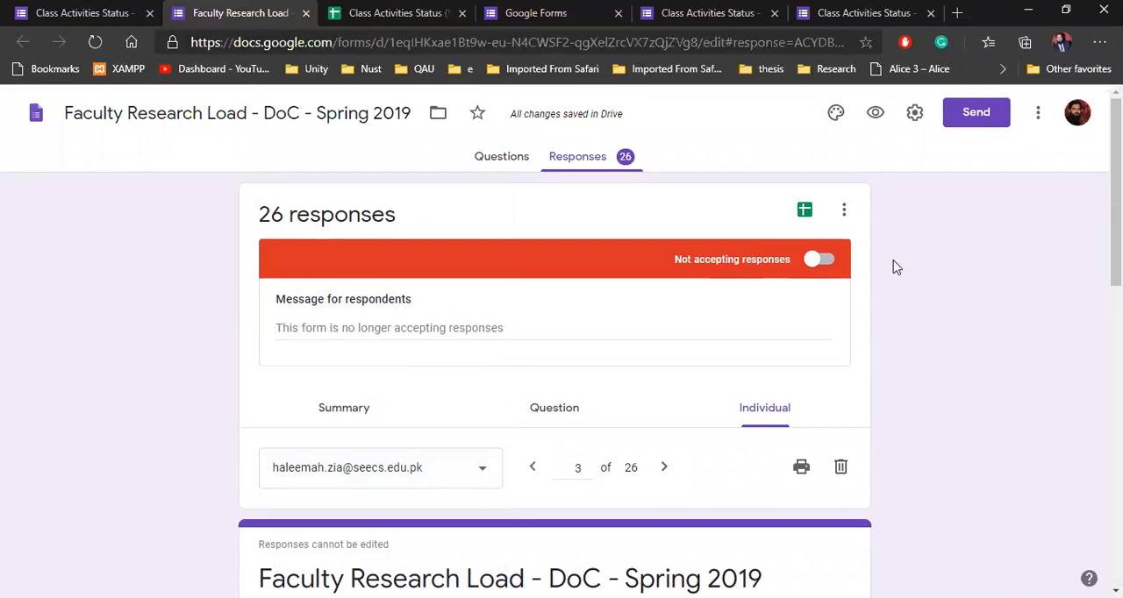
Step: Return to the Class Activities Status - Sp2020 form's responses and create a new spreadsheet as their destination
click(526, 168)
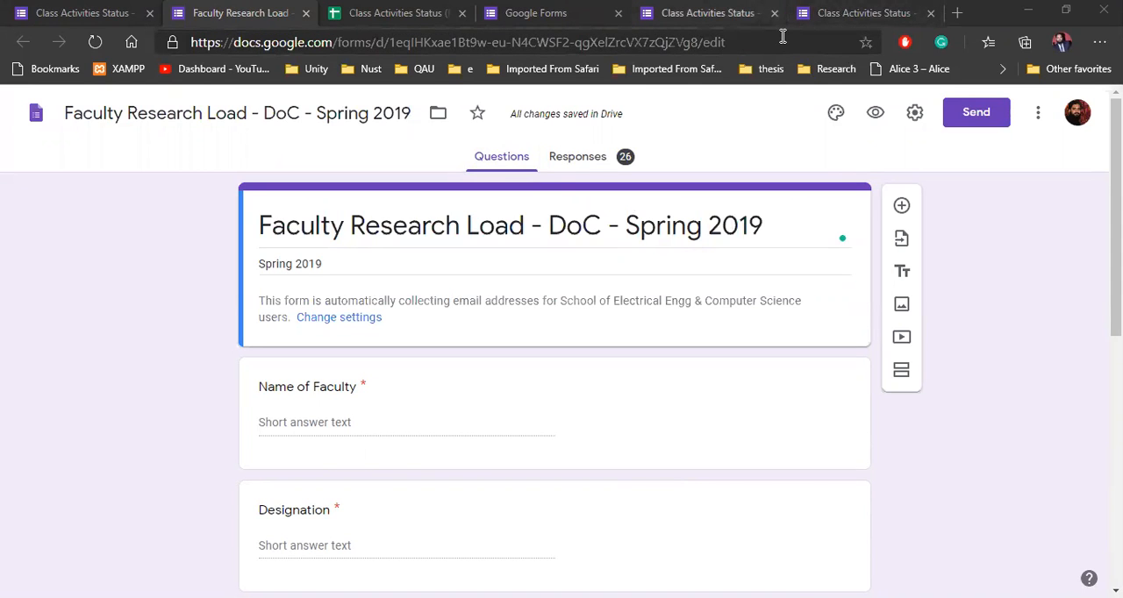
click(737, 13)
scroll(754, 245, up, 5)
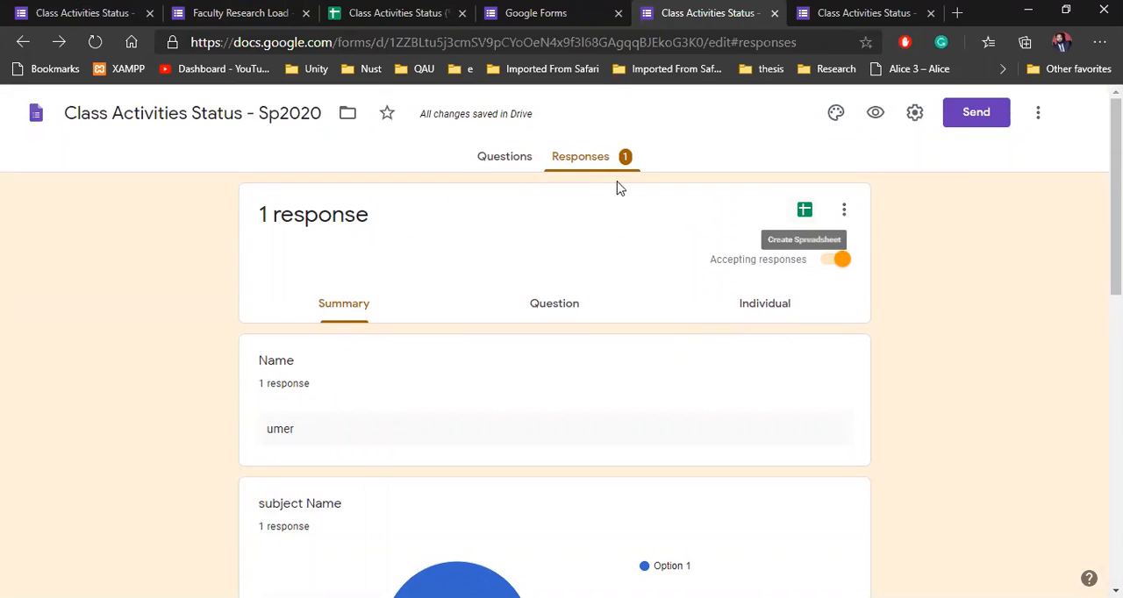
click(804, 213)
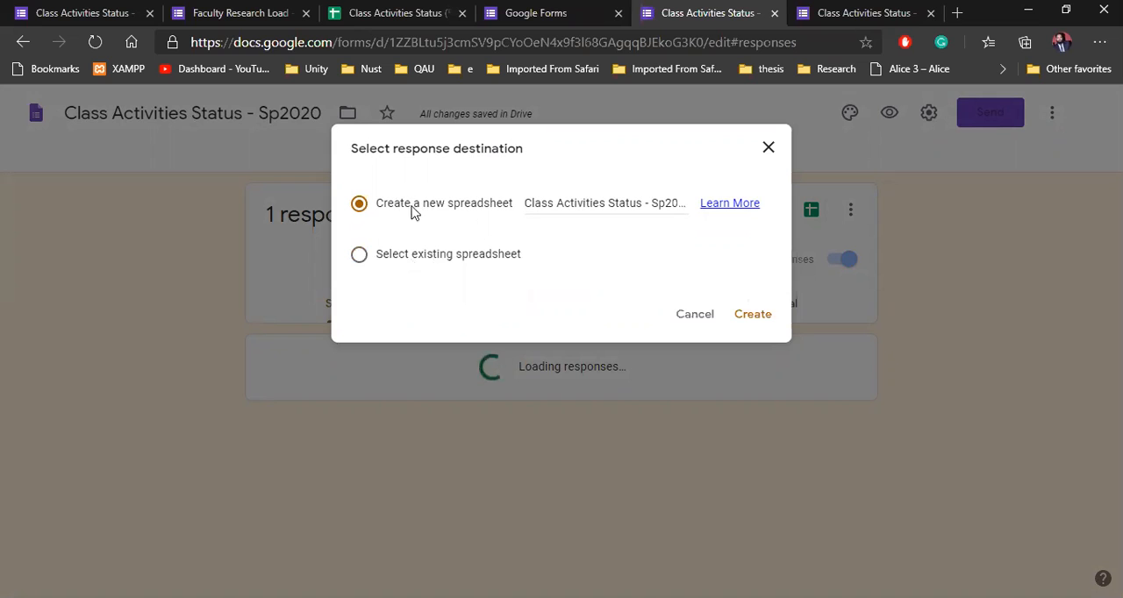
click(769, 326)
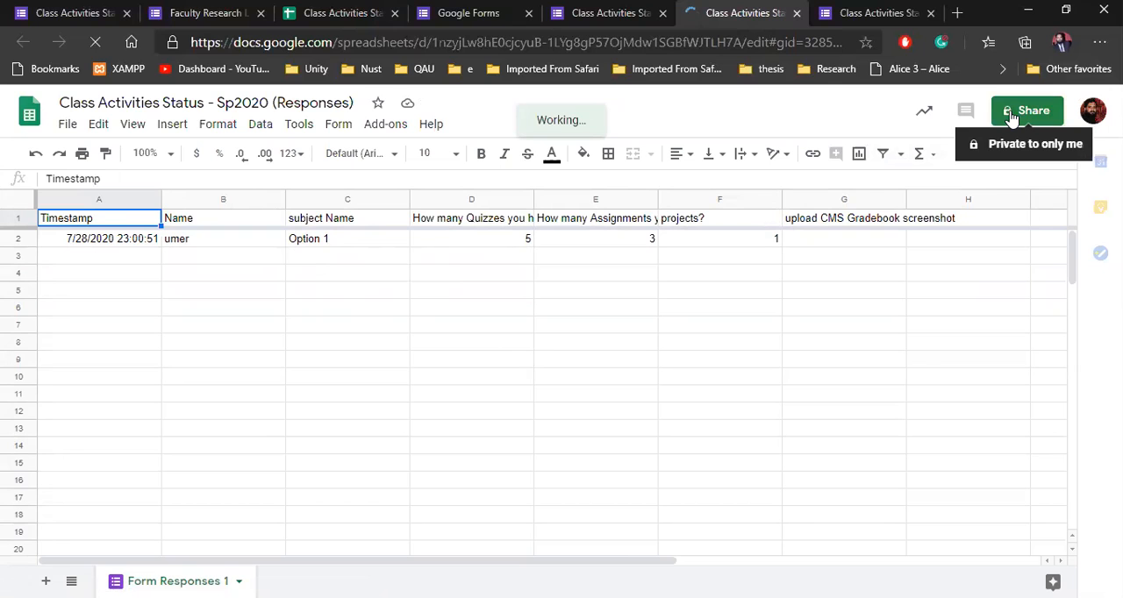
Step: Check the download formats offered for the responses spreadsheet and copy its sharing link without adding any people or groups
click(65, 130)
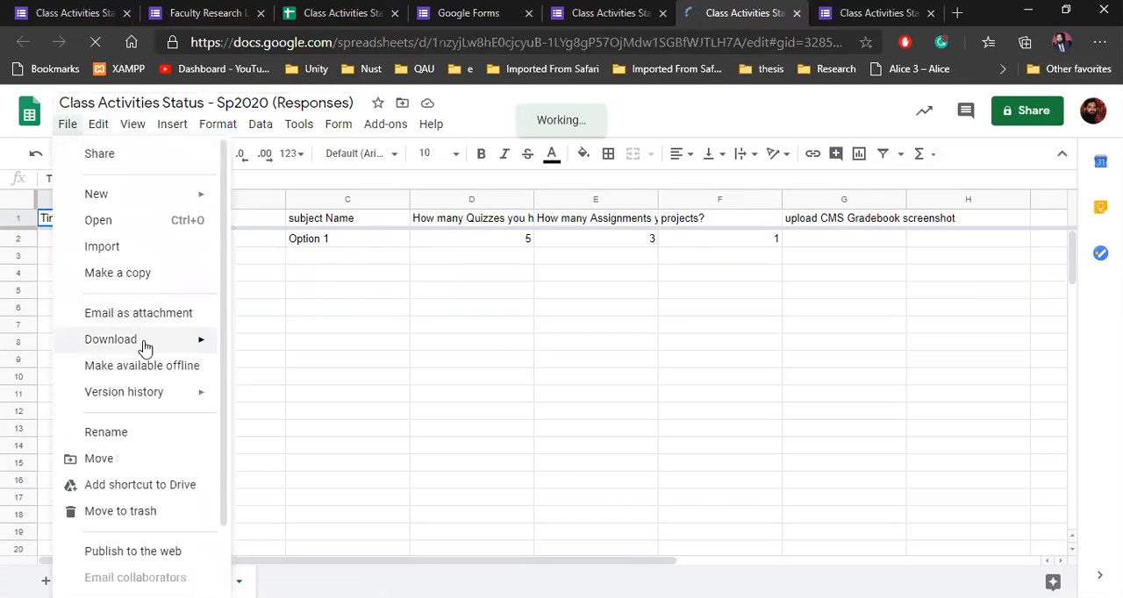
mouse_move(216, 346)
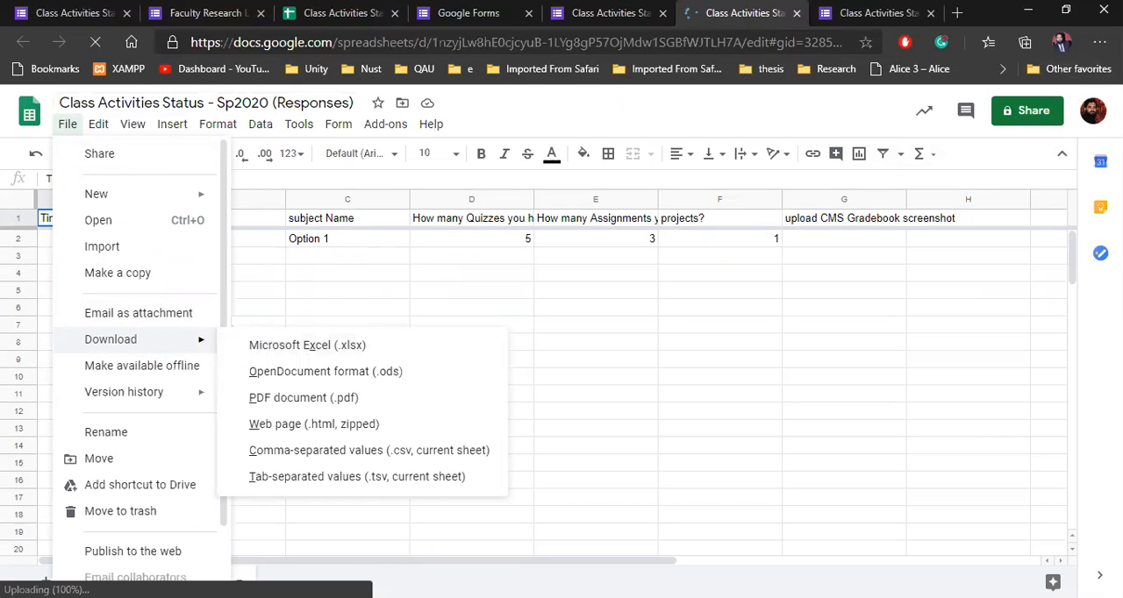
click(1035, 121)
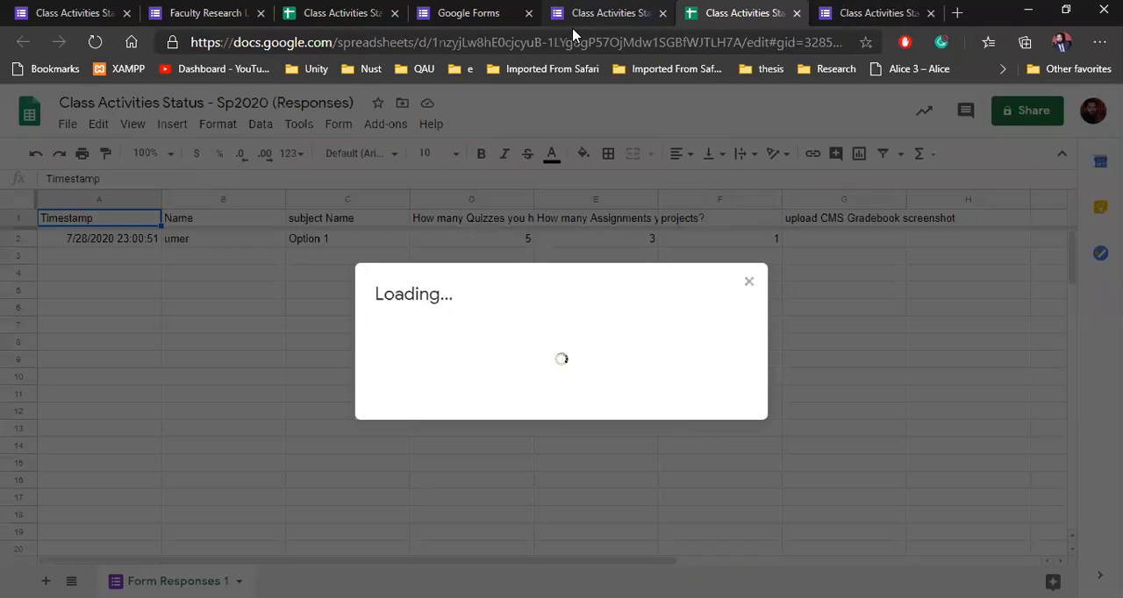
click(749, 284)
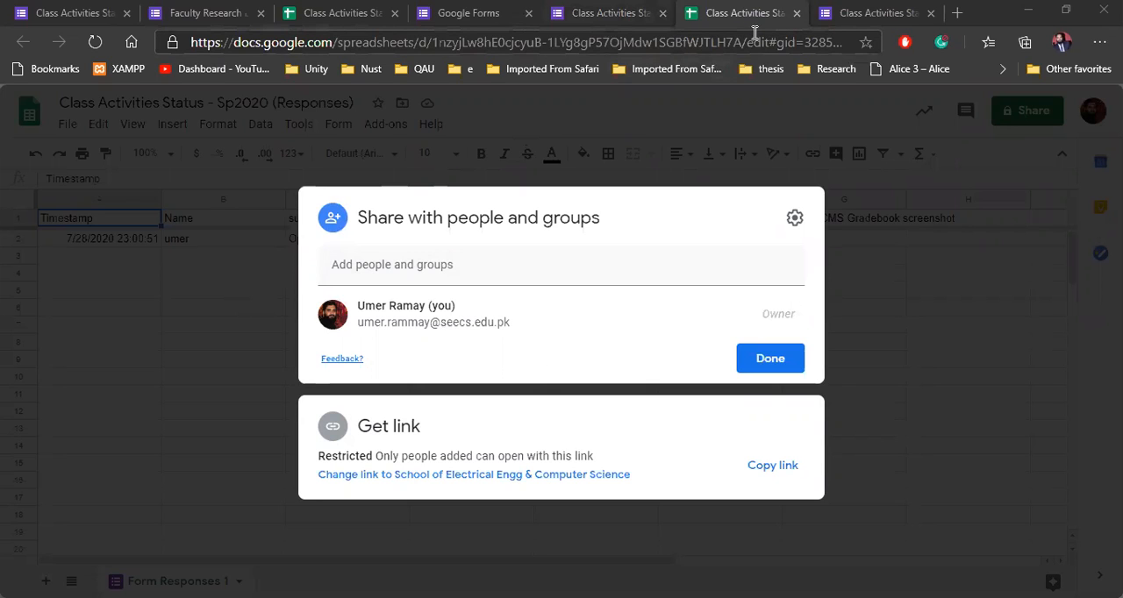
click(618, 14)
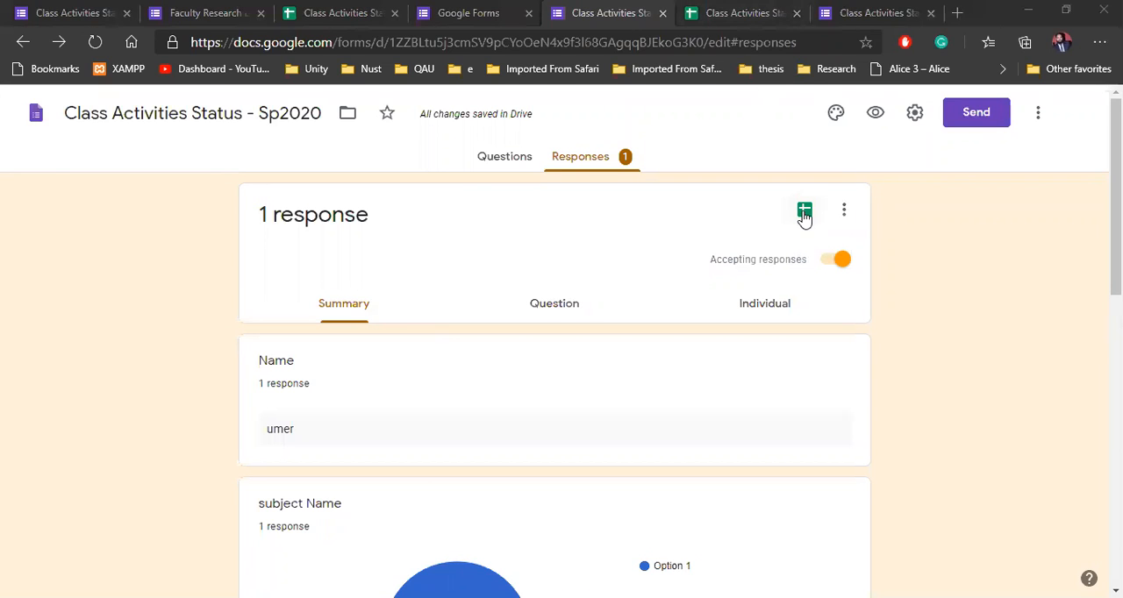
click(741, 16)
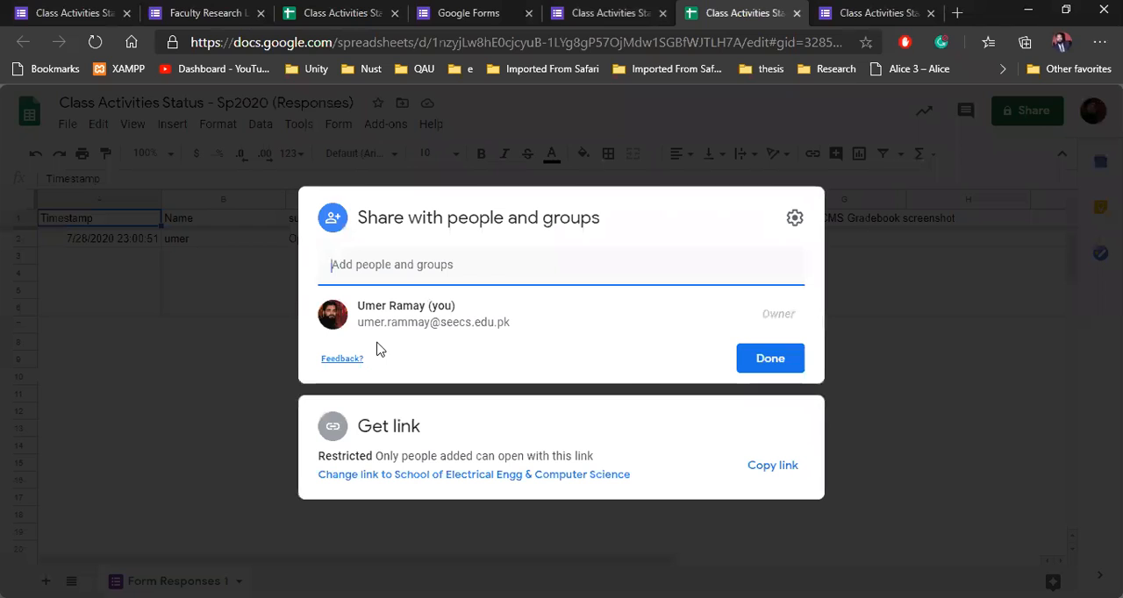
click(768, 476)
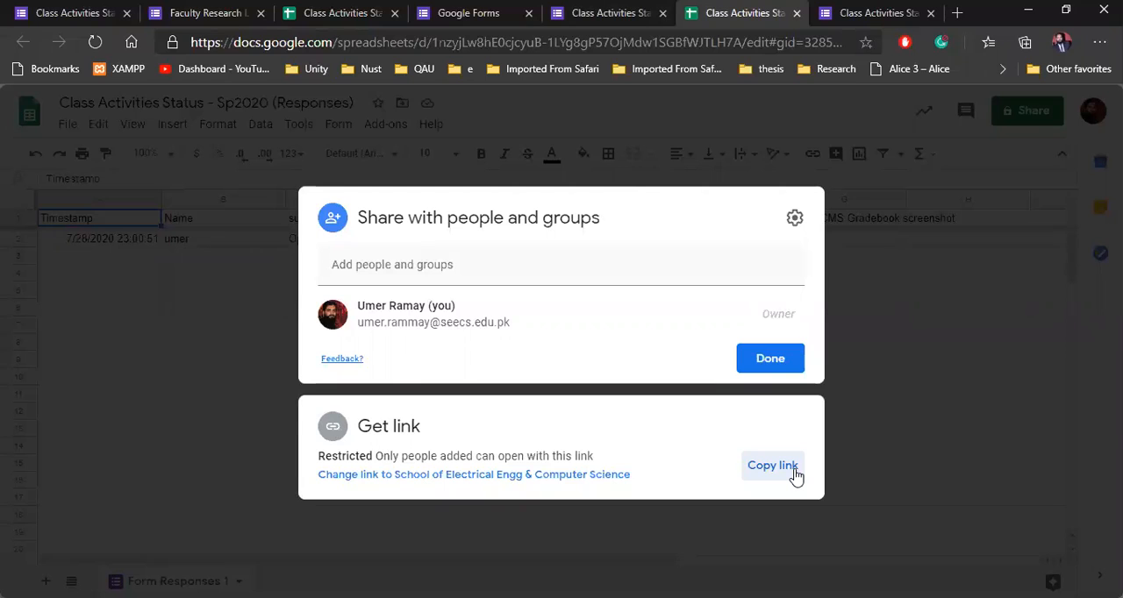
click(849, 328)
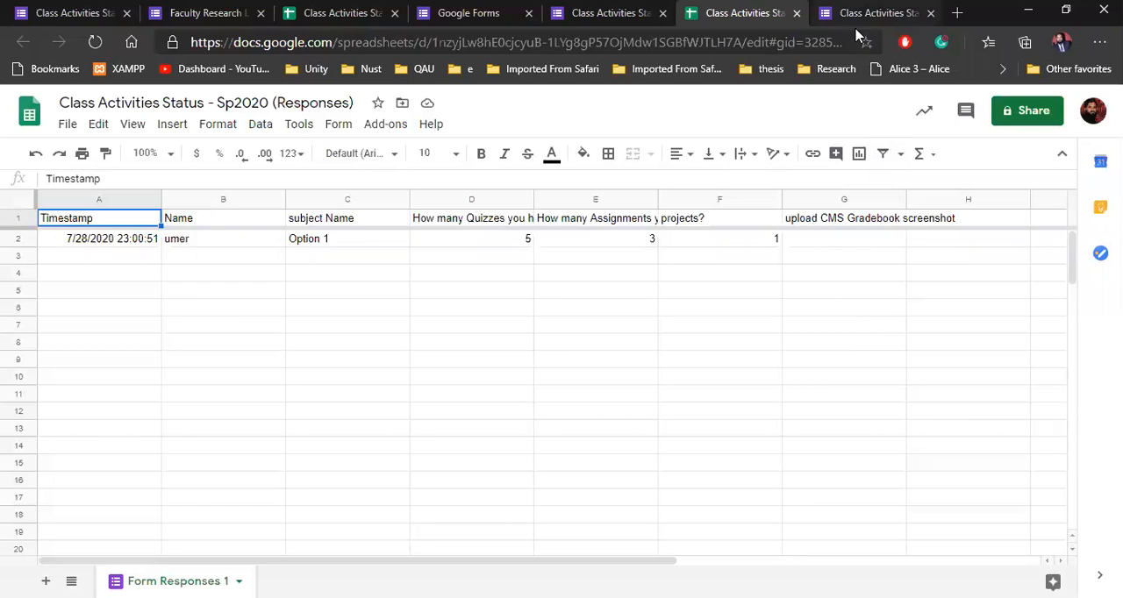